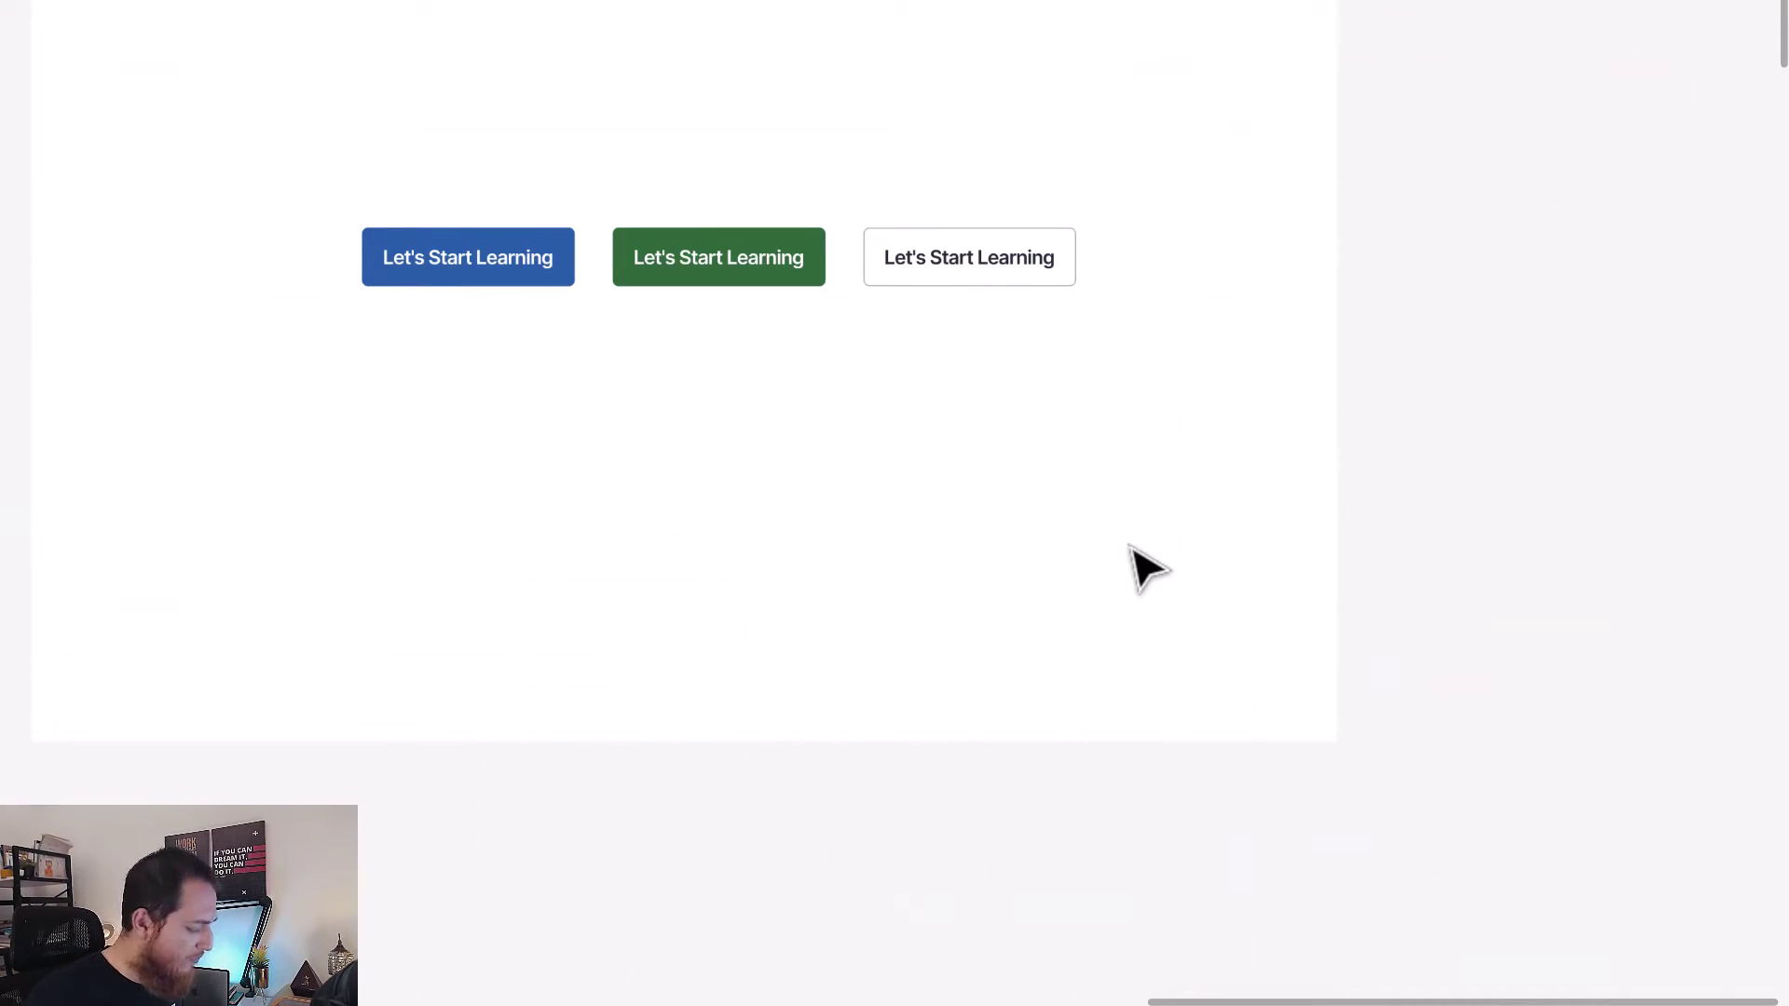
Bring back the Layers and Design panels around the three Let's Start Learning buttons with Ctrl+\.
key("ctrl+backslash")
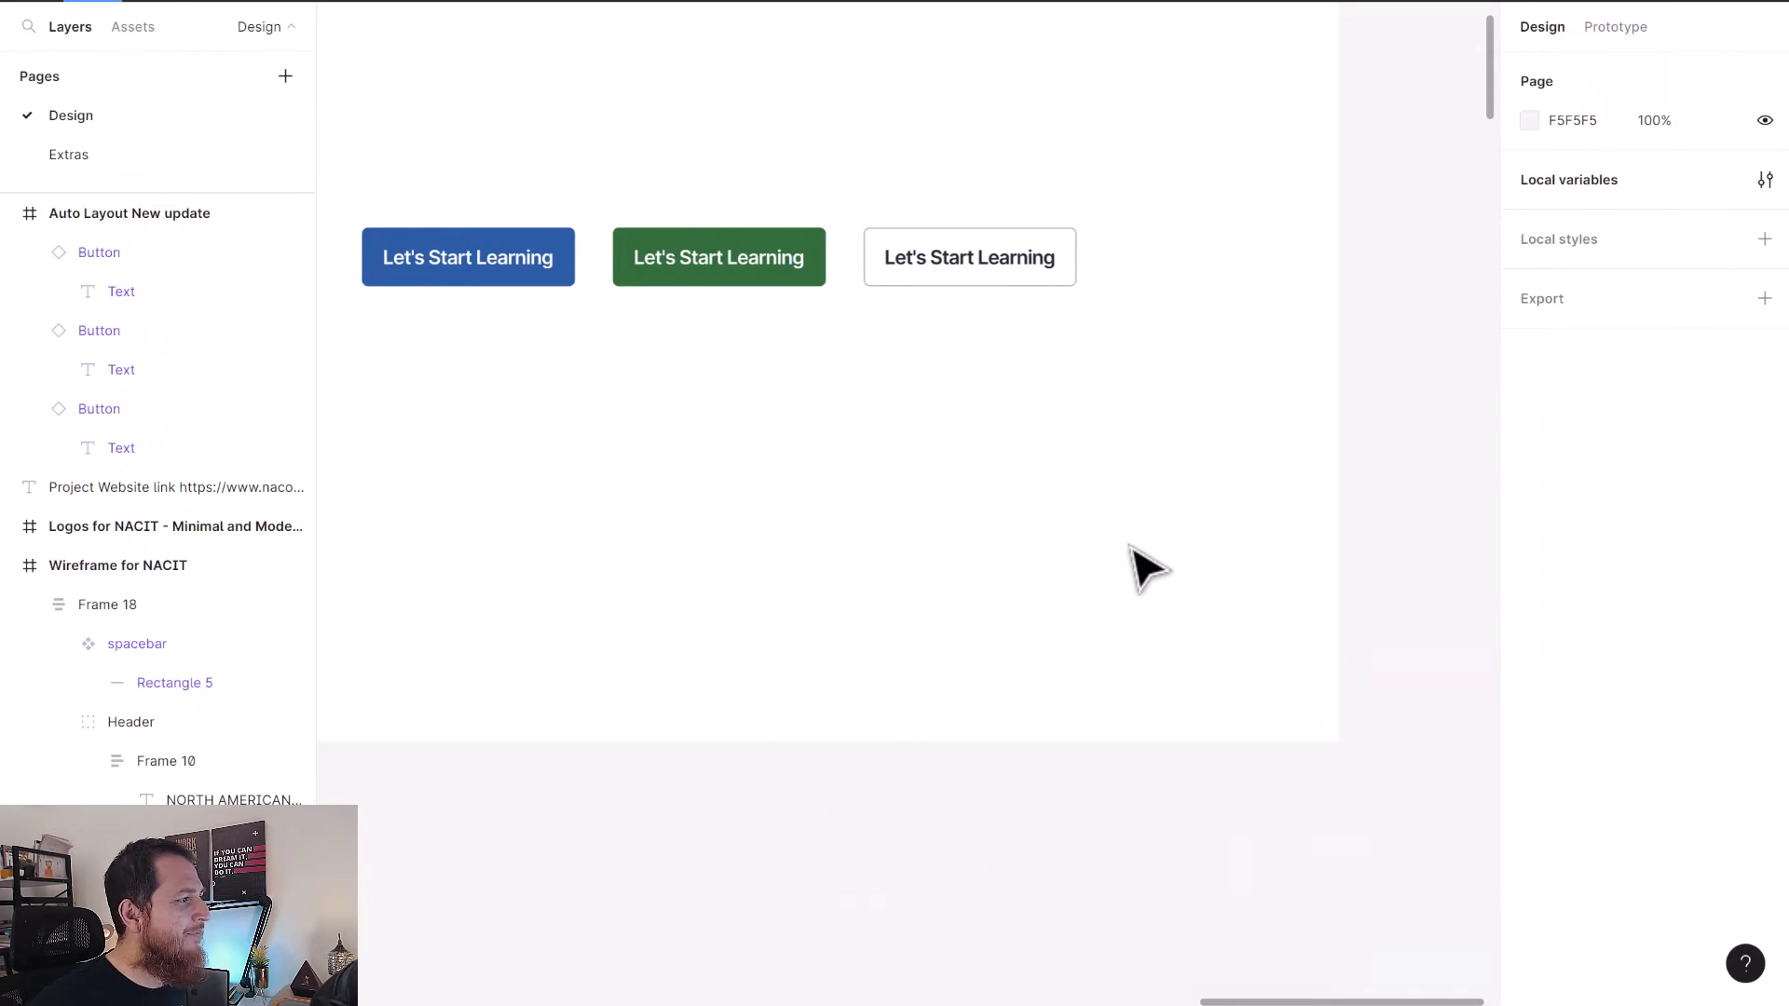
Select the blue, green and white Let's Start Learning buttons together.
left_click_drag(806, 519, 914, 627)
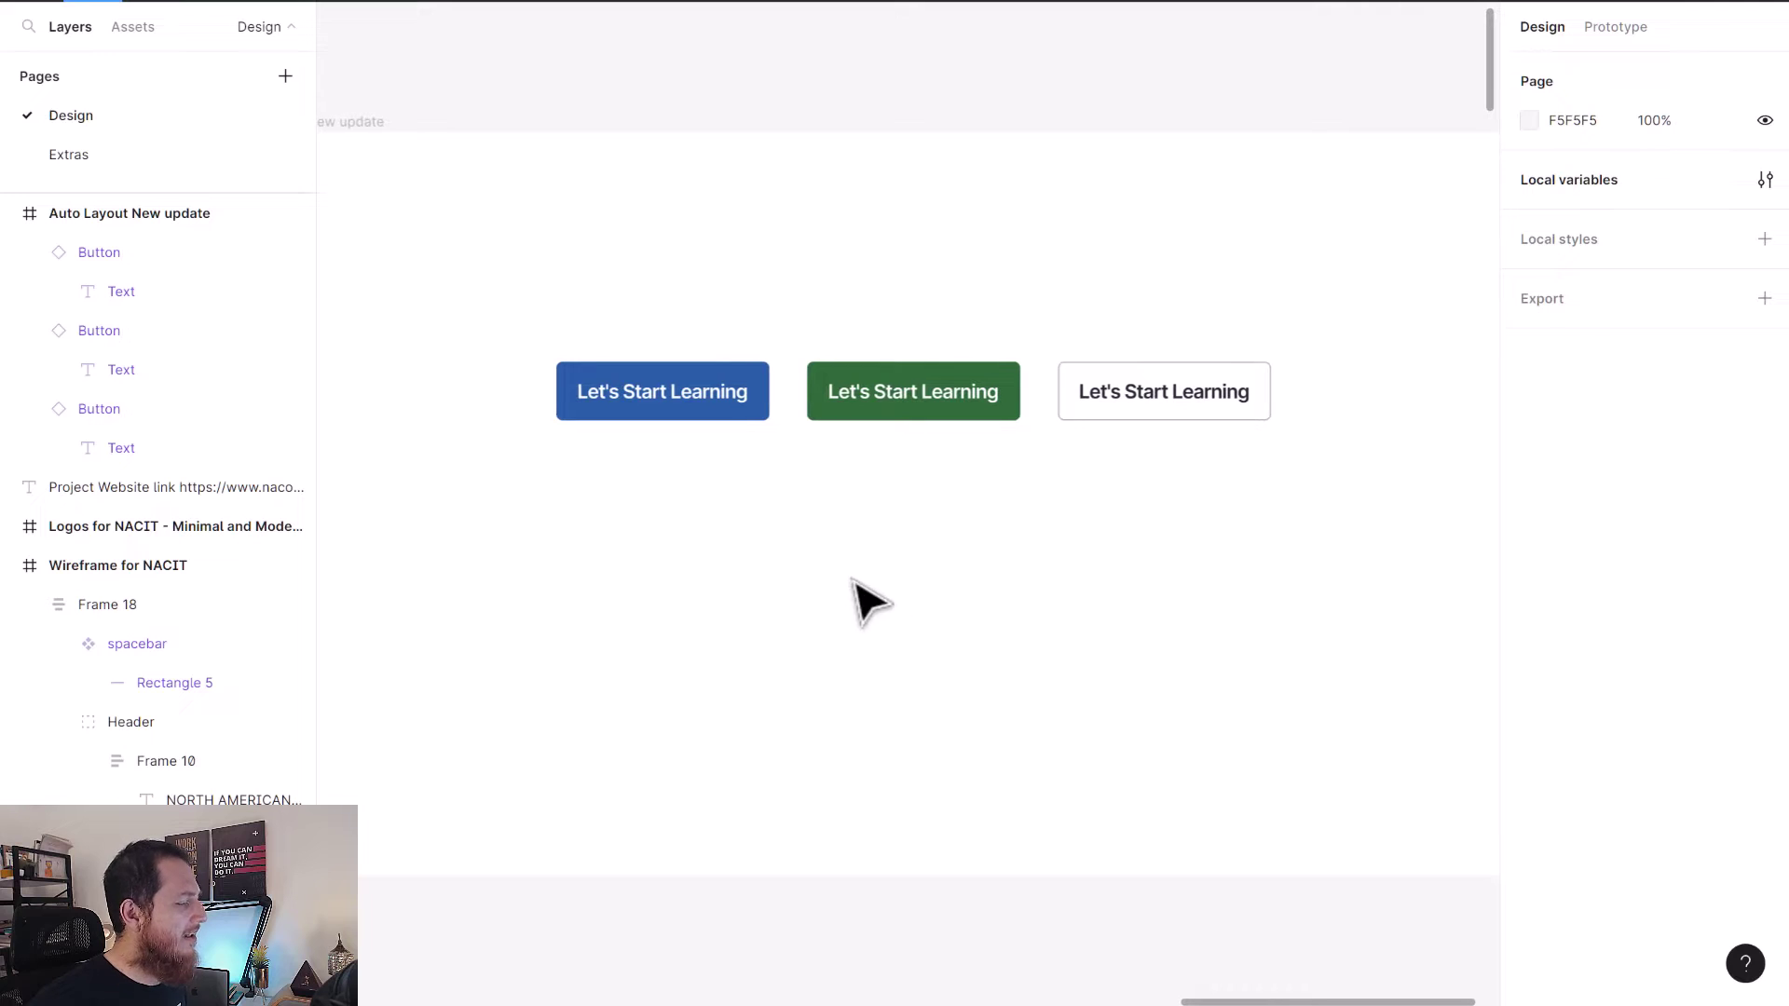
left_click_drag(514, 292, 1336, 529)
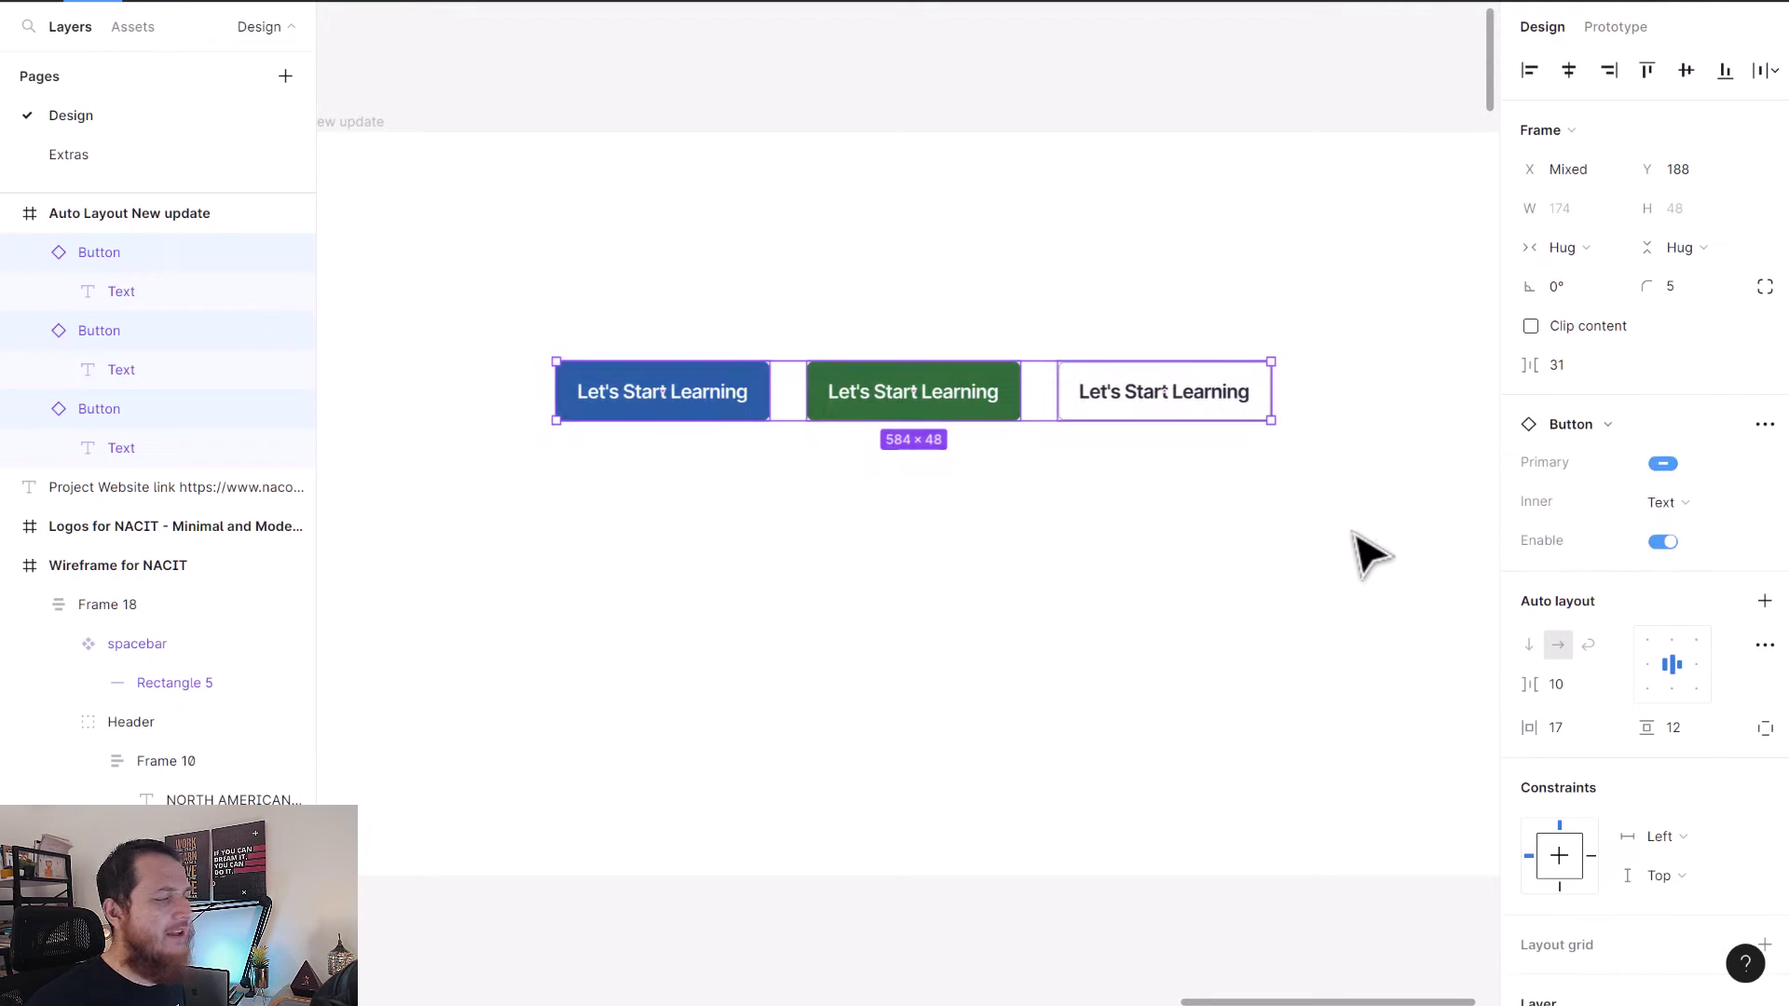
left_click(1197, 556)
left_click_drag(496, 313, 1320, 546)
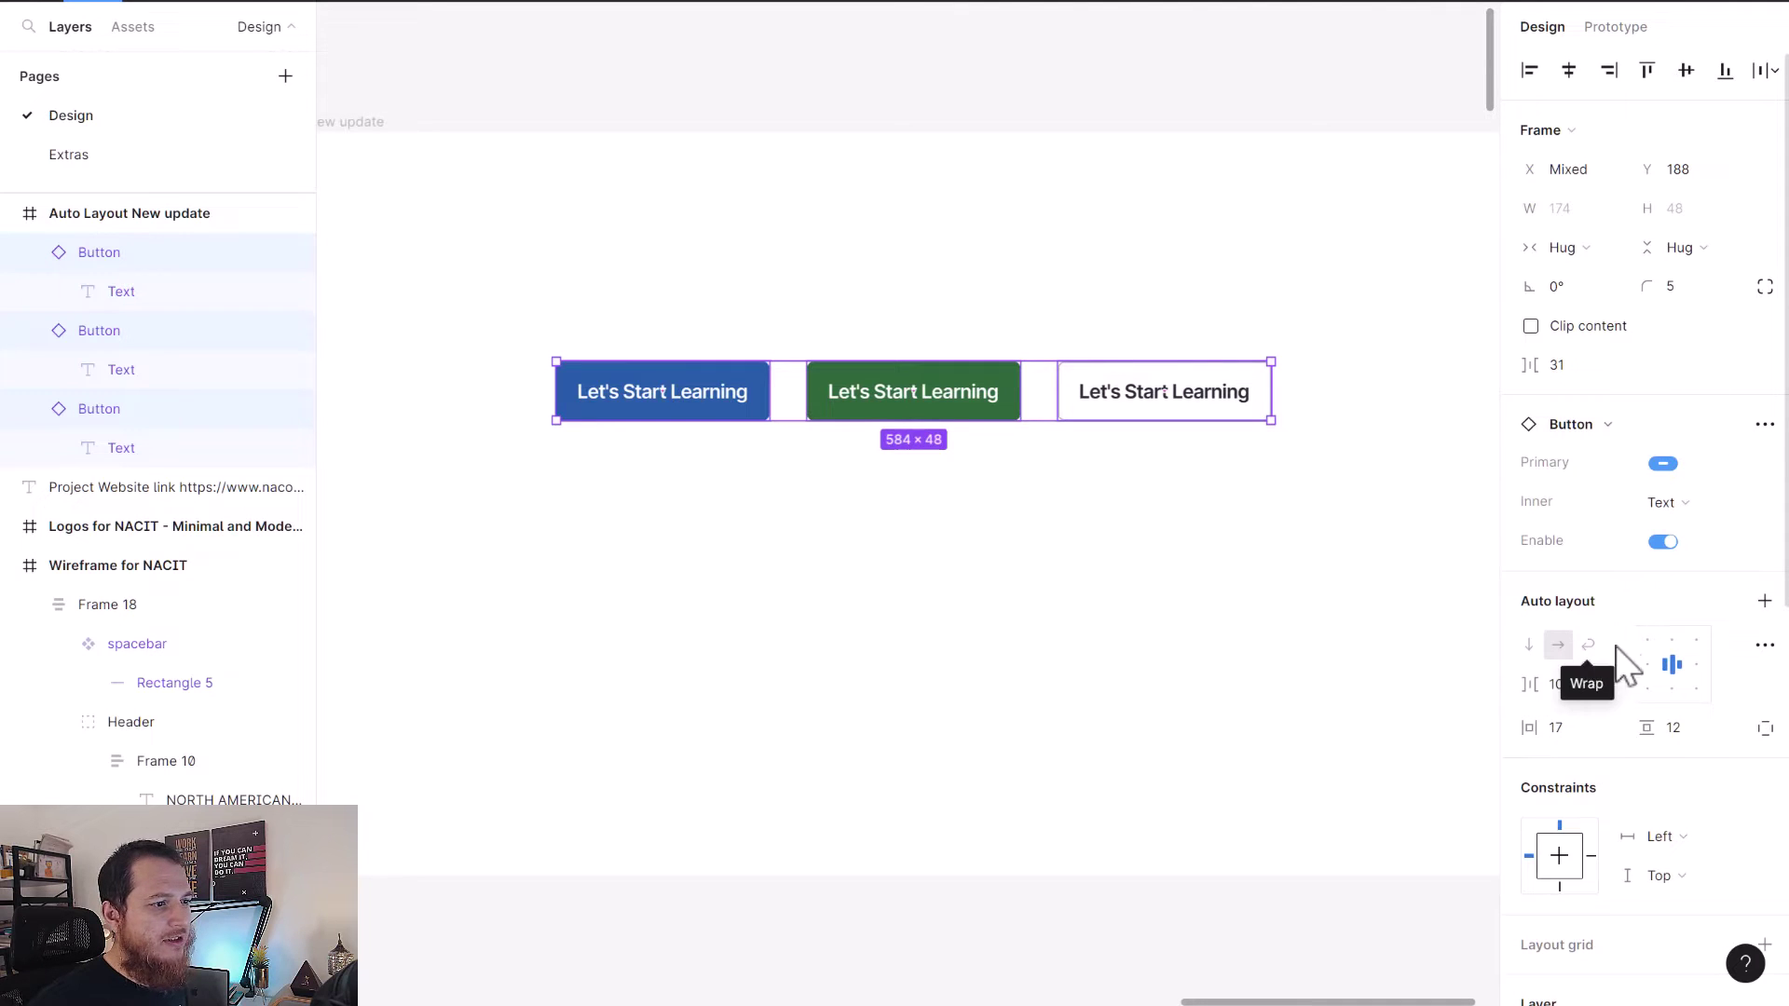
left_click(800, 705)
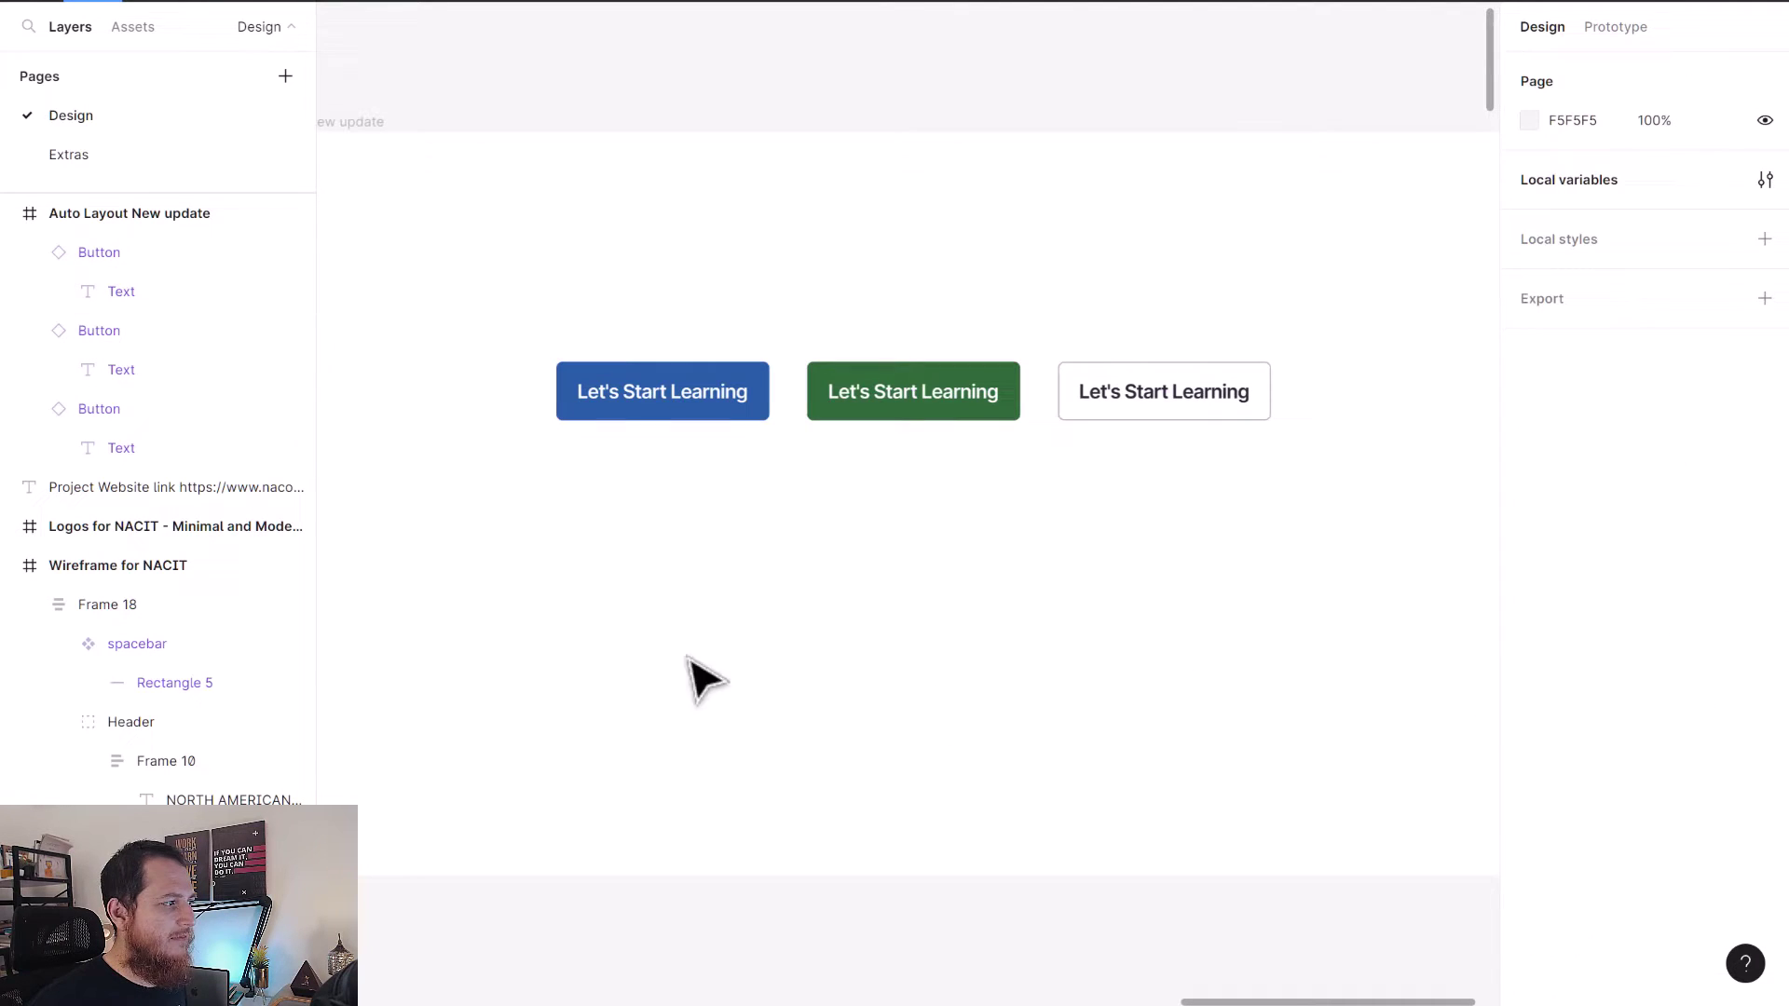
left_click(660, 424)
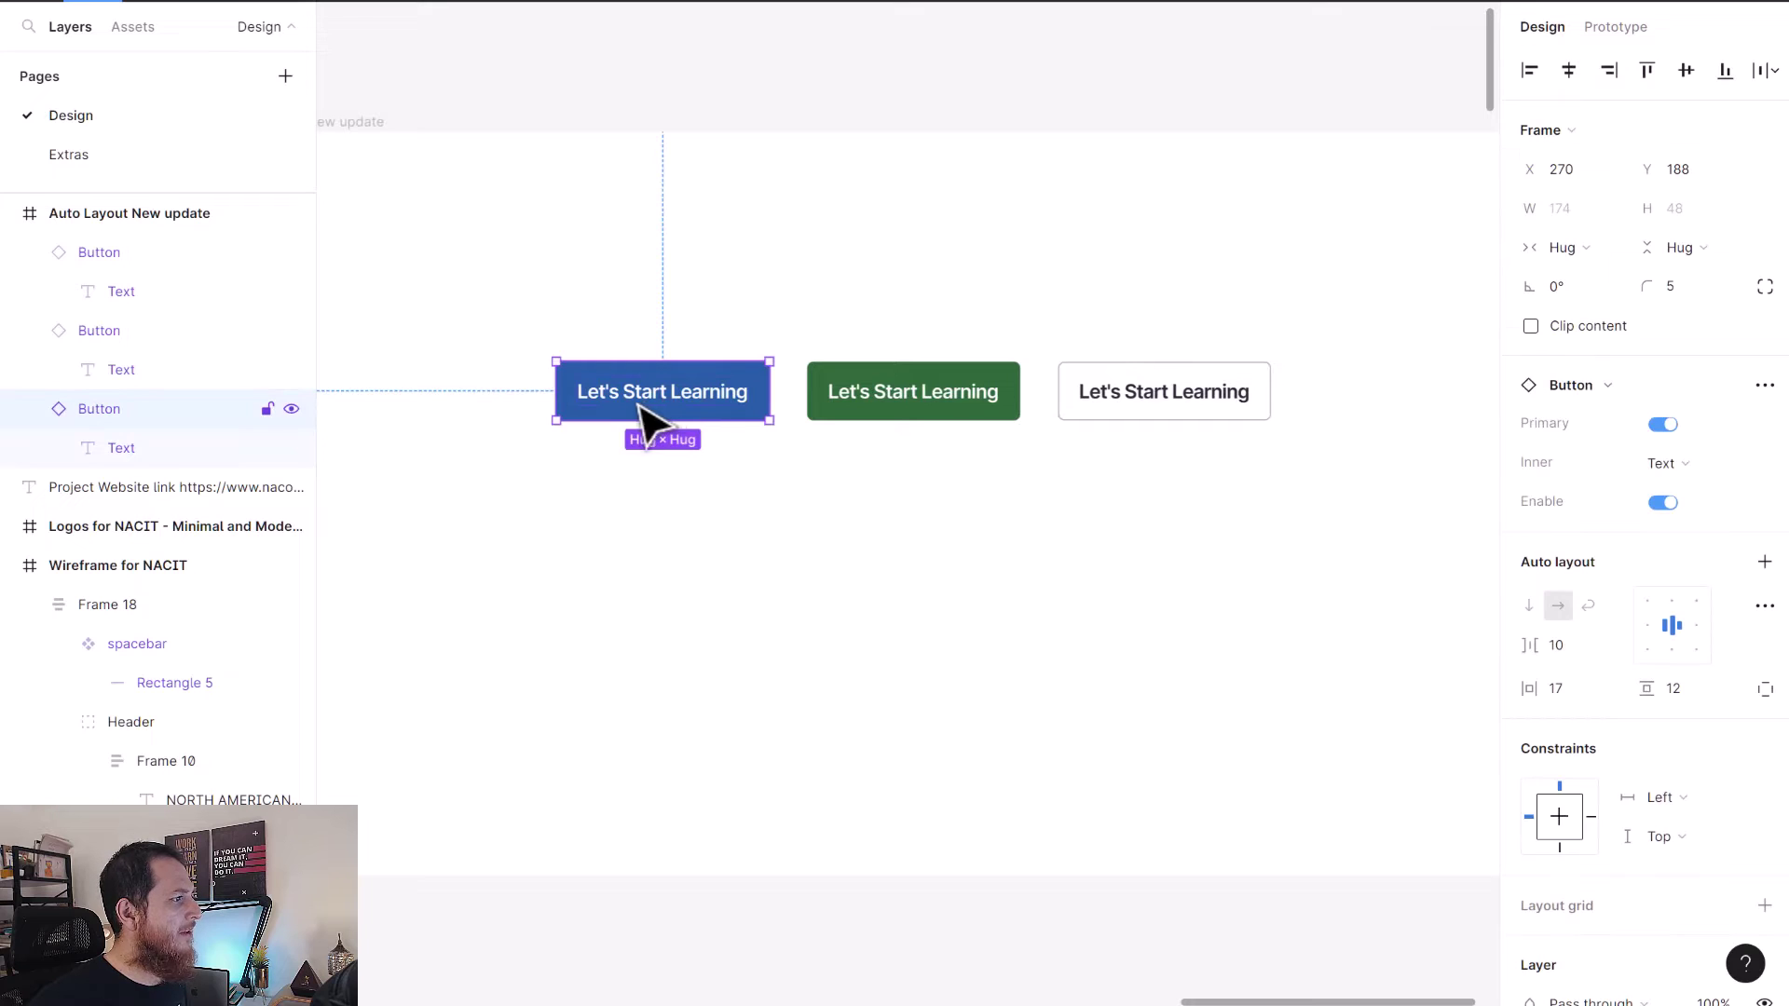
left_click(914, 427, "shift")
left_click(1148, 427, "shift")
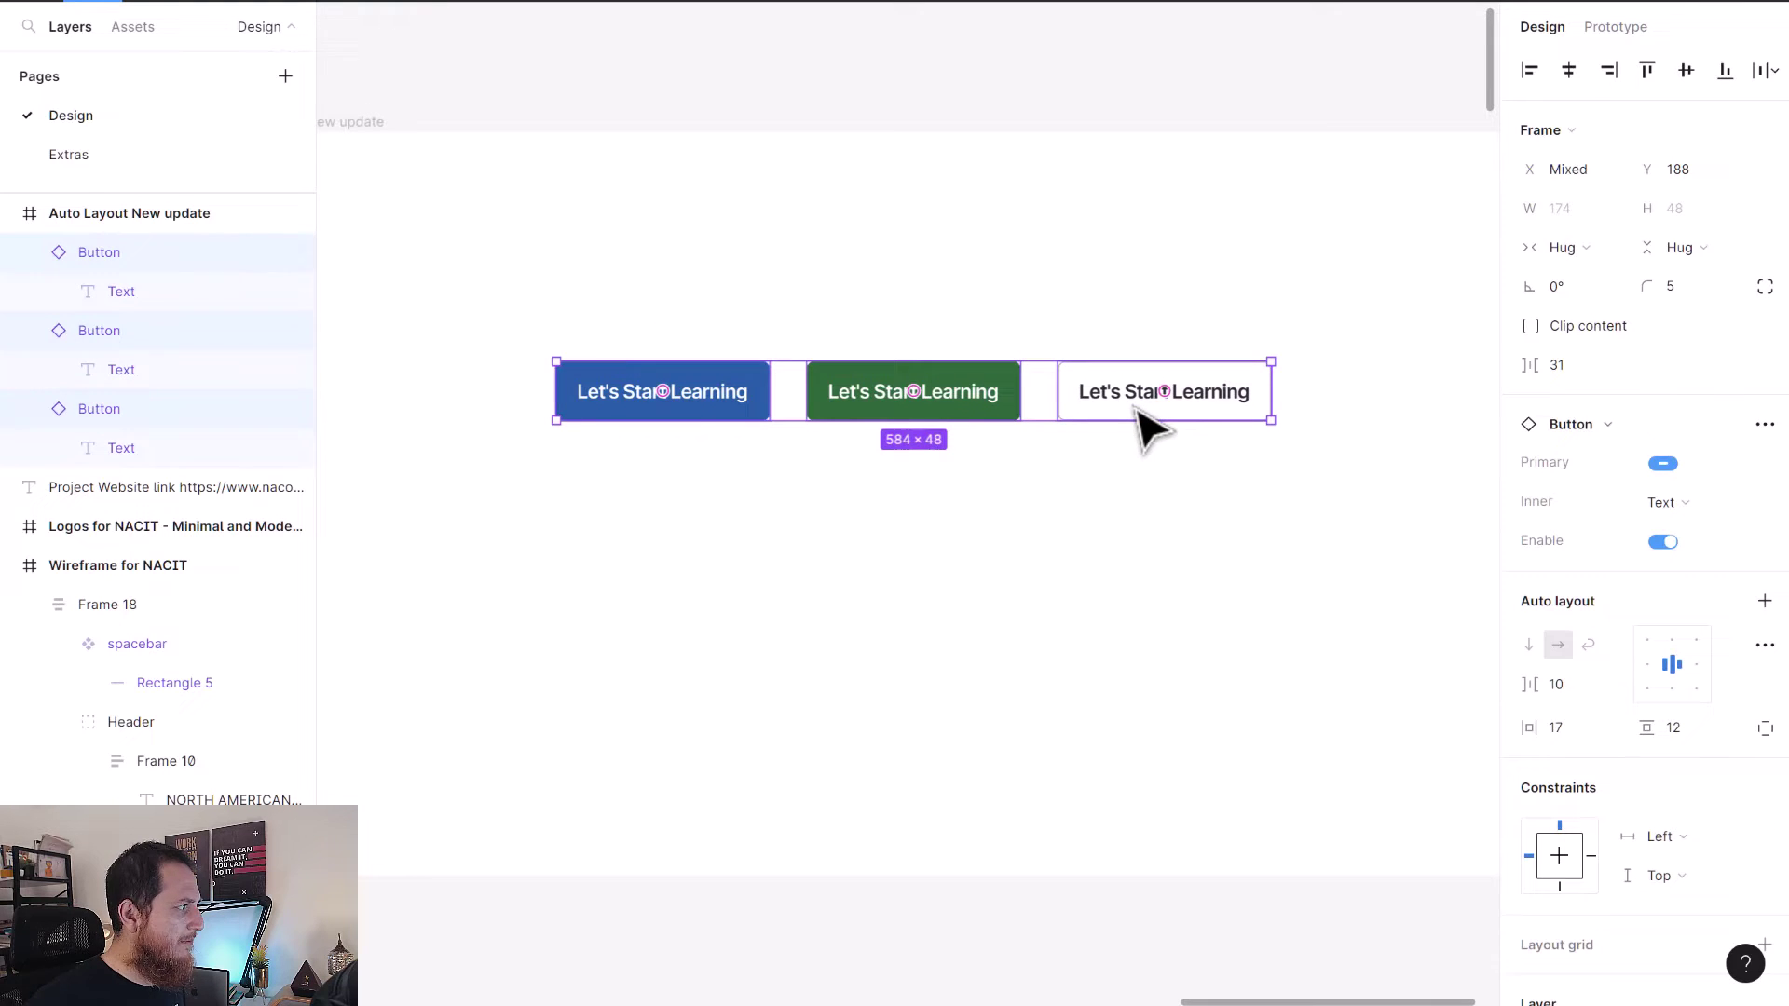
Wrap the three buttons in an auto layout frame named autoLayoutButton.
key("shift+a")
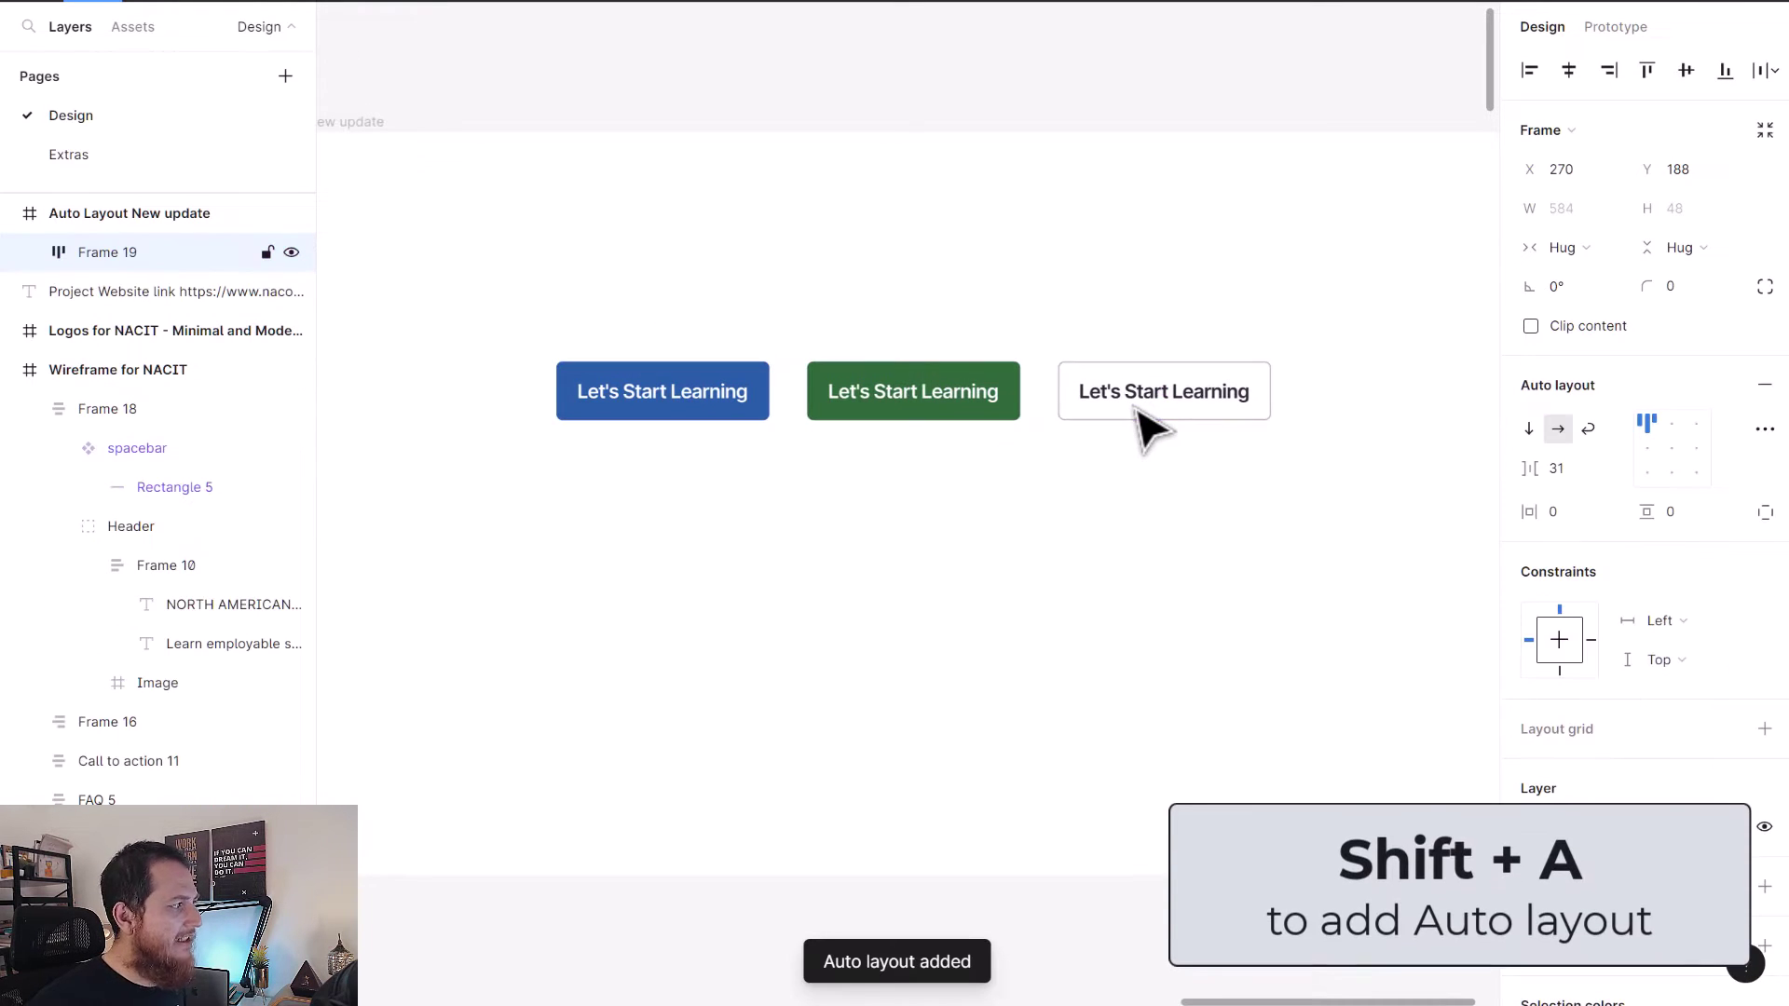
double_click(130, 255)
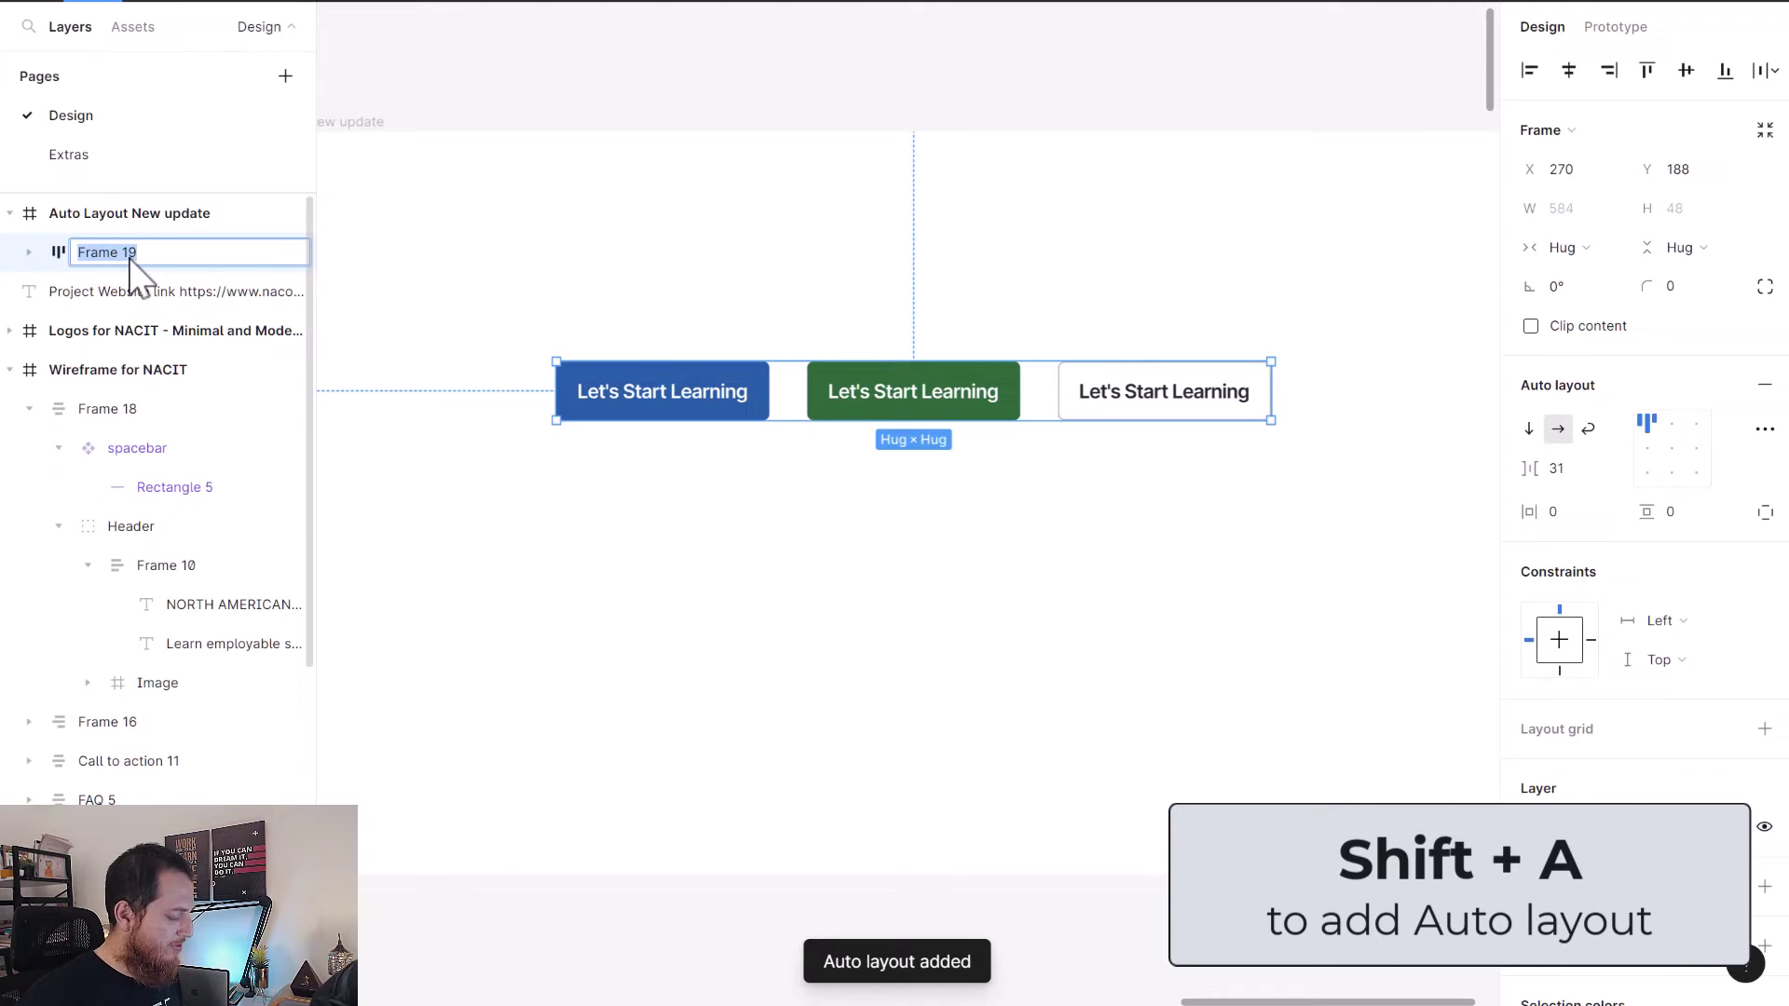
type("au")
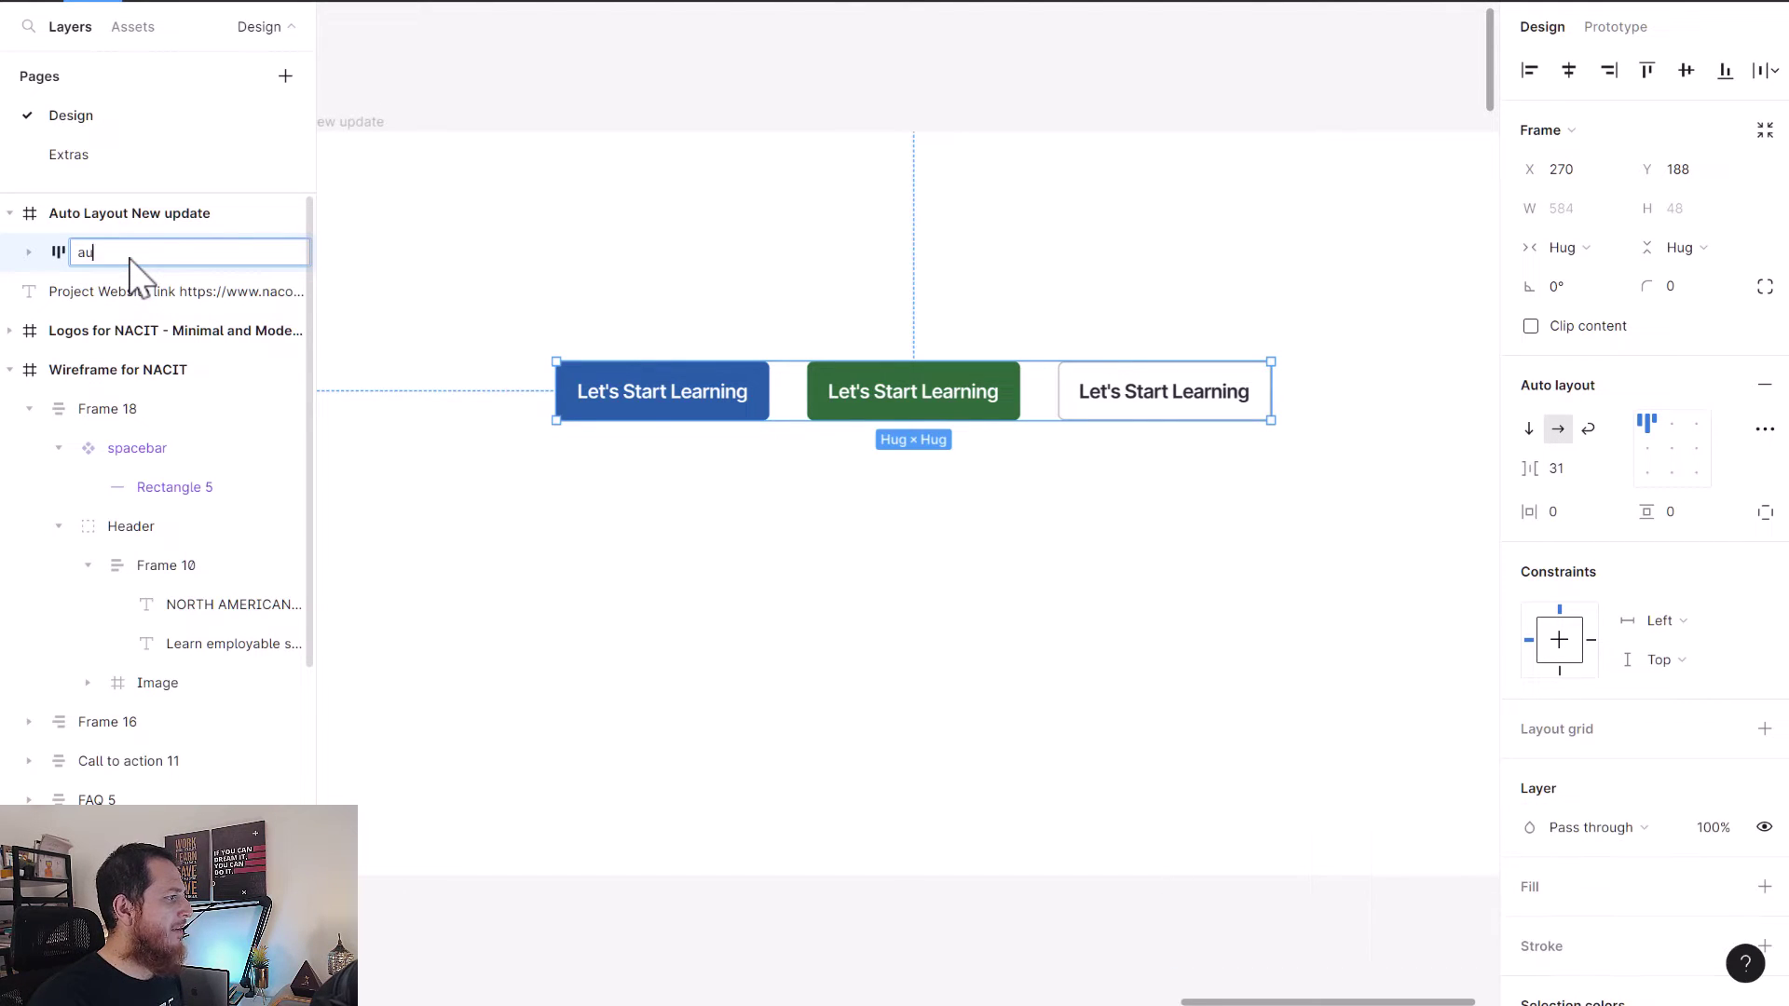
type("toLayoutButton")
key("Return")
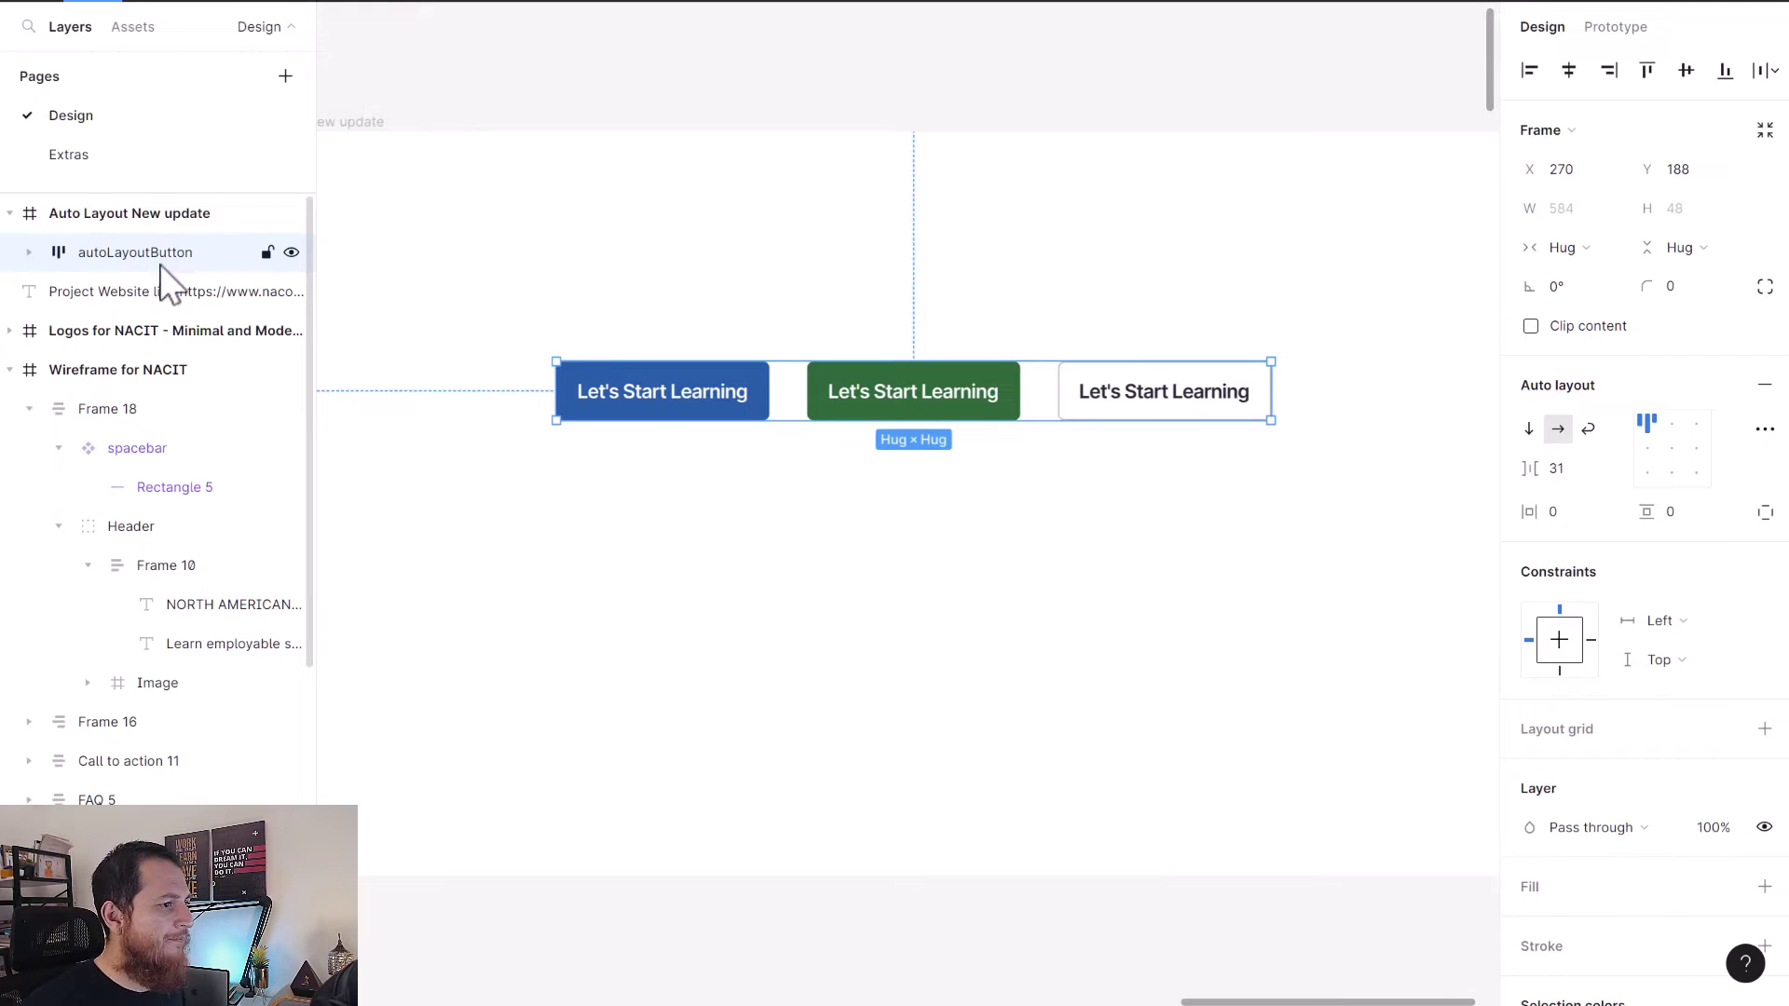
Switch autoLayoutButton to a vertical stack, then back to a horizontal row.
left_click(1132, 669)
left_click(1006, 411)
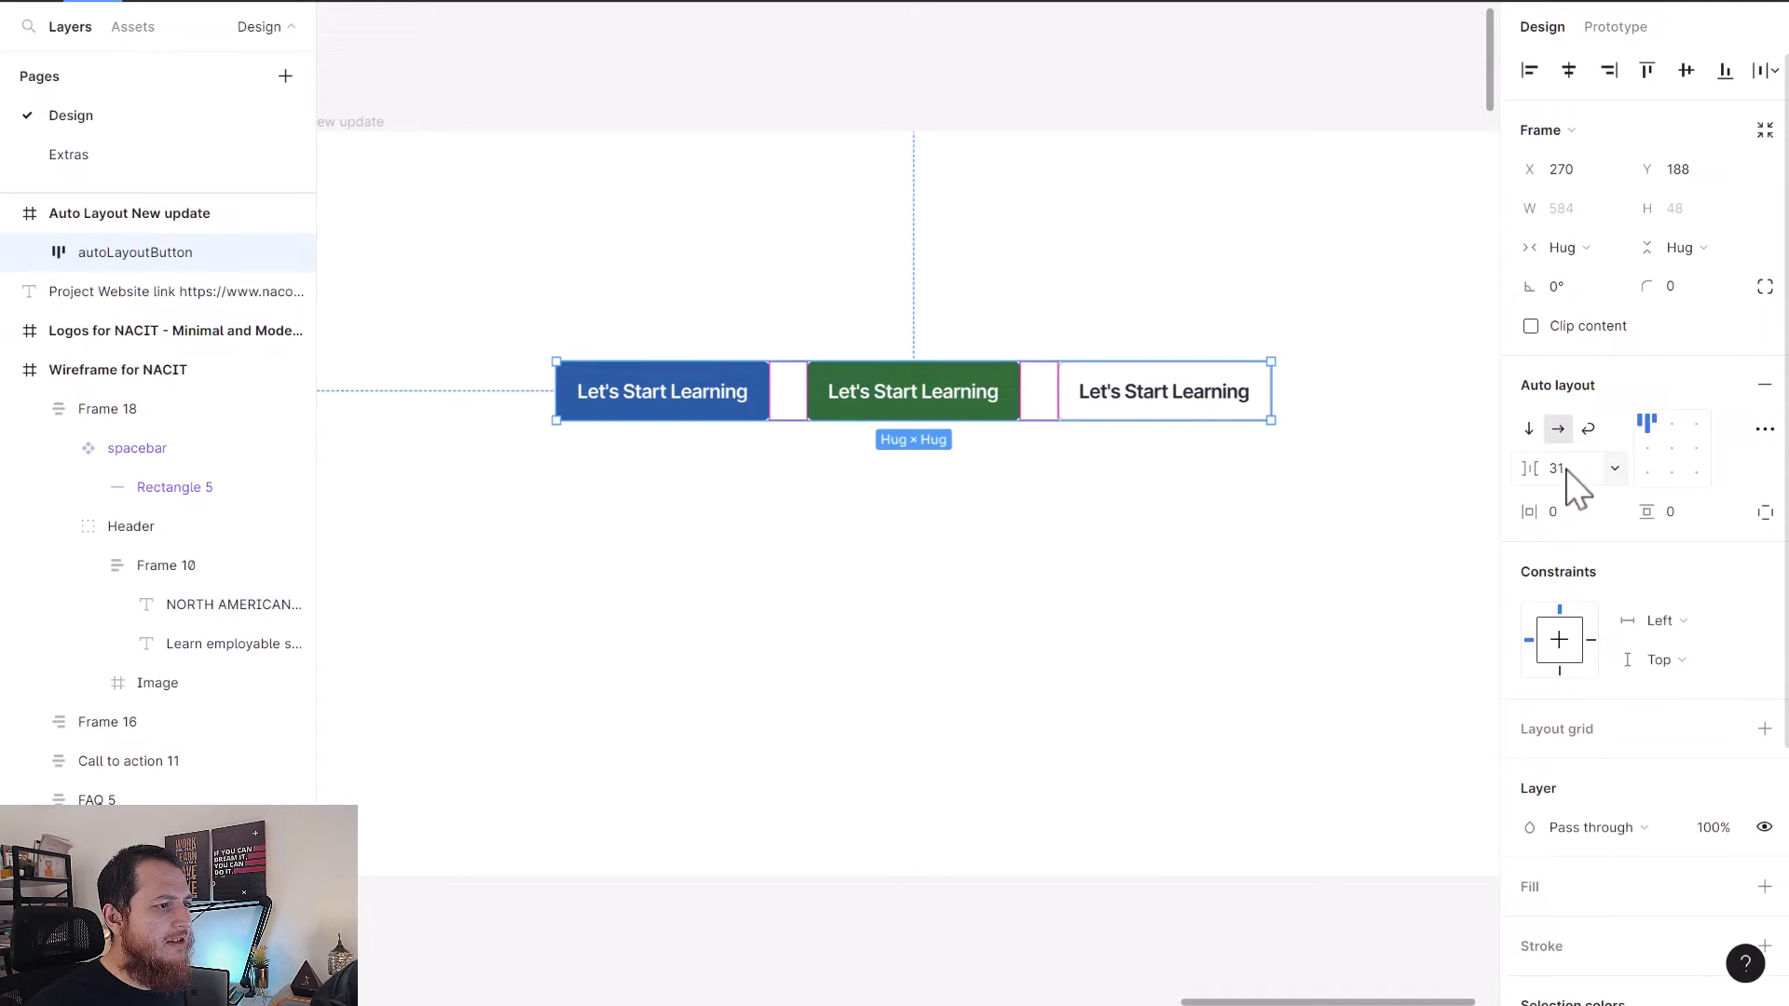
left_click(1530, 430)
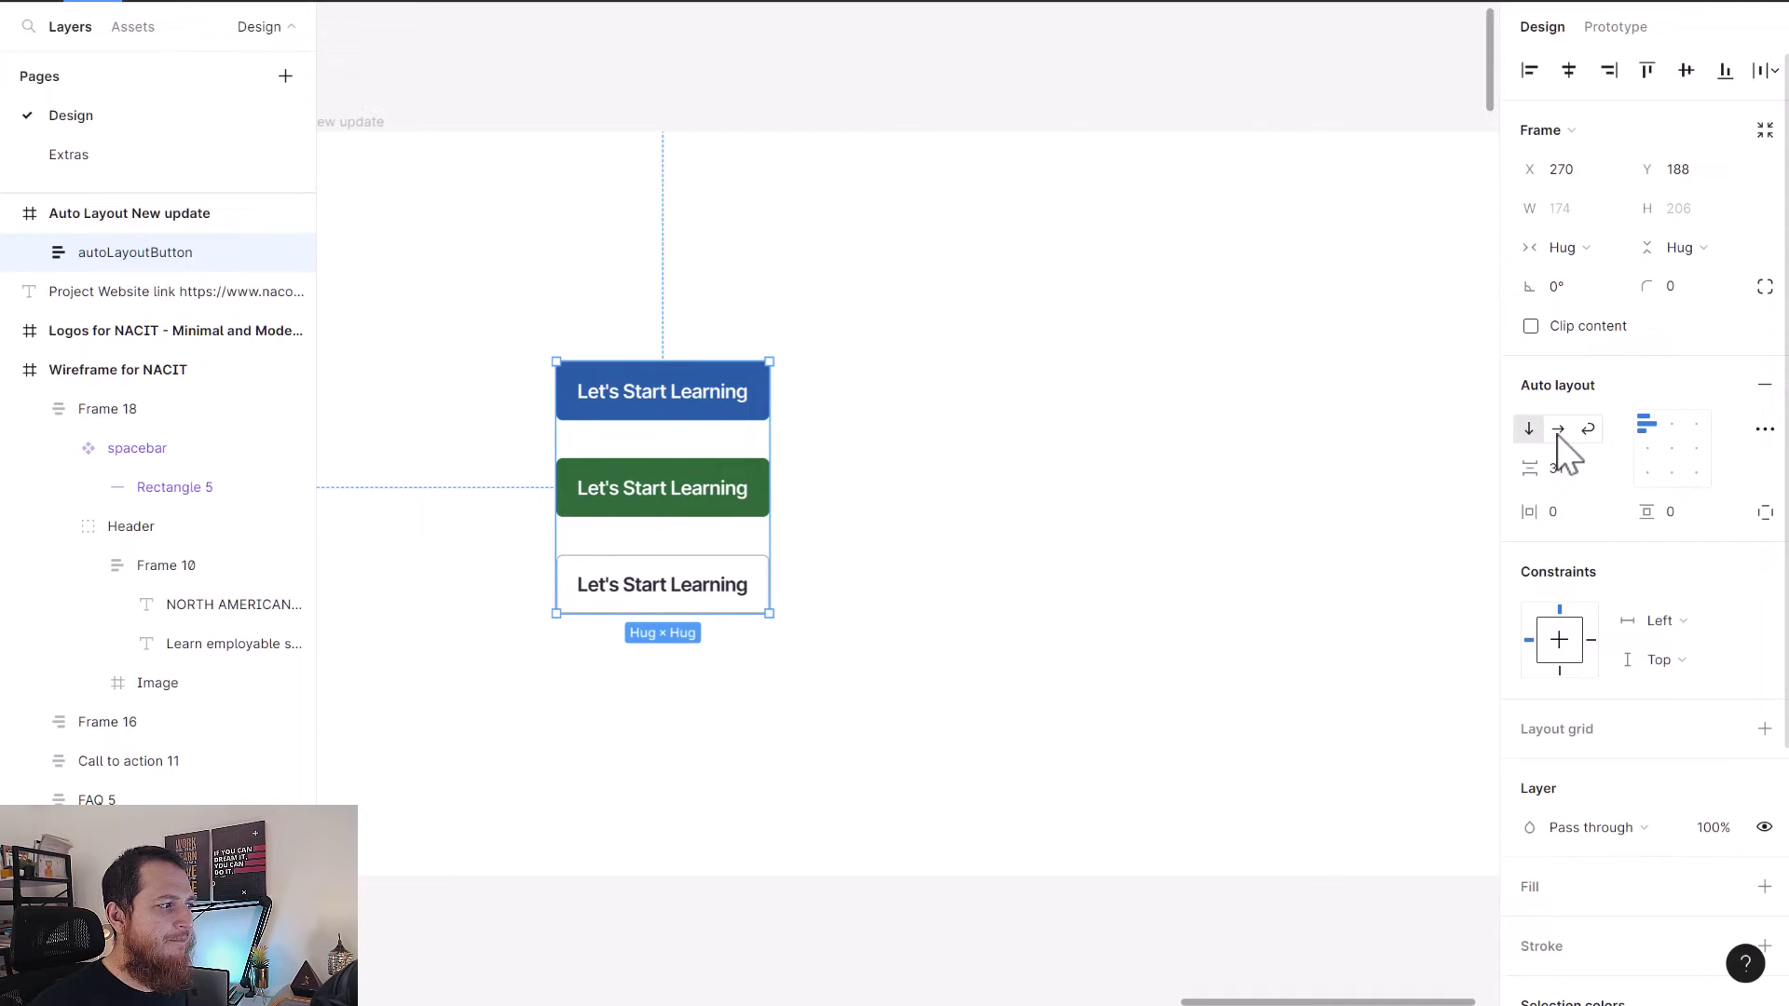
left_click(1557, 430)
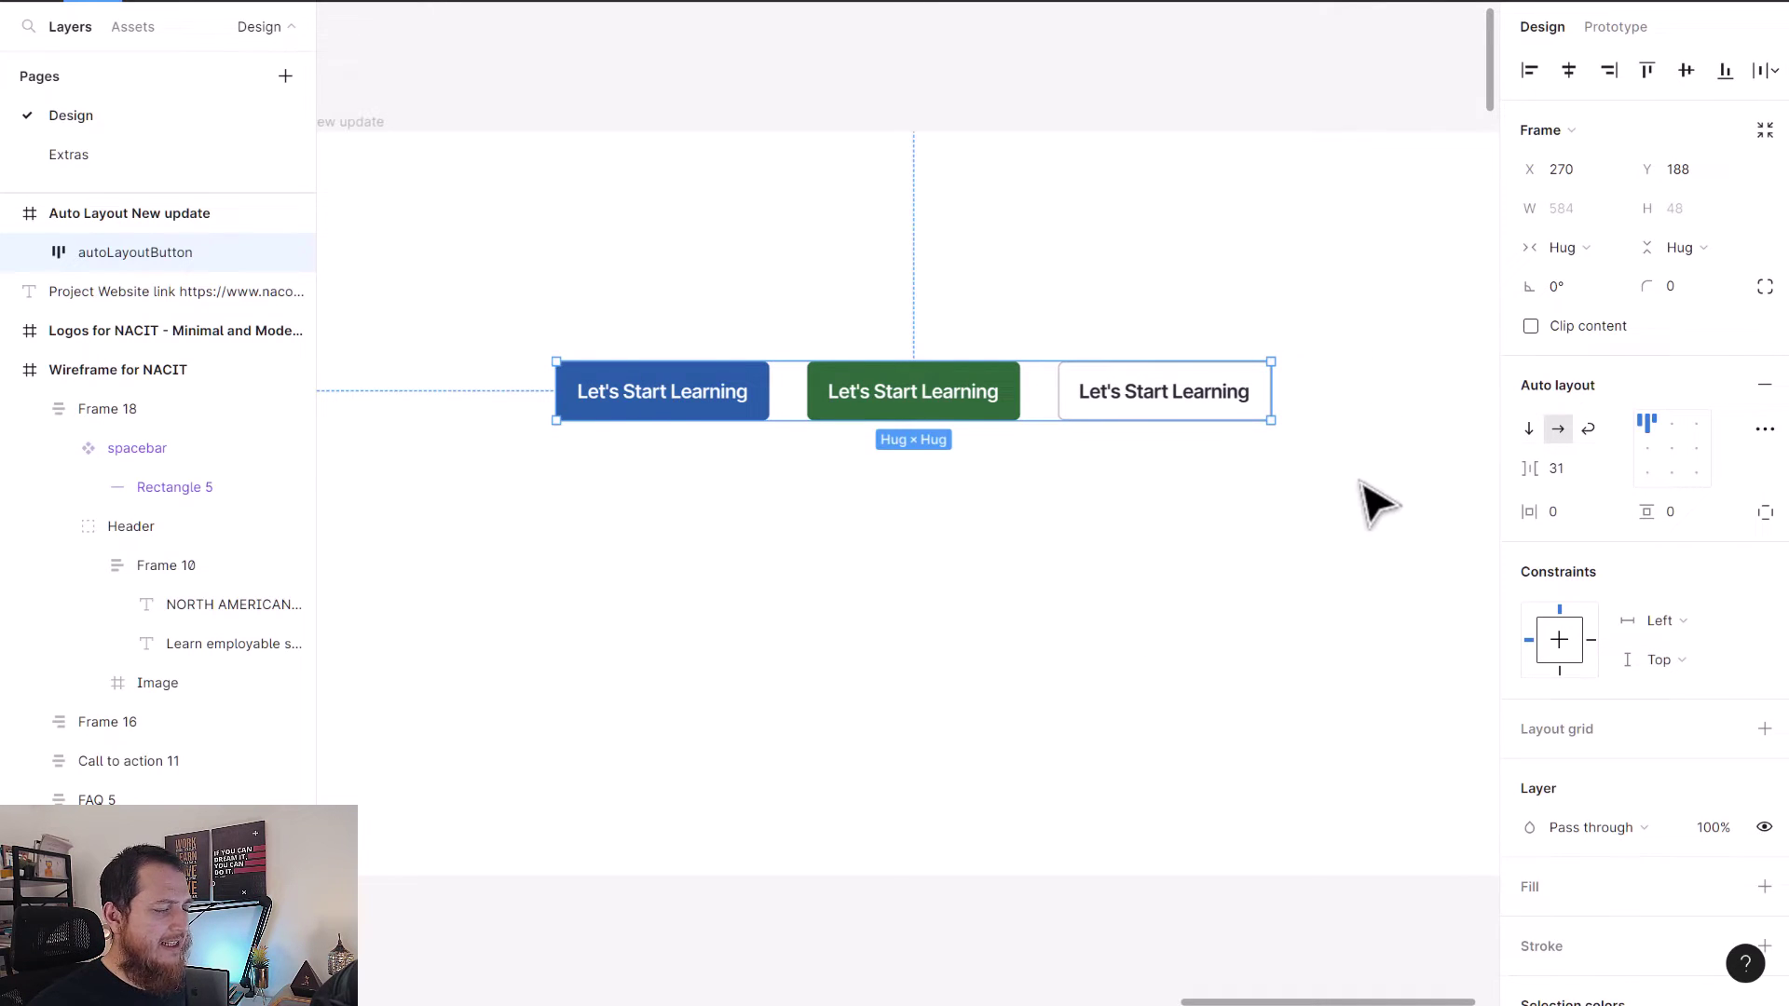
Turn on wrap for autoLayoutButton, trying top-right alignment before settling on top left.
left_click(1589, 429)
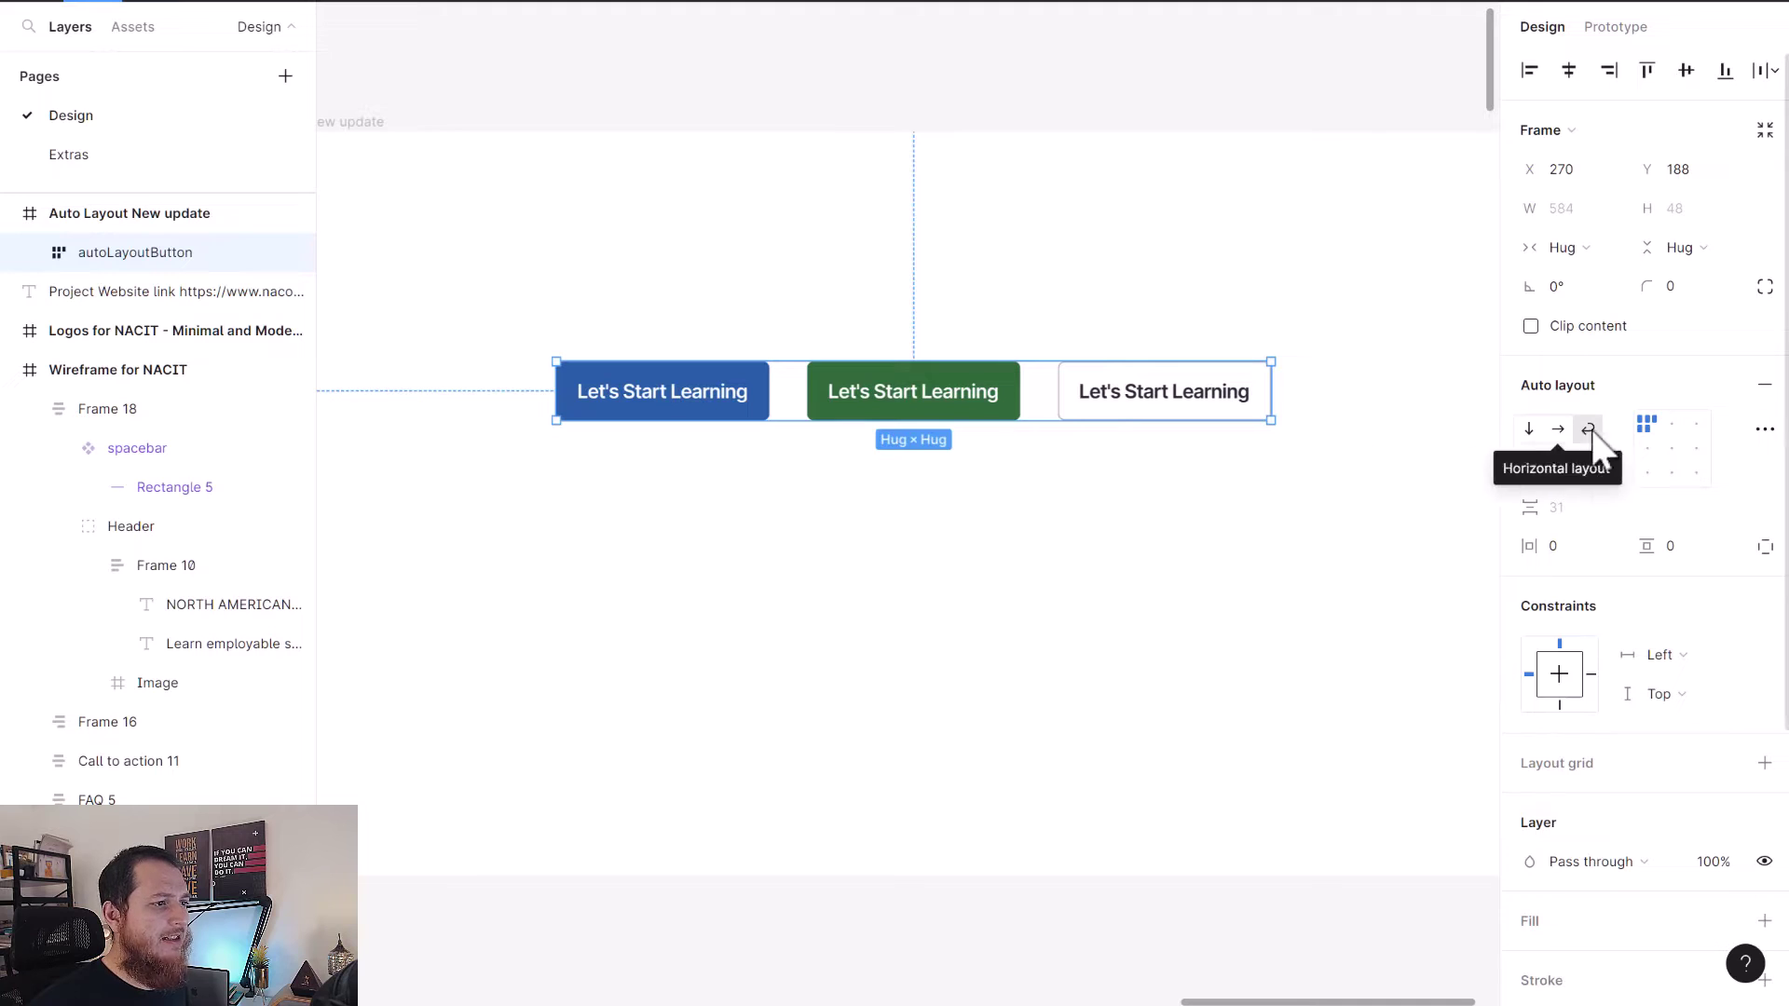
left_click(1699, 425)
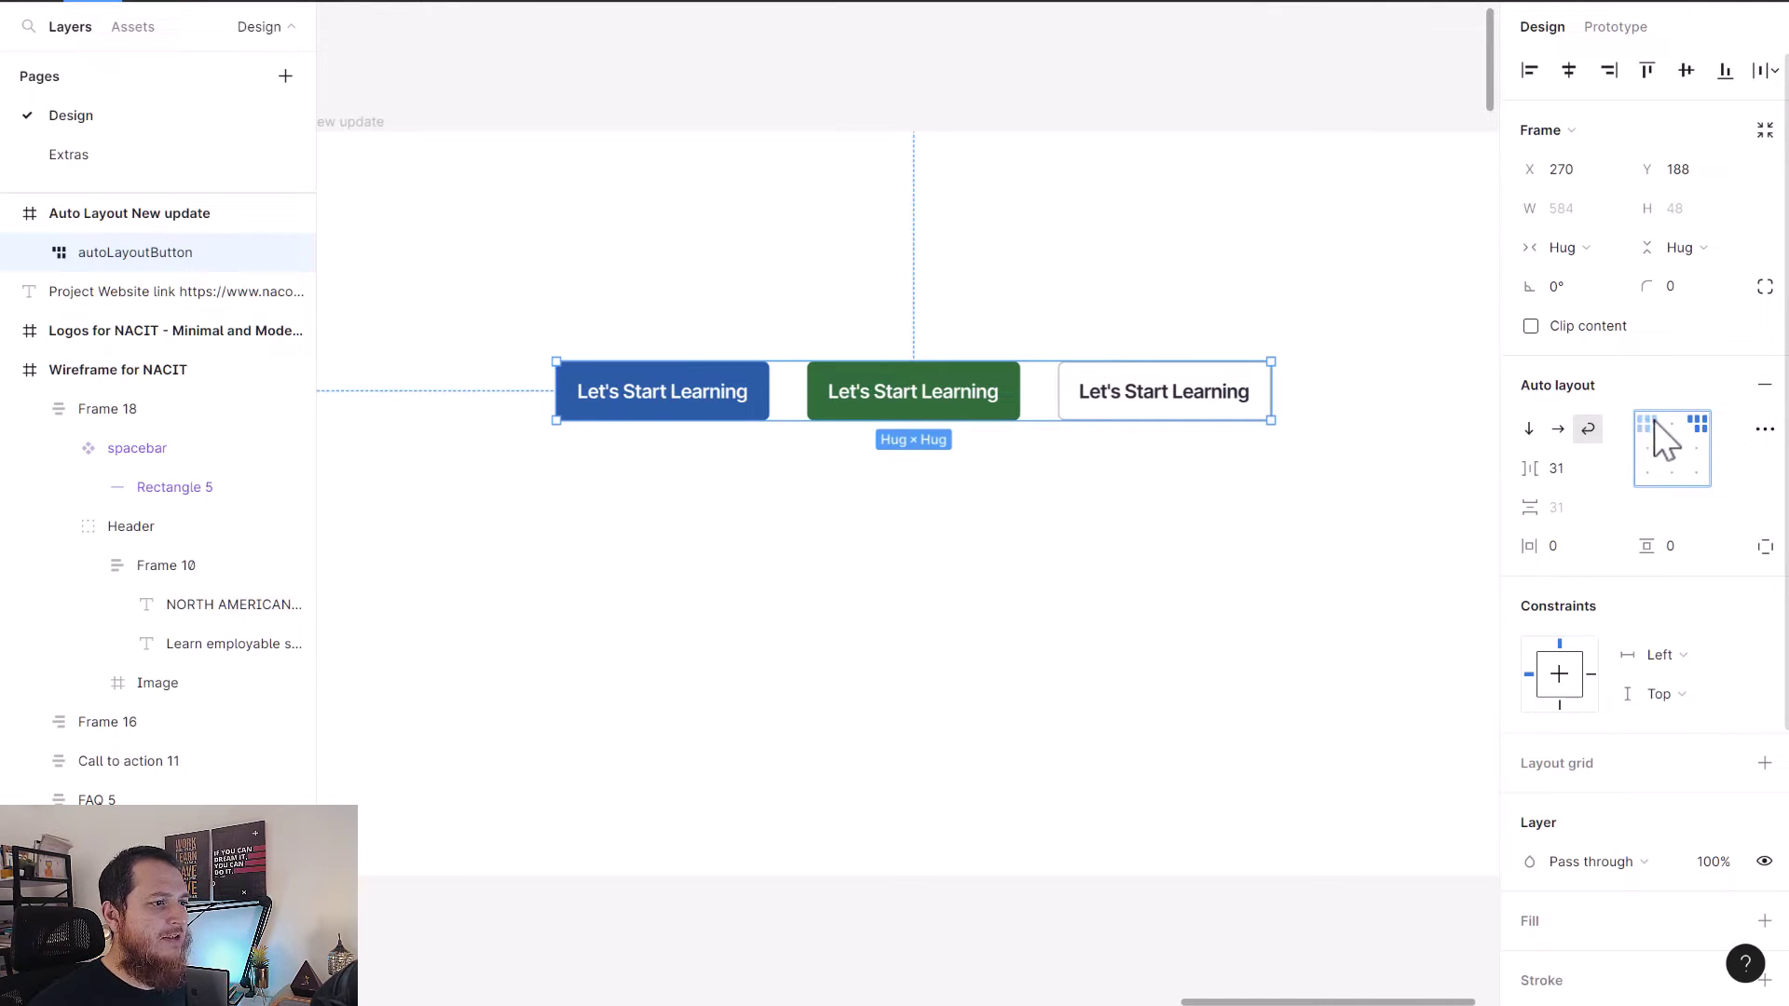
left_click(1645, 421)
left_click(1699, 427)
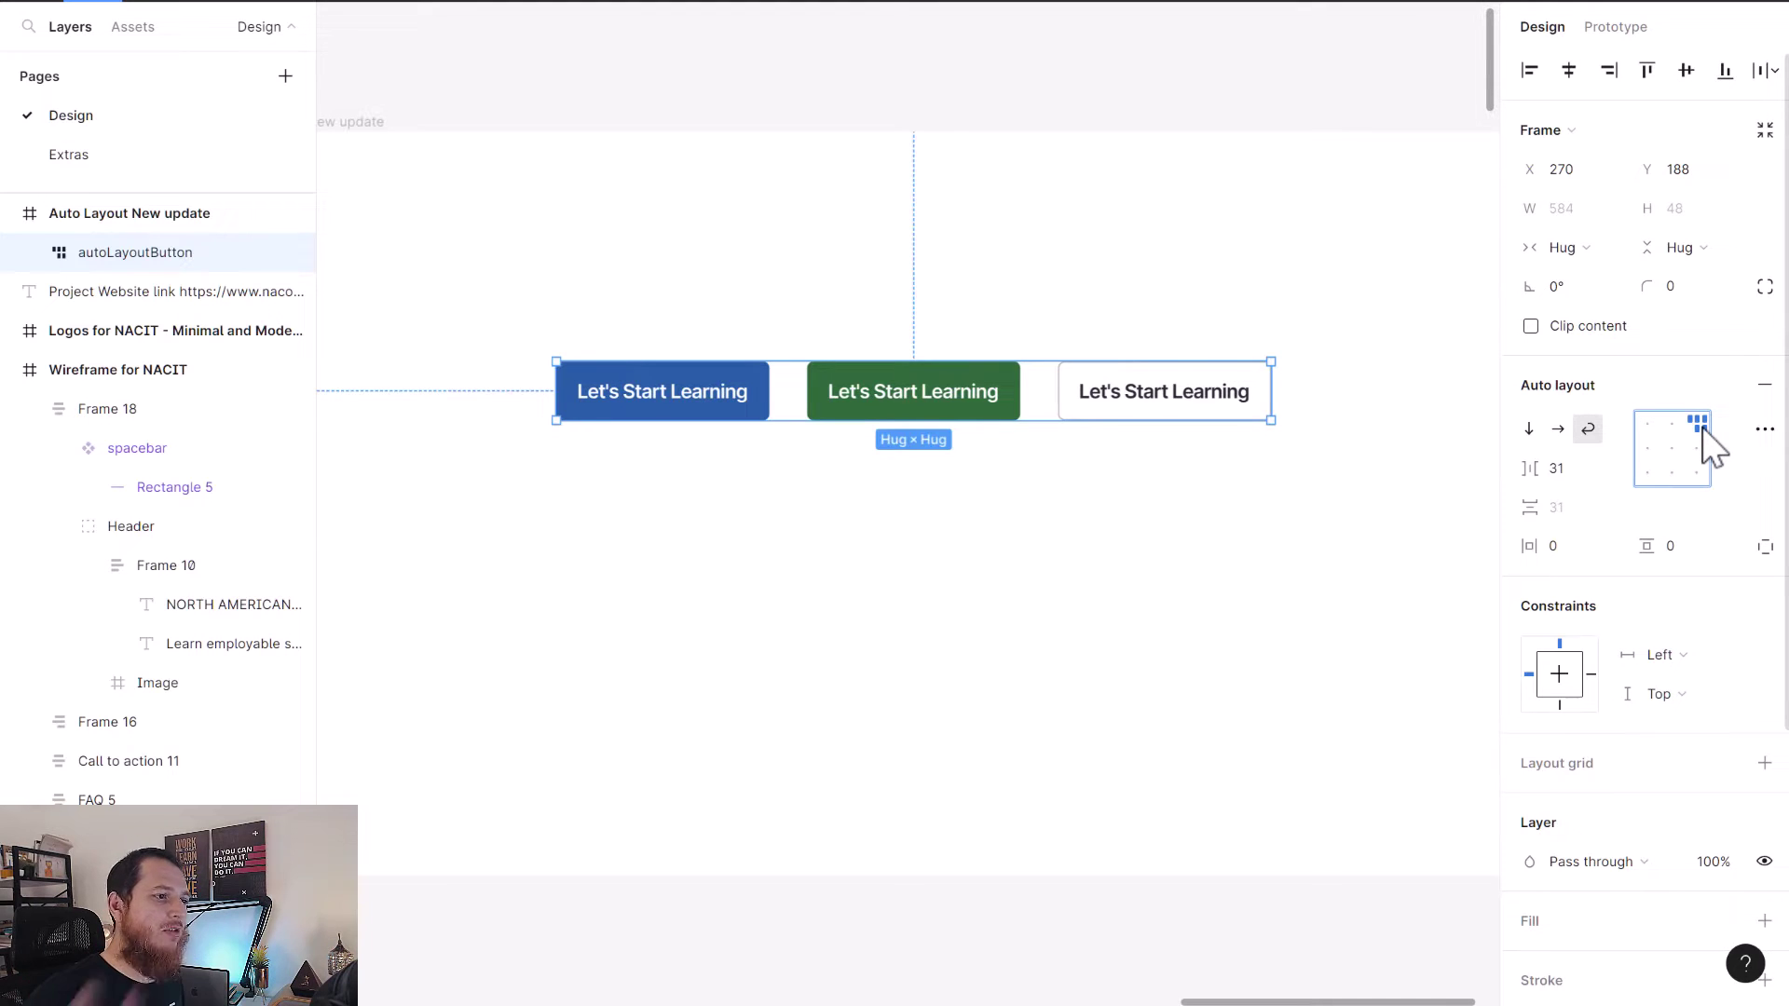
left_click(1649, 425)
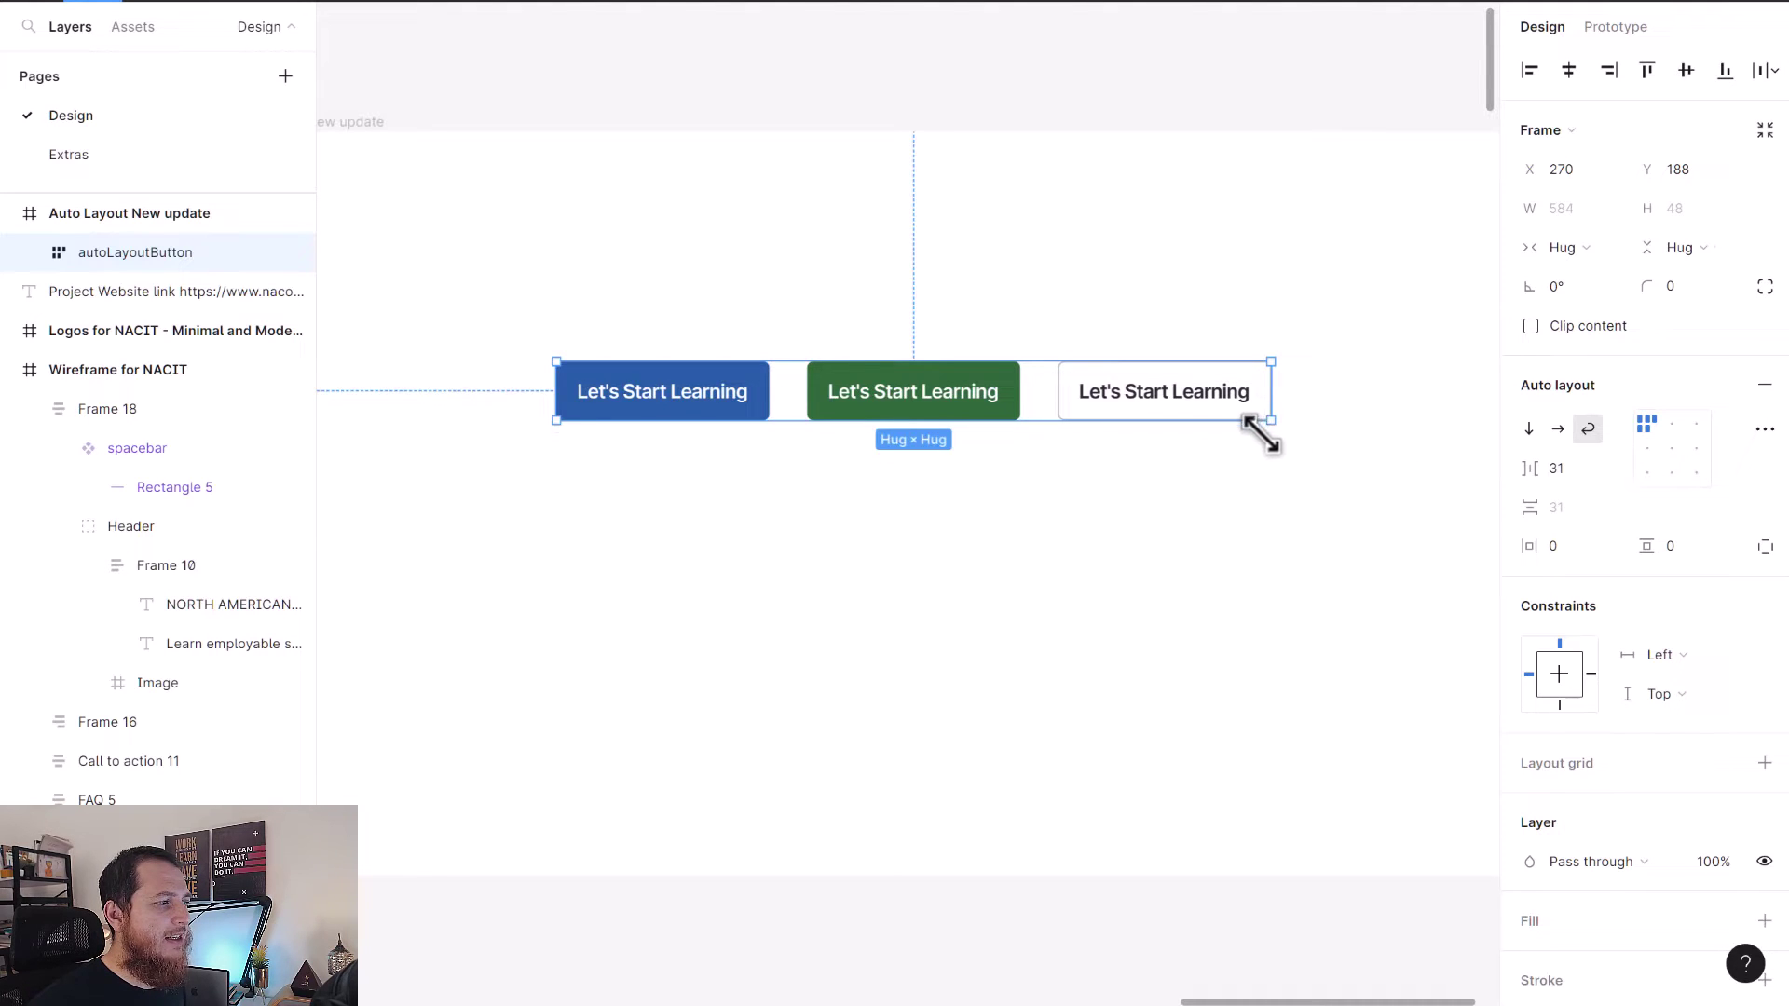
Resize autoLayoutButton to watch the buttons wrap, then undo back to a 584 × 128 row.
left_click_drag(1262, 428, 910, 519)
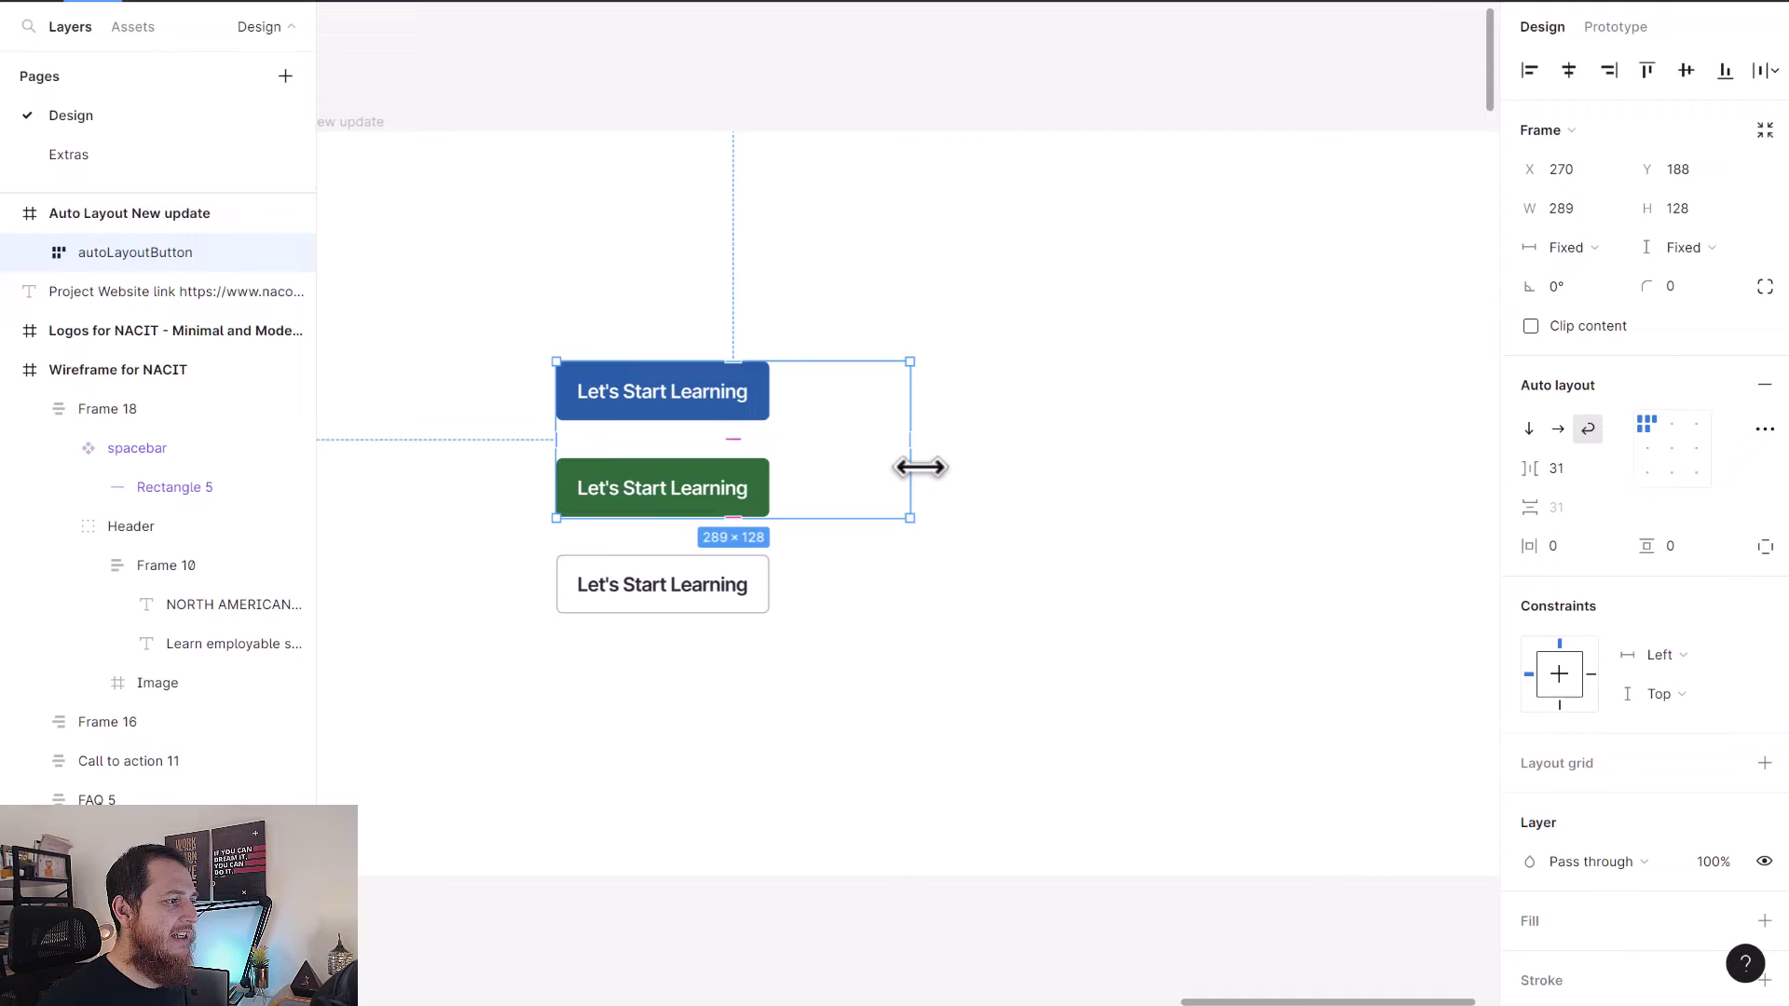
left_click_drag(918, 464, 1281, 453)
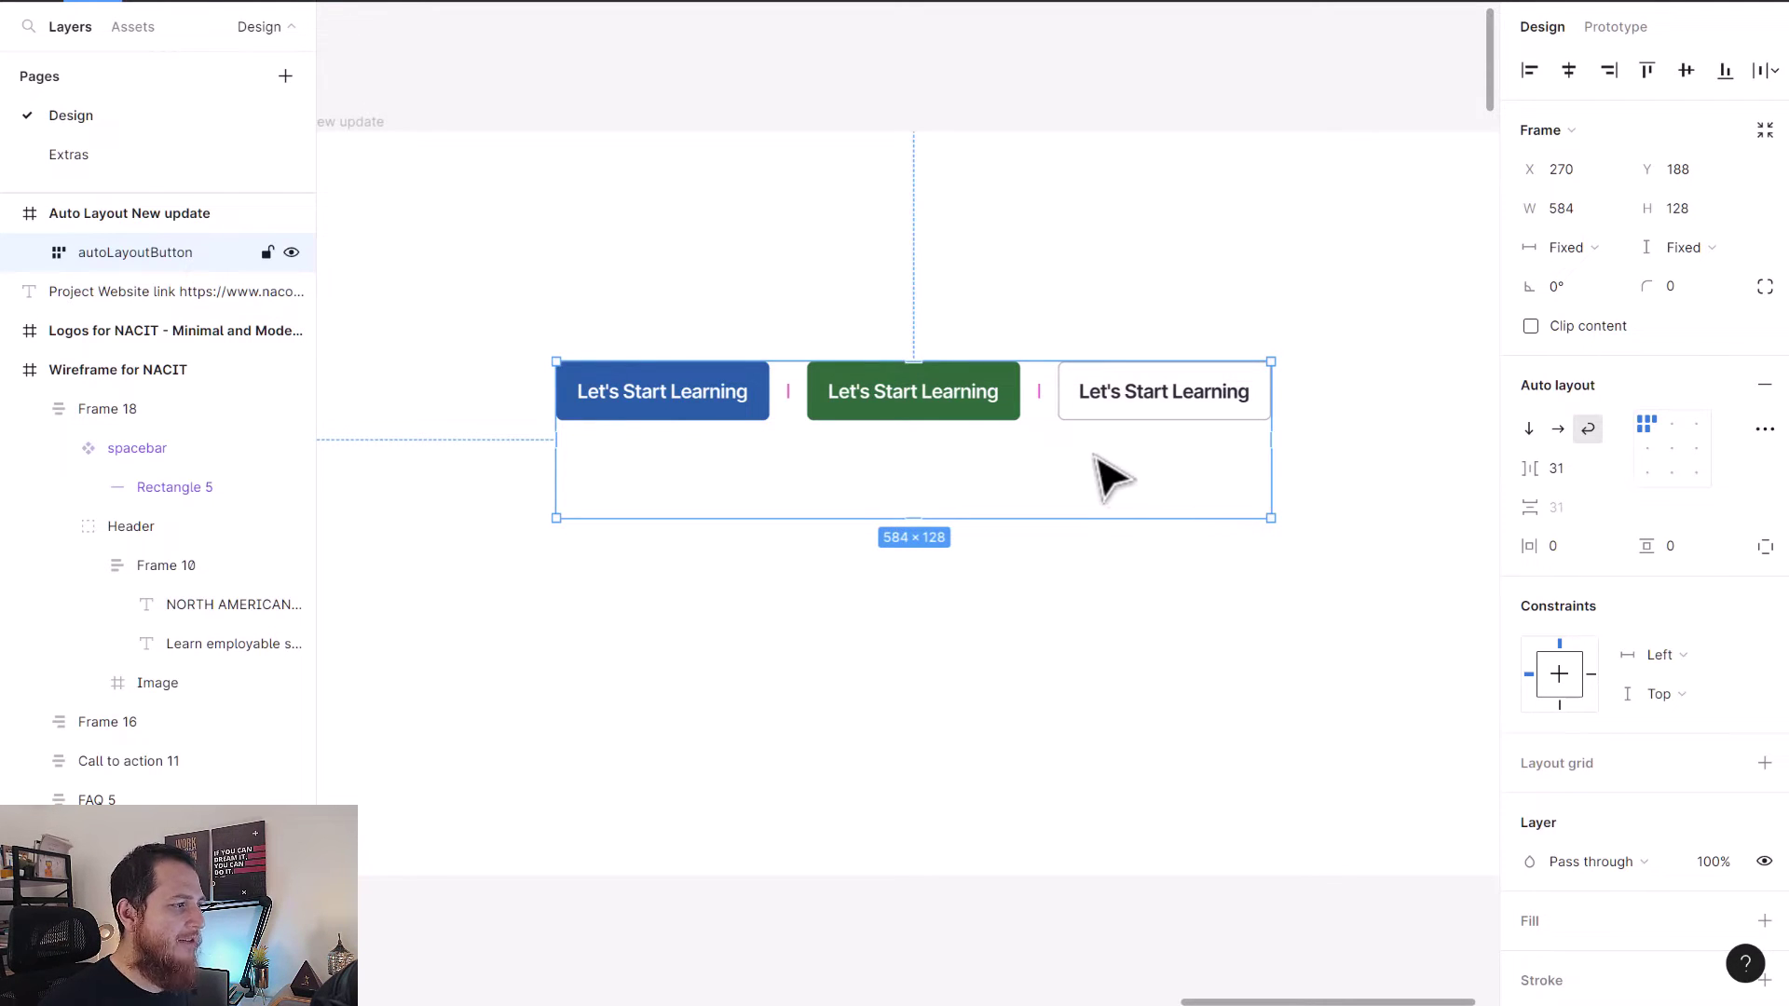
left_click_drag(1245, 480, 725, 479)
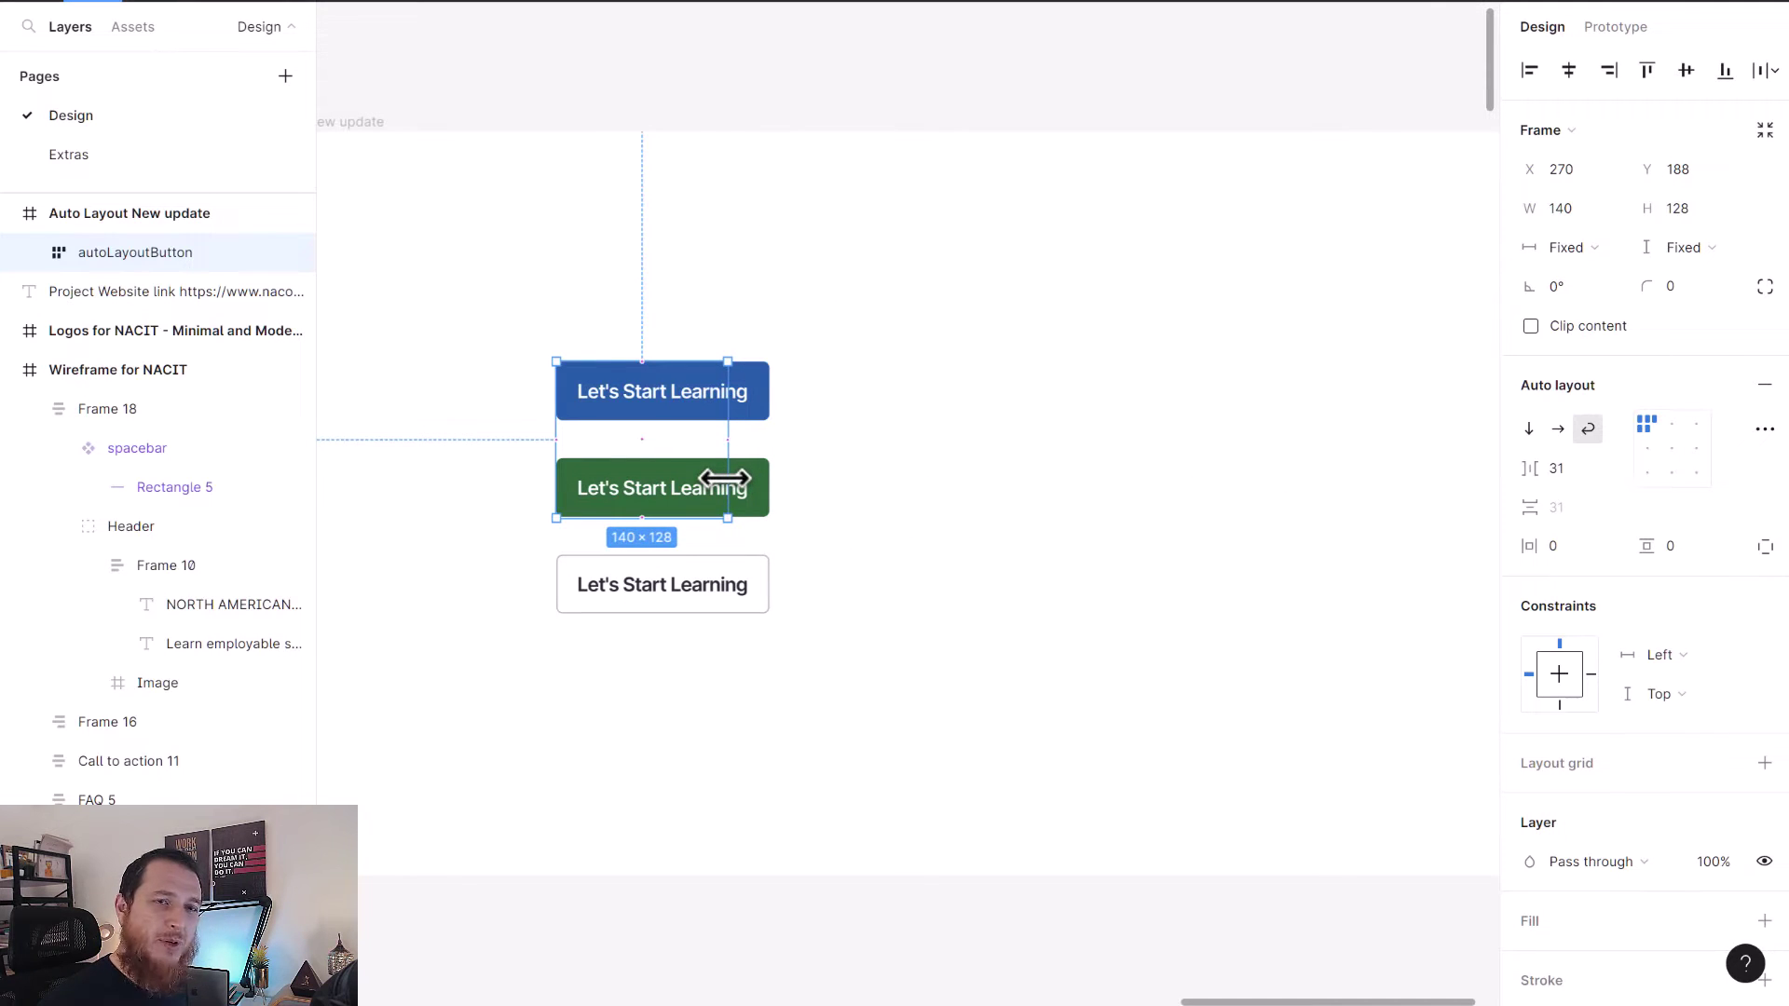
key("ctrl+z")
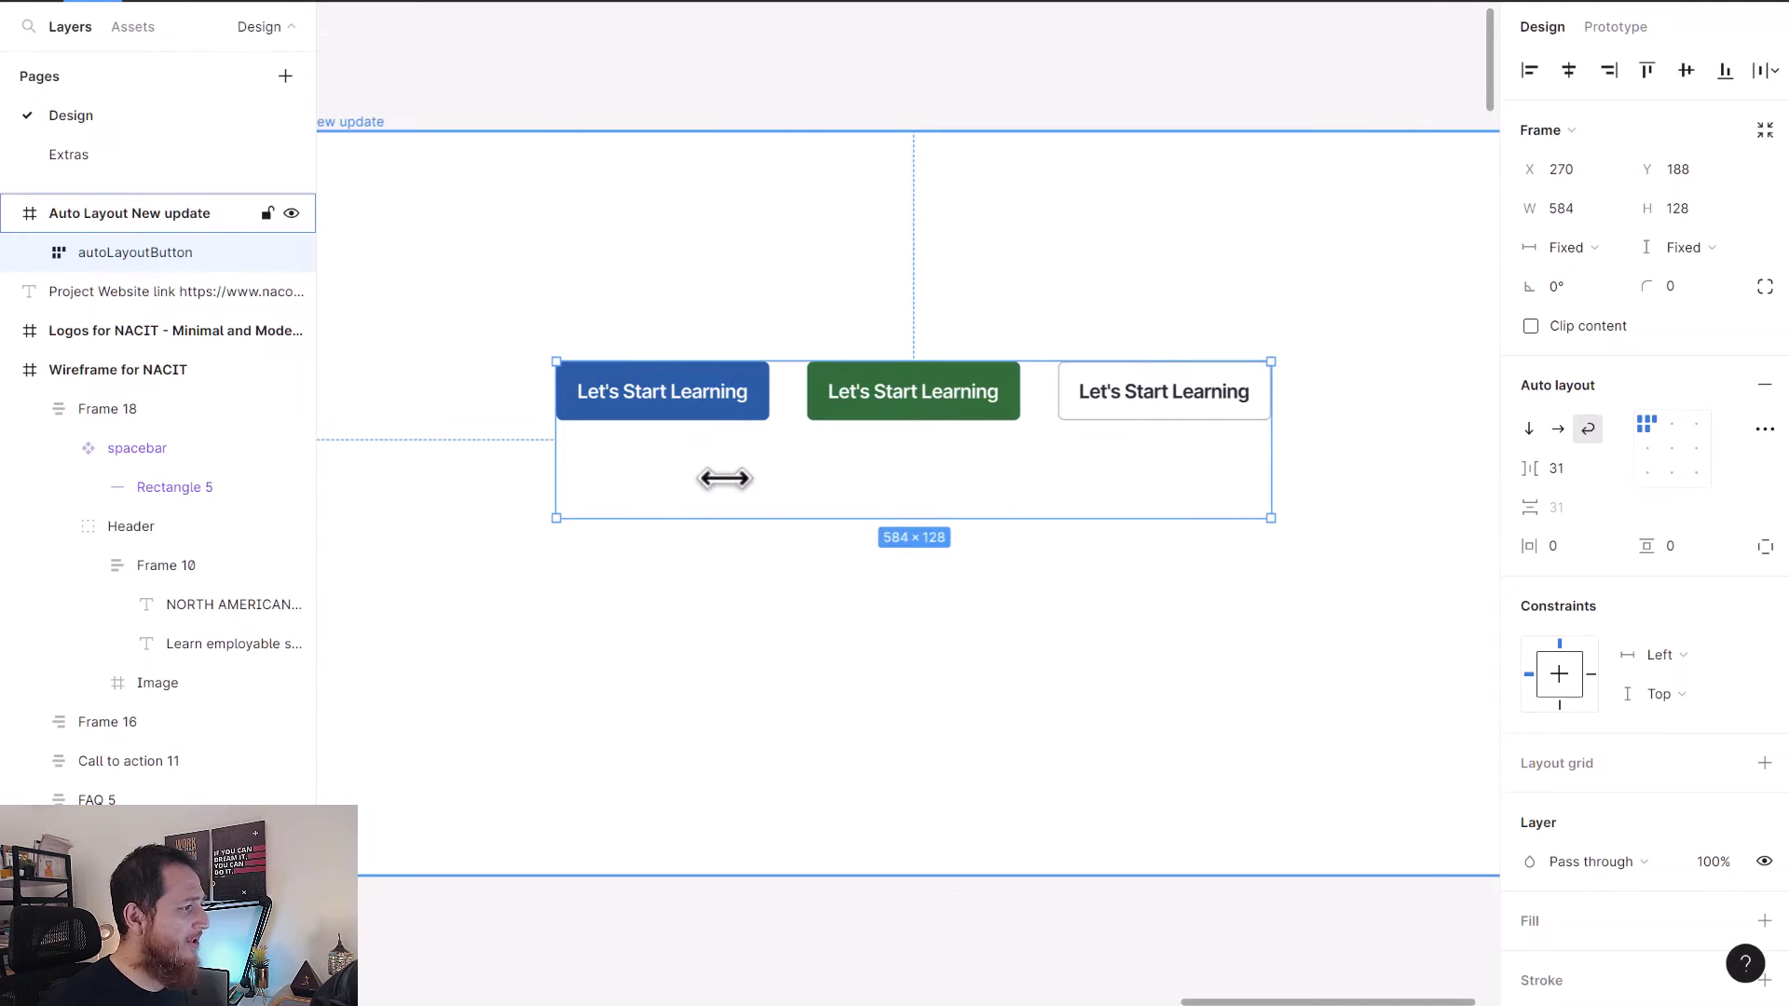
Select the autoLayoutButton frame and add a minimum width of 210.
left_click(728, 408)
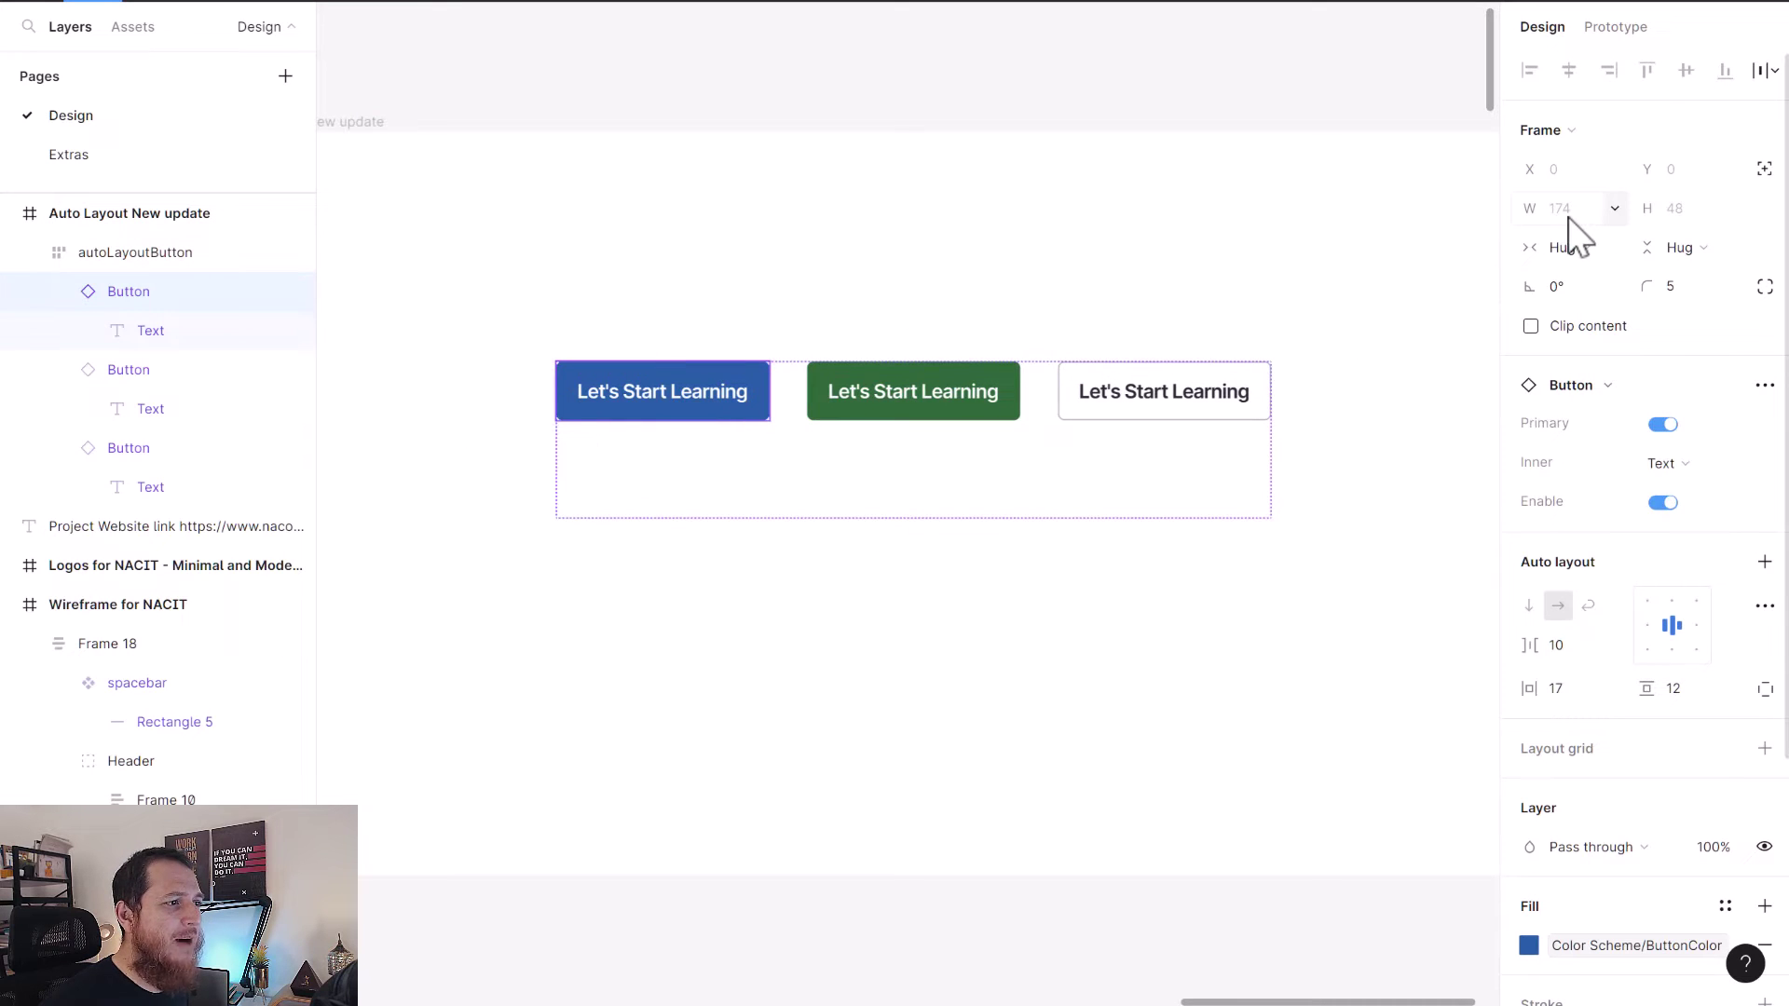
left_click(918, 690)
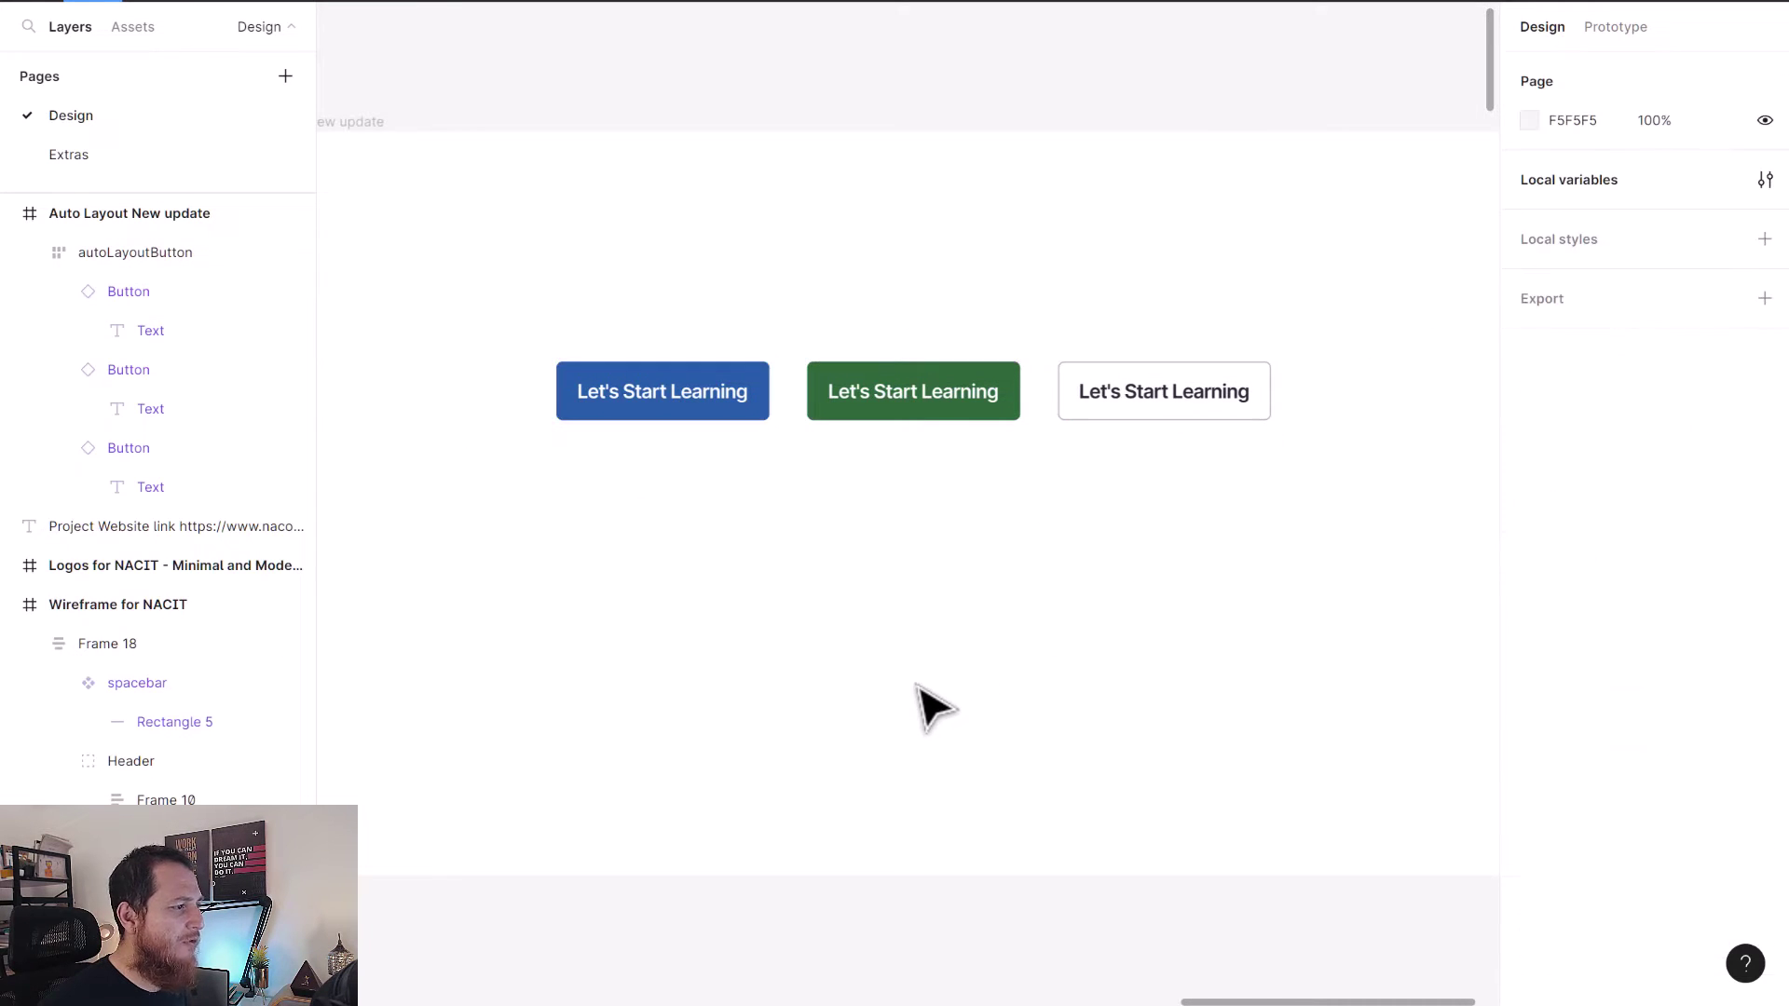
left_click(697, 416)
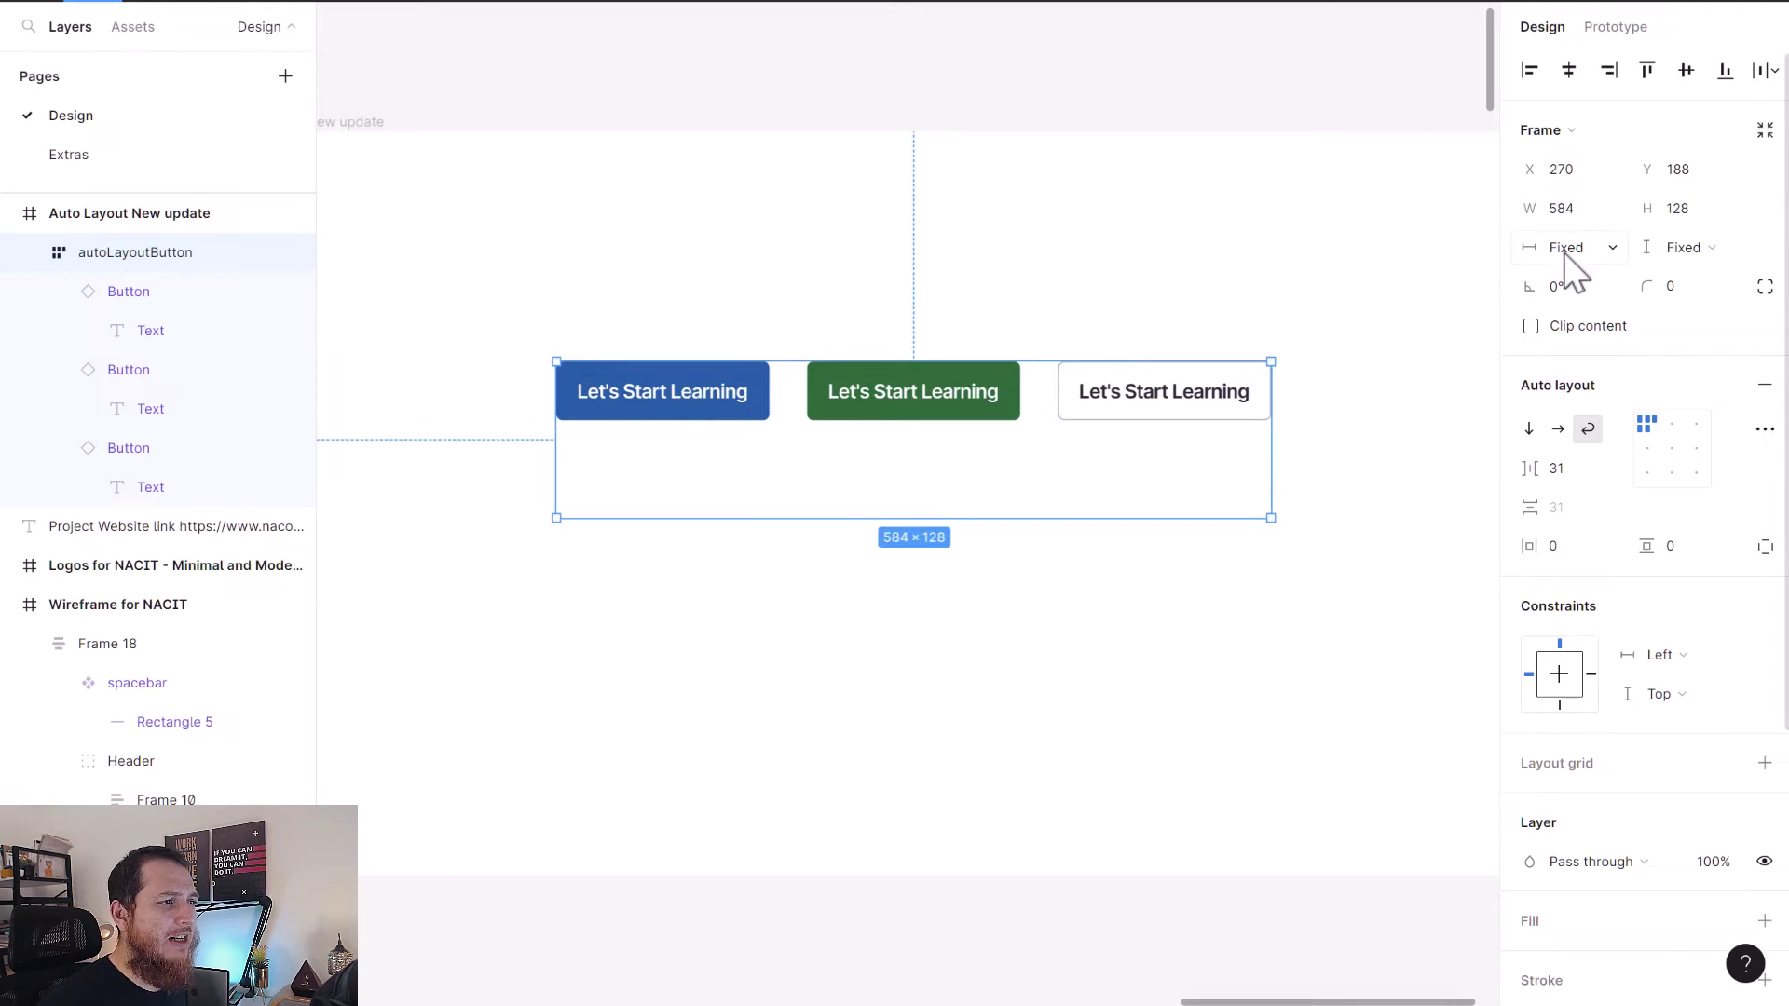
left_click(1614, 209)
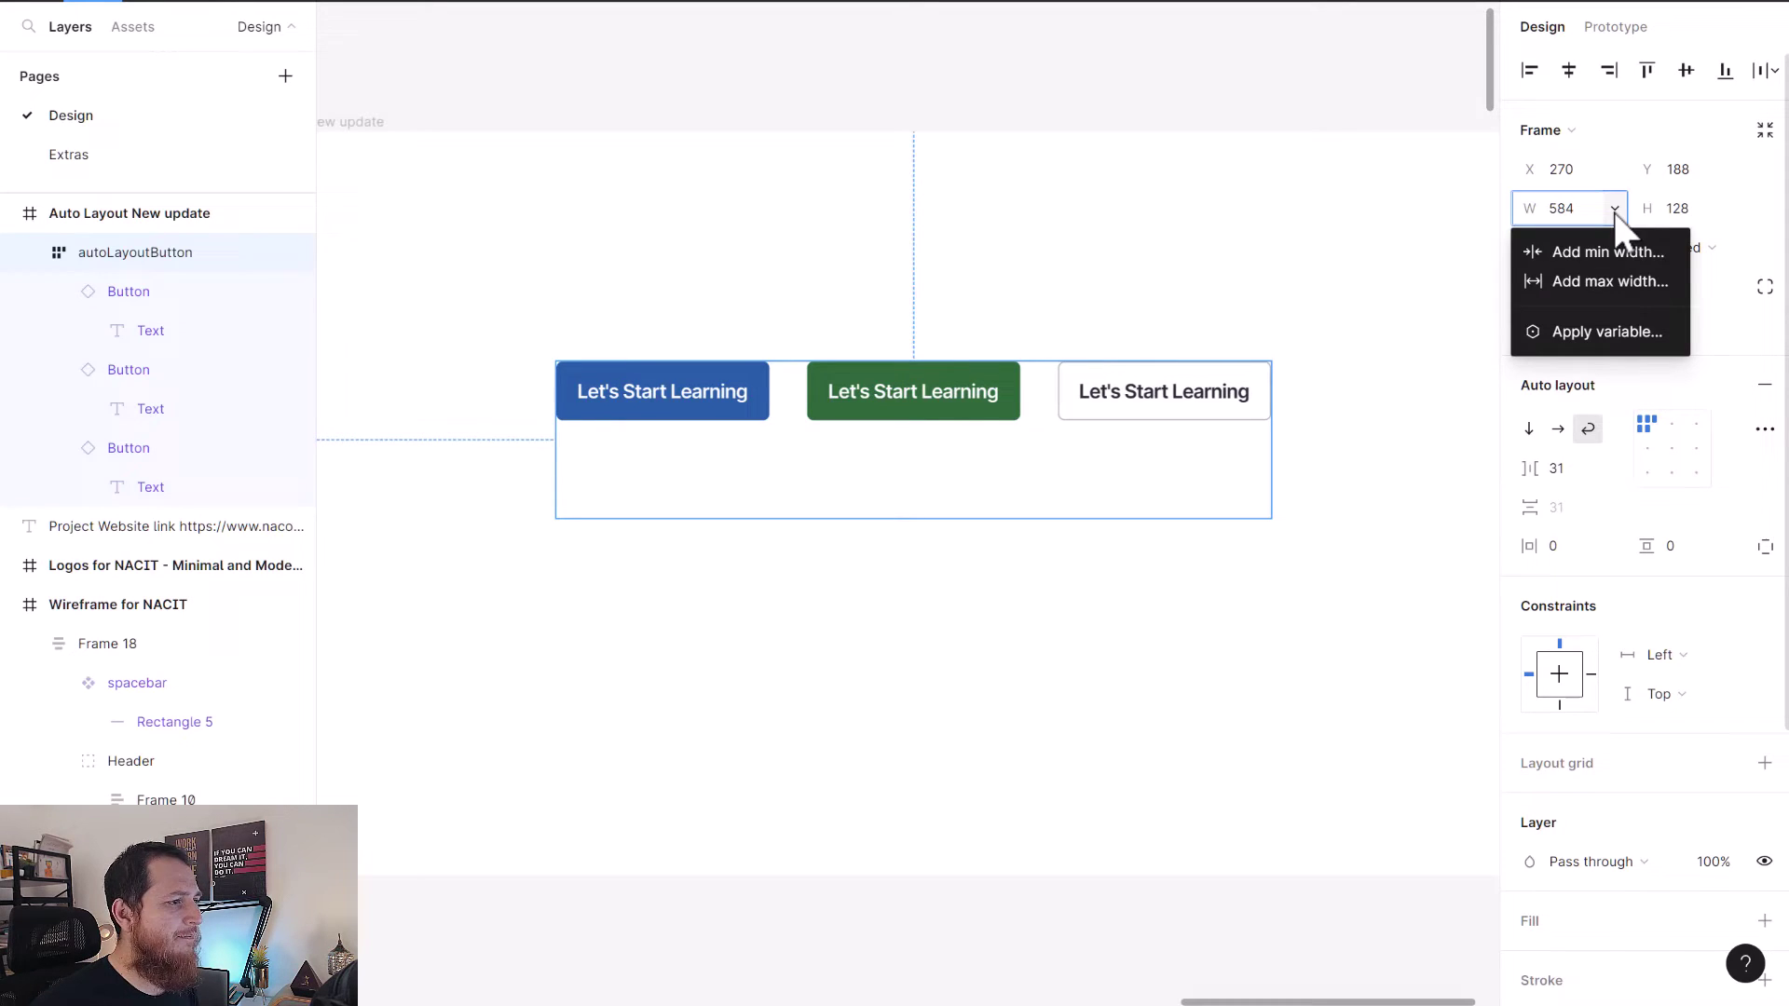
left_click(1618, 249)
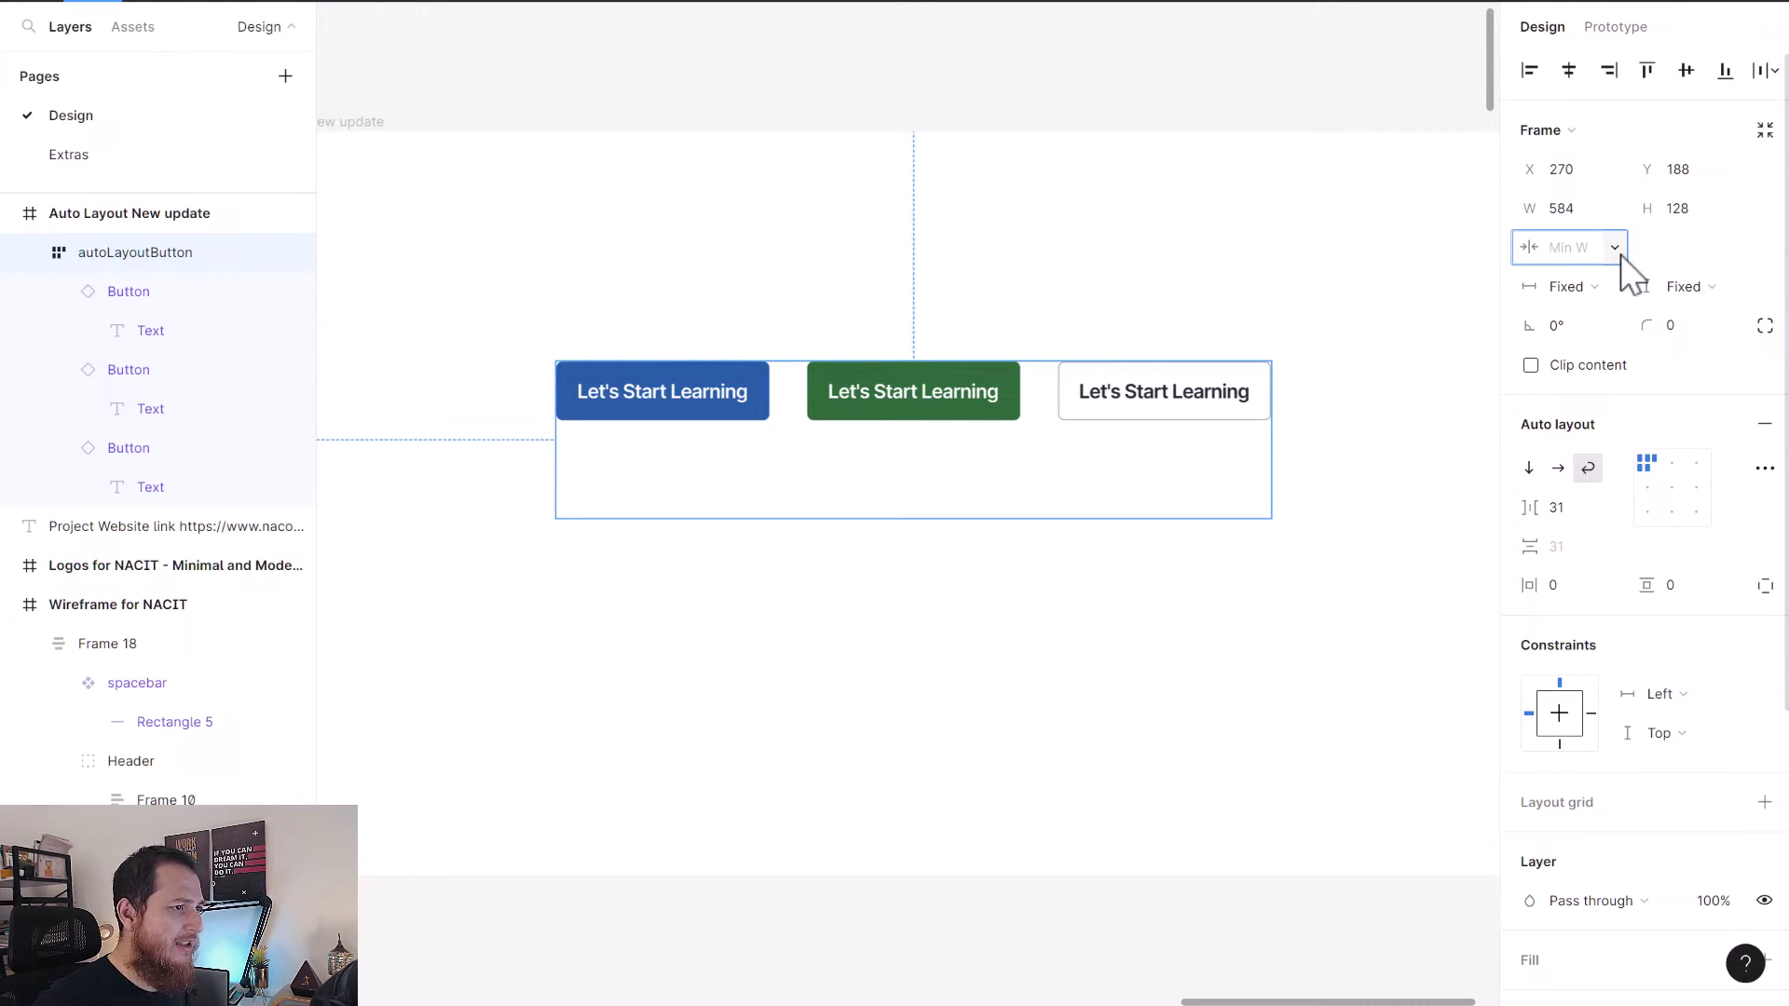
type("210")
key("Return")
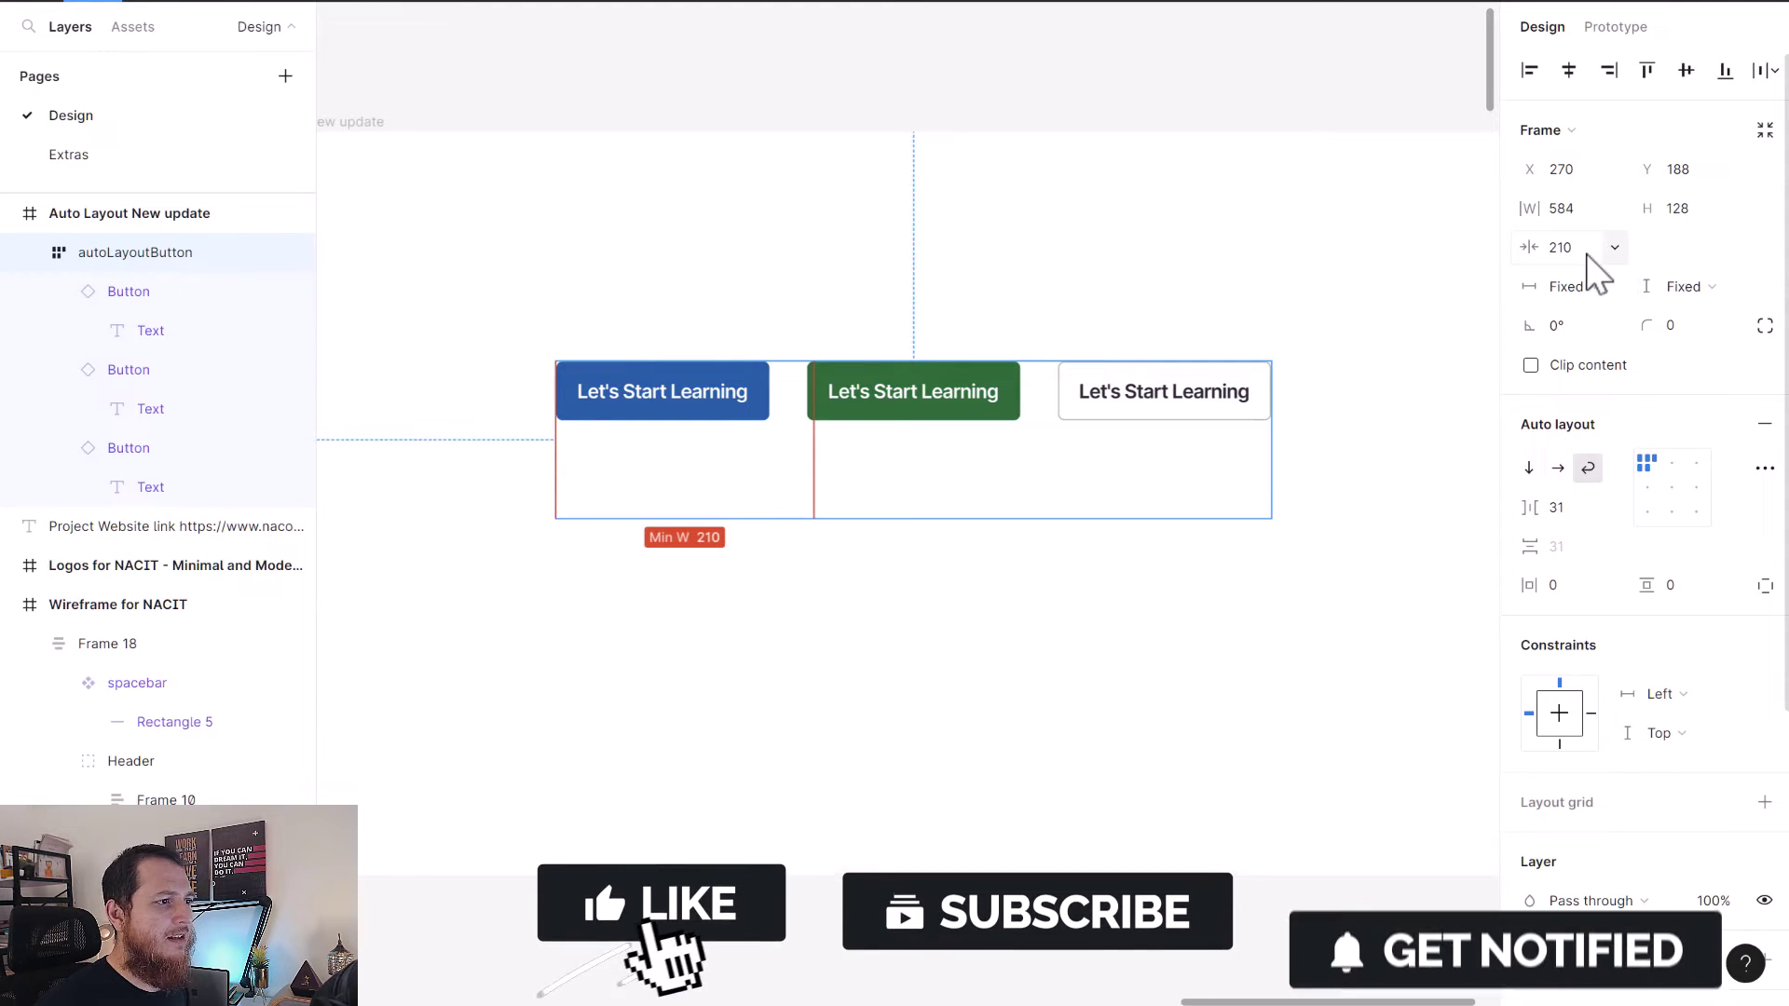
Try minimum widths of 180, 280, 320 and 400 before settling on 390.
left_click(1582, 251)
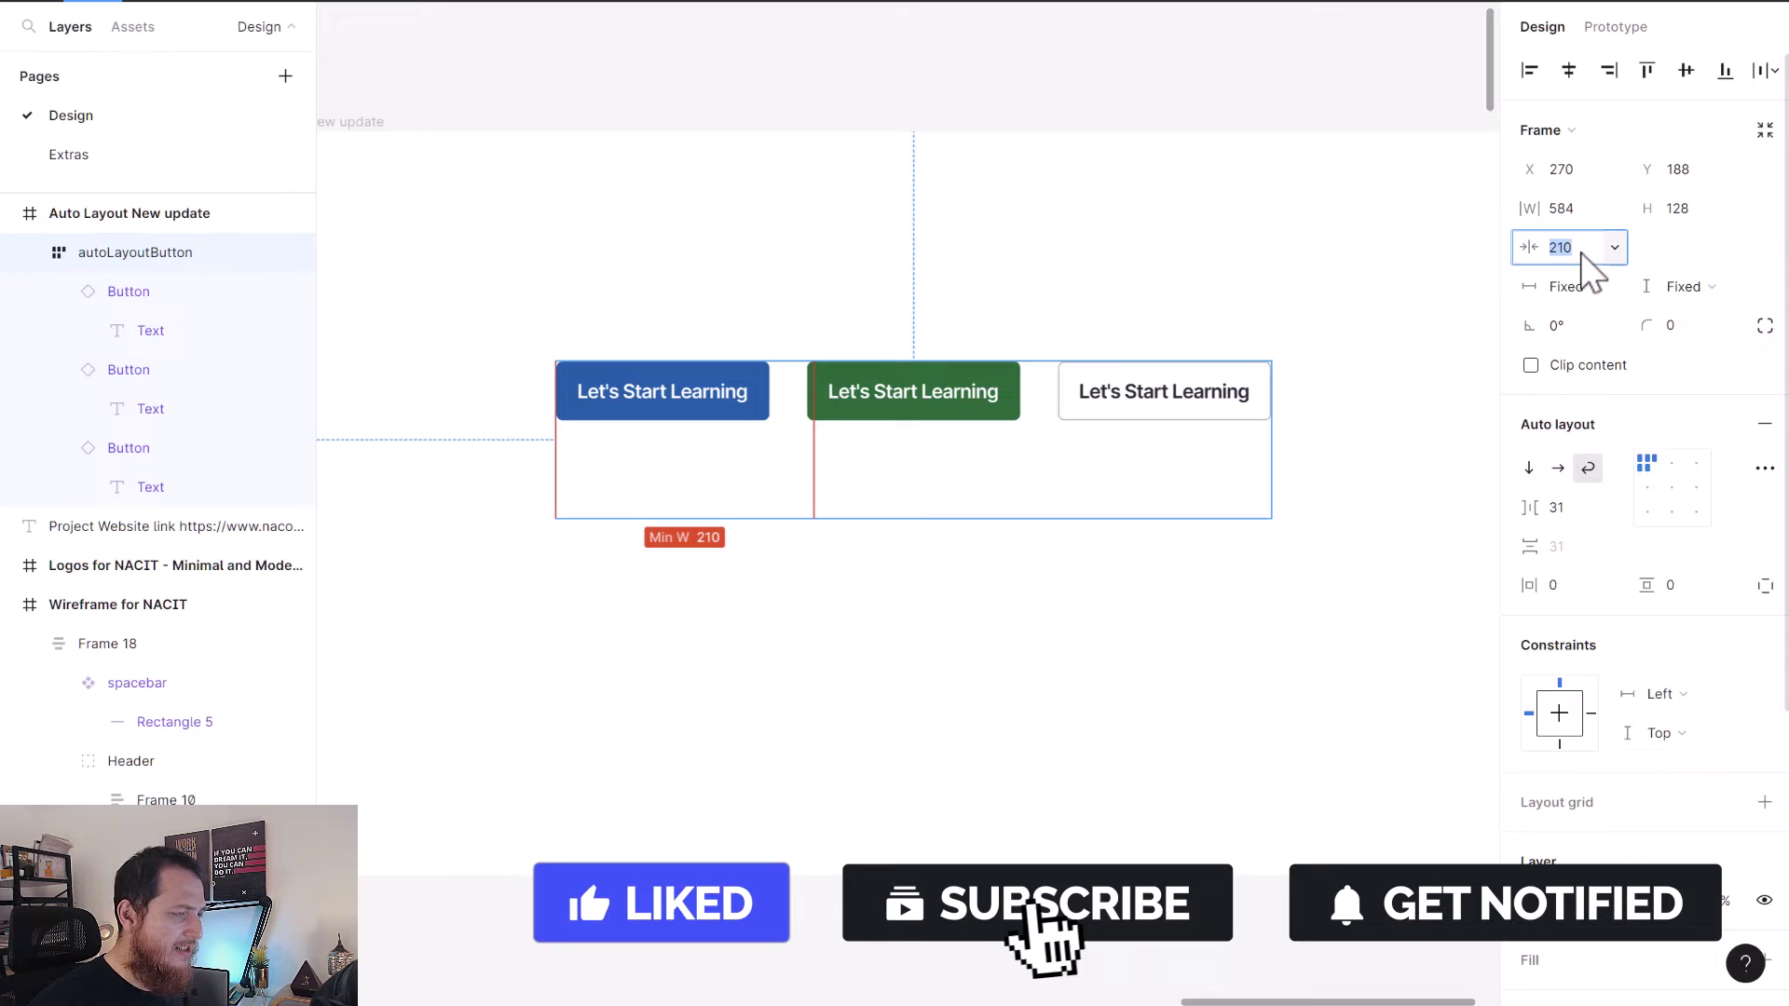
type("180")
key("Return")
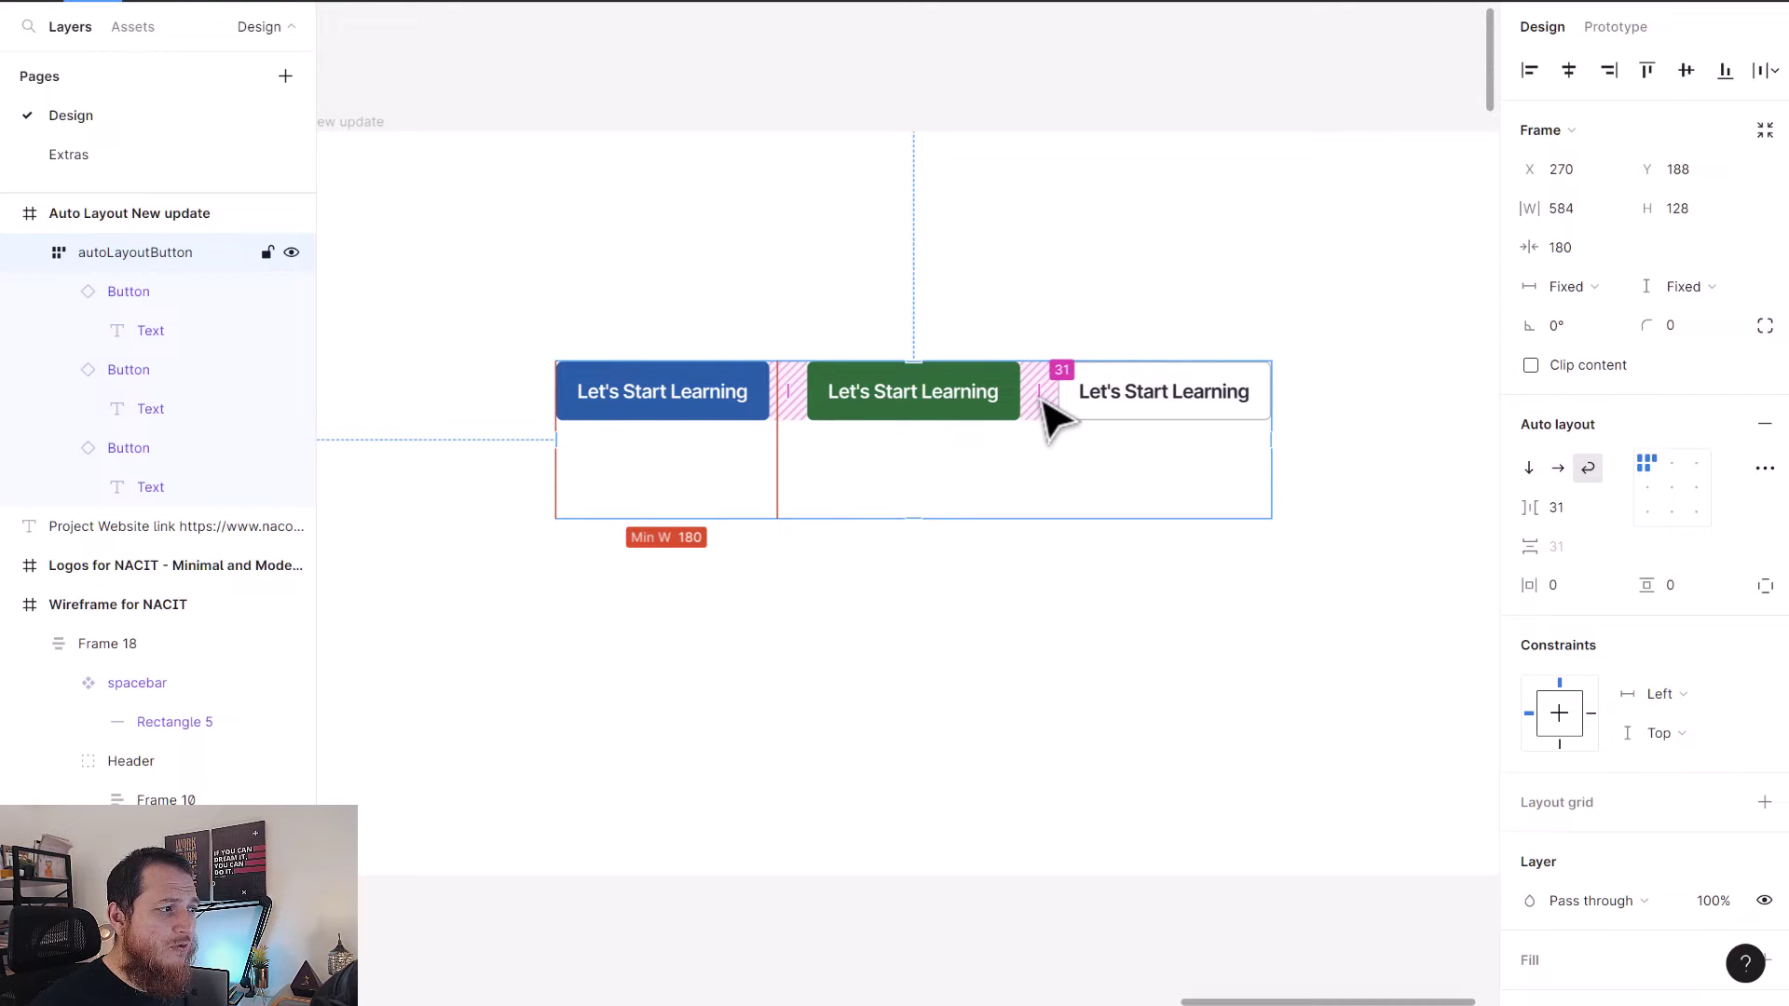
left_click(1574, 249)
type("2")
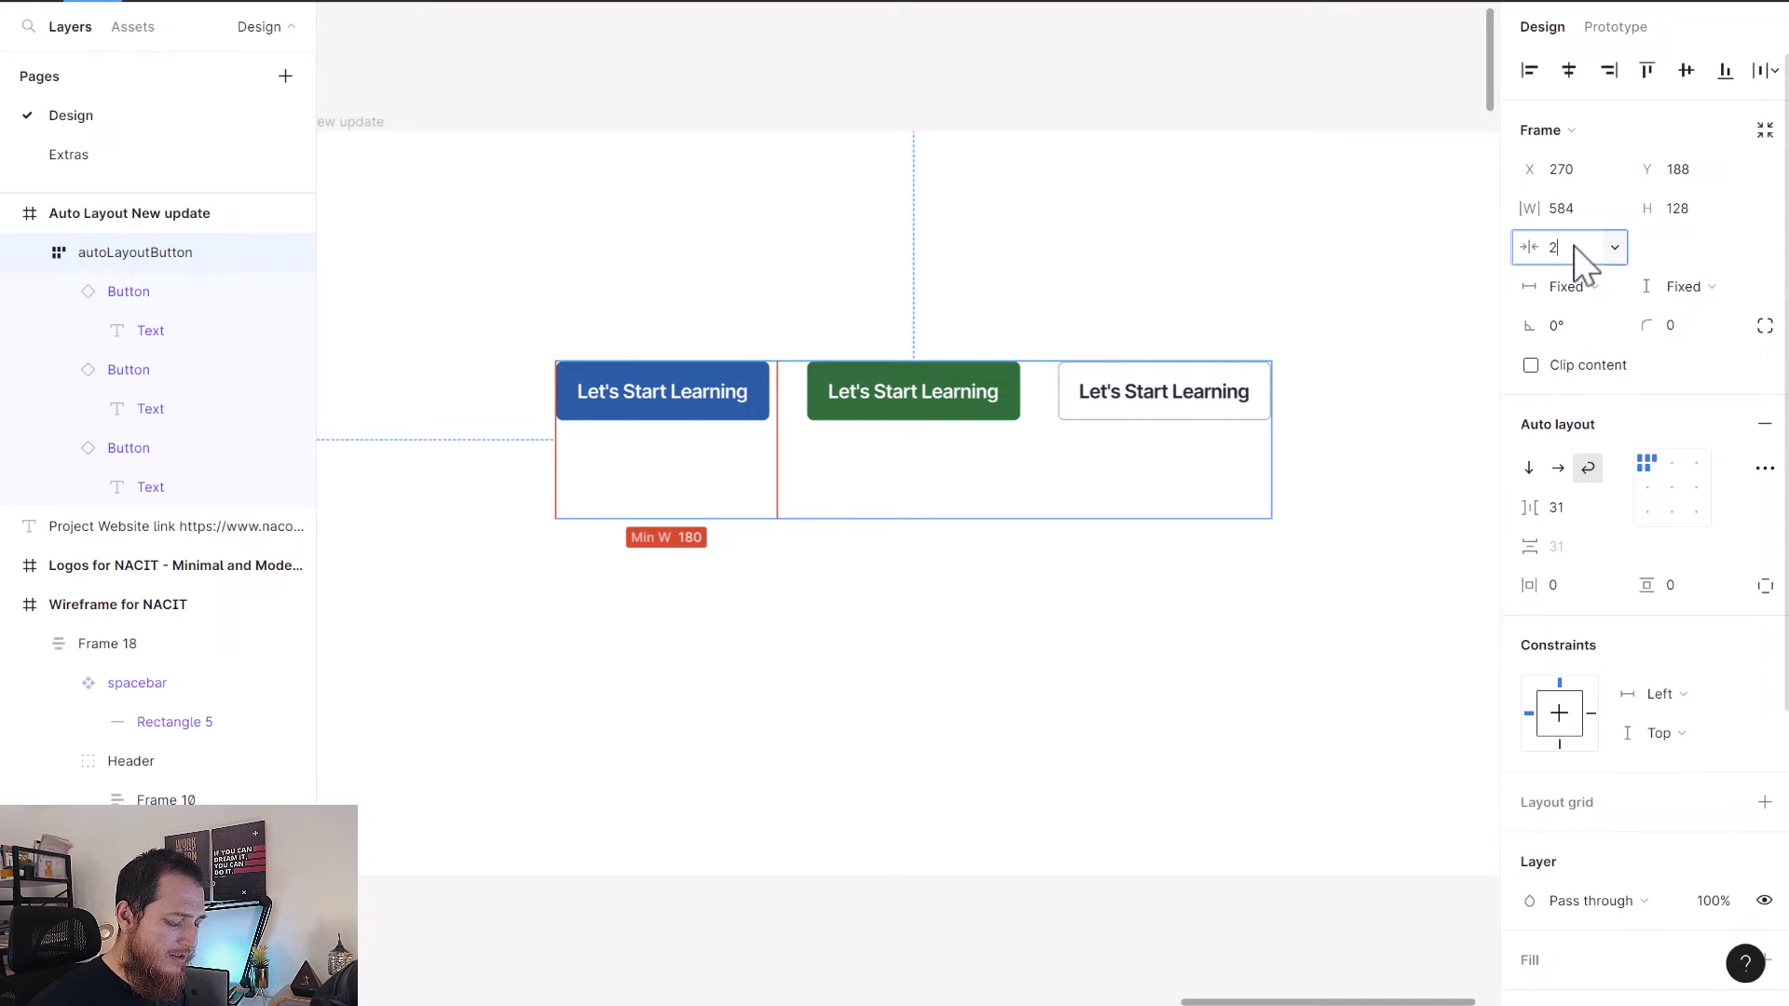
key("Return")
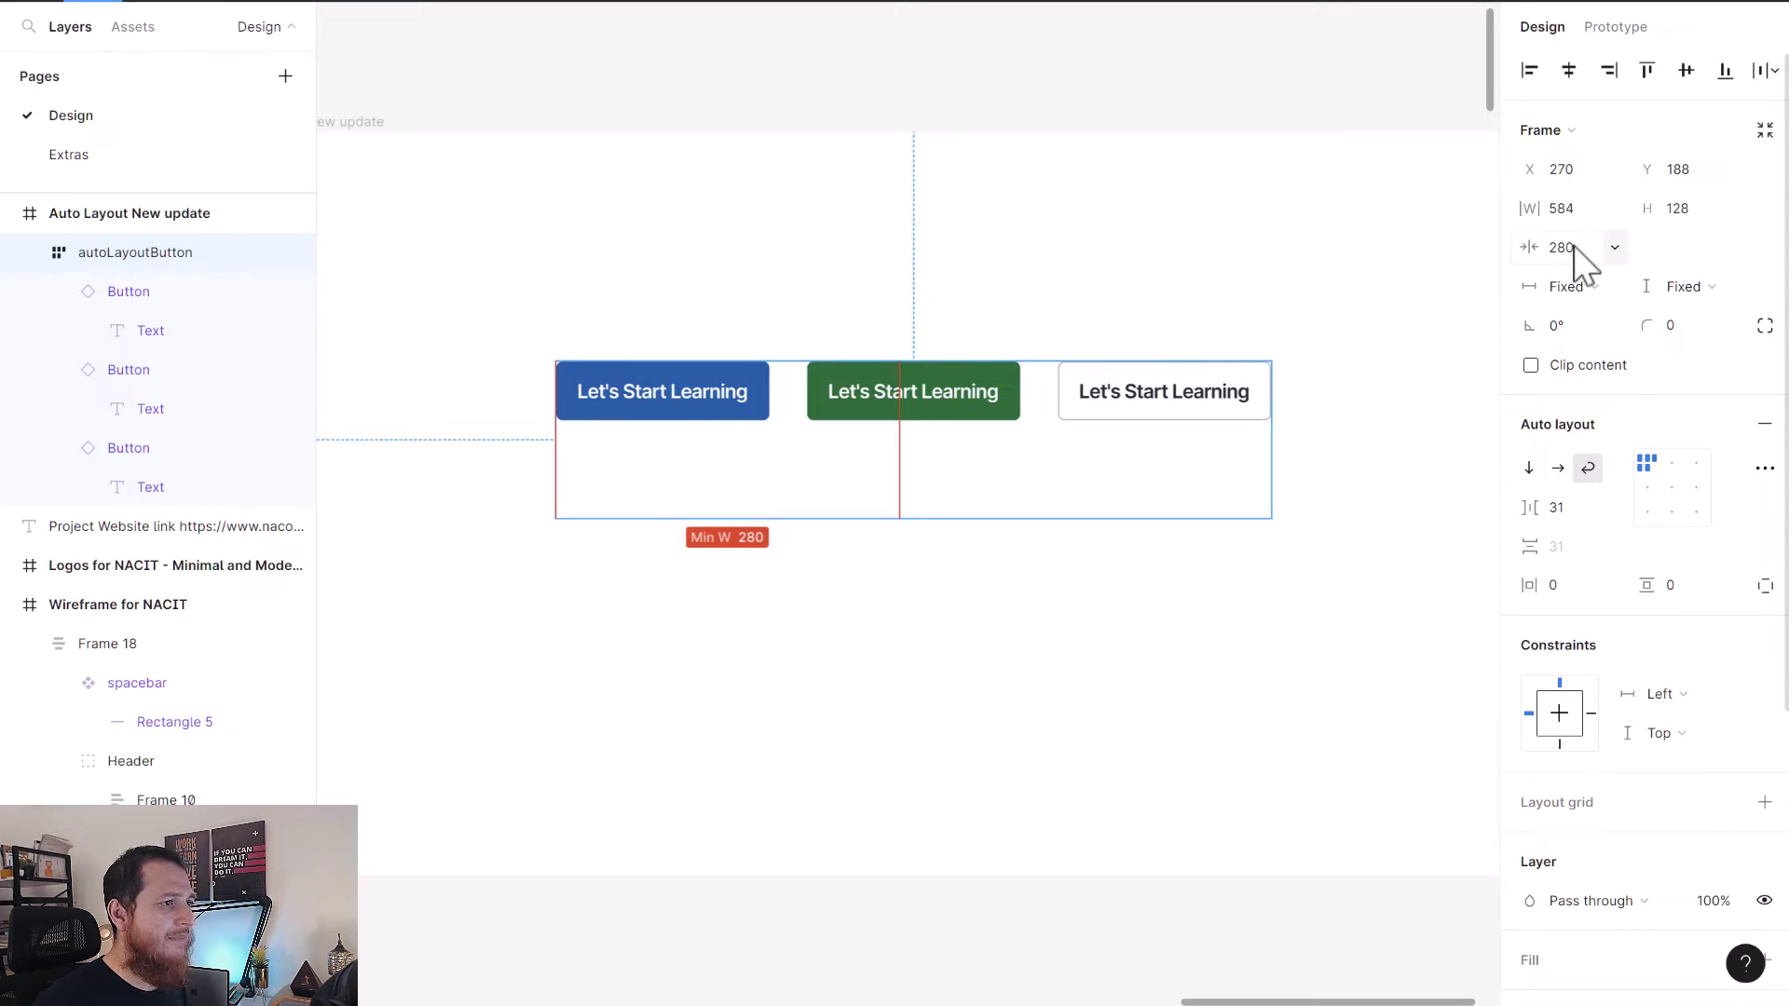
left_click(1574, 249)
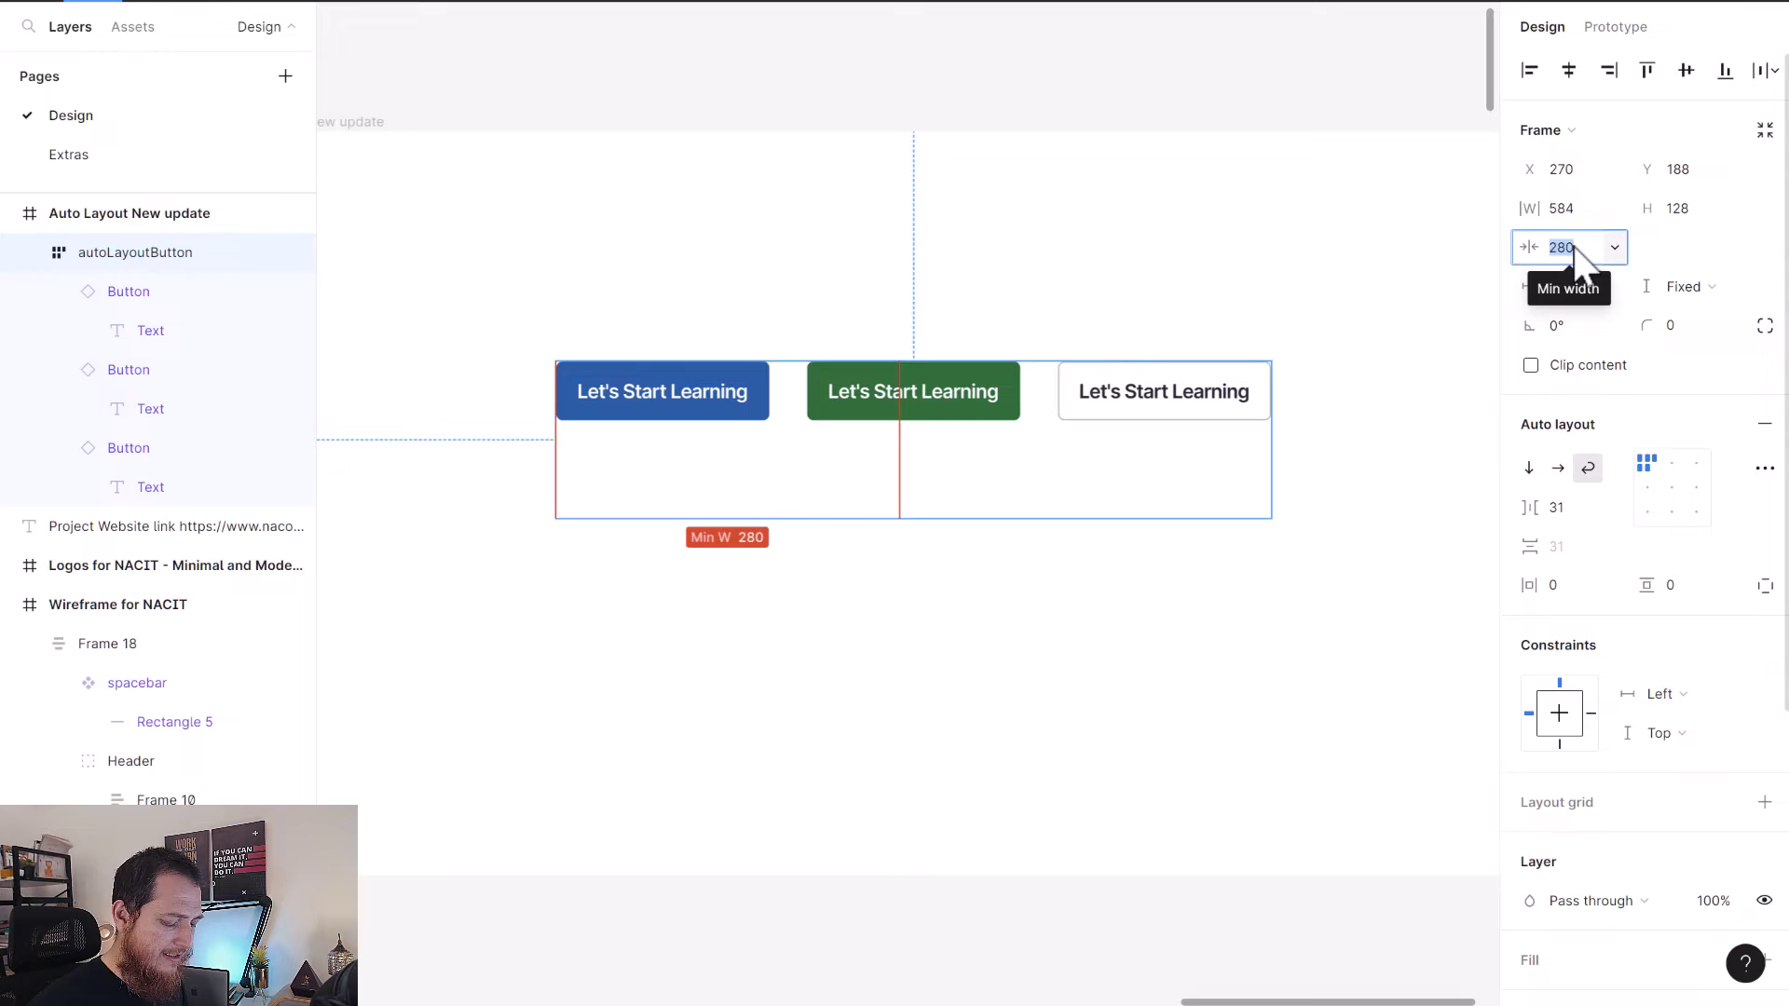
type("320")
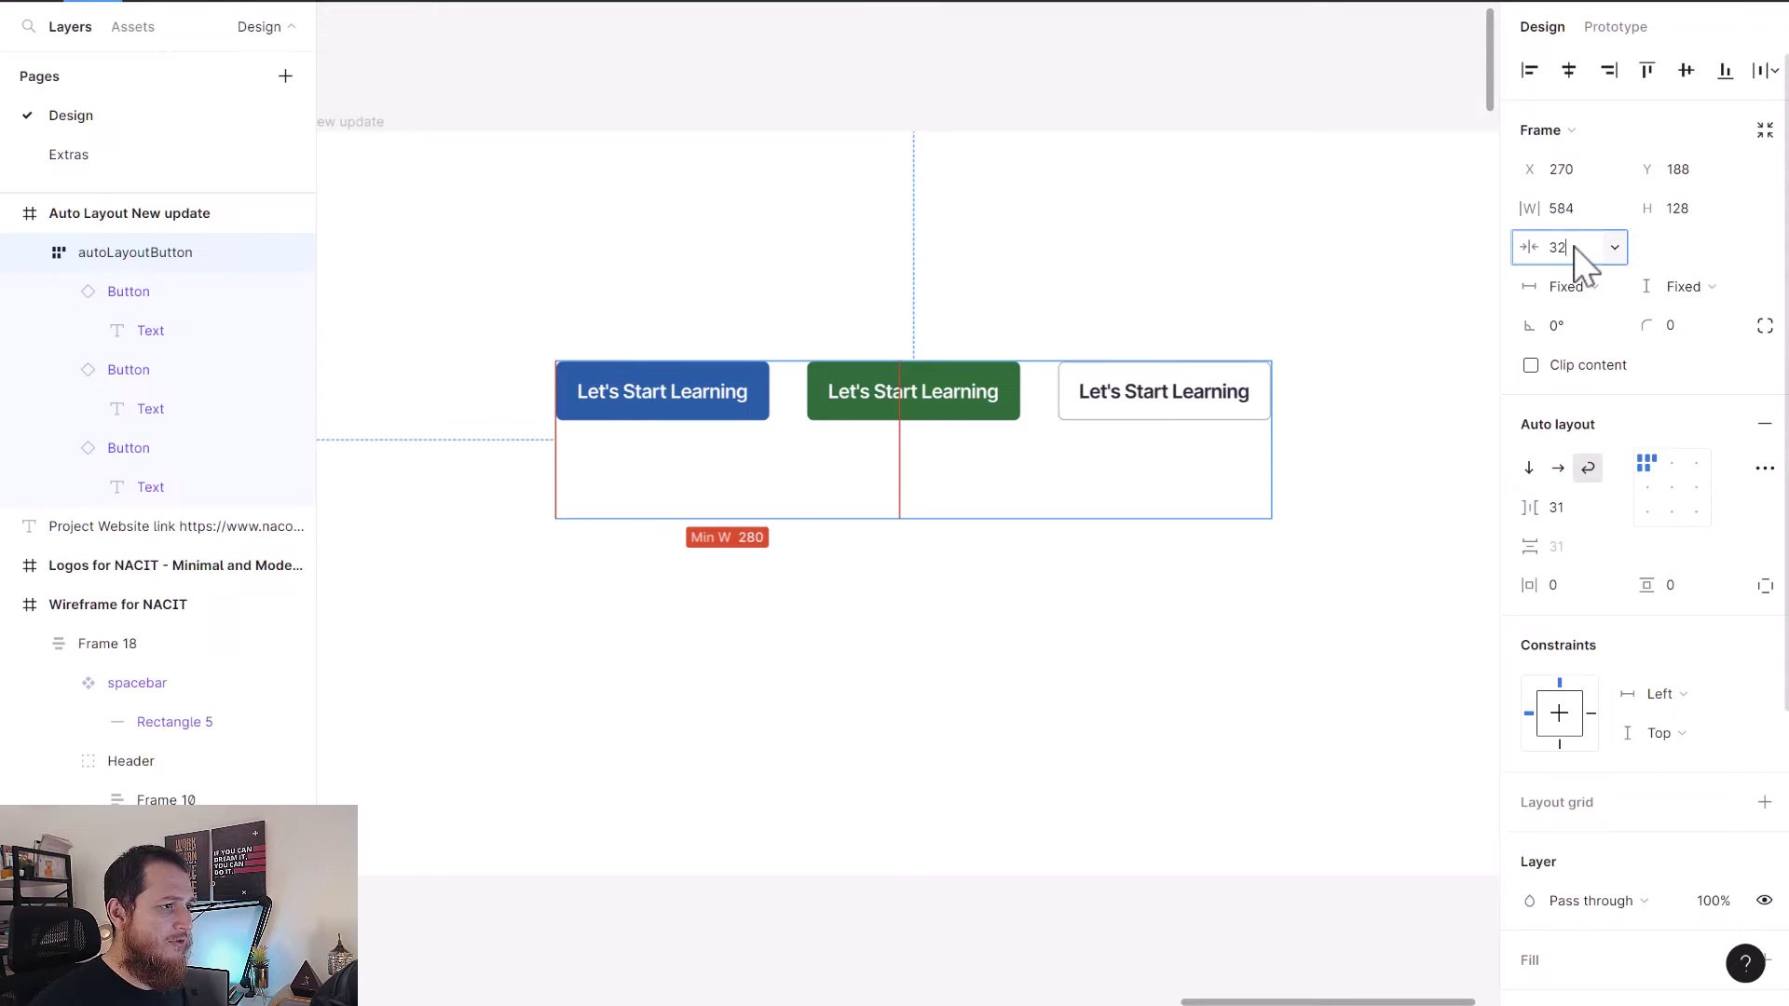
key("Return")
left_click(1601, 248)
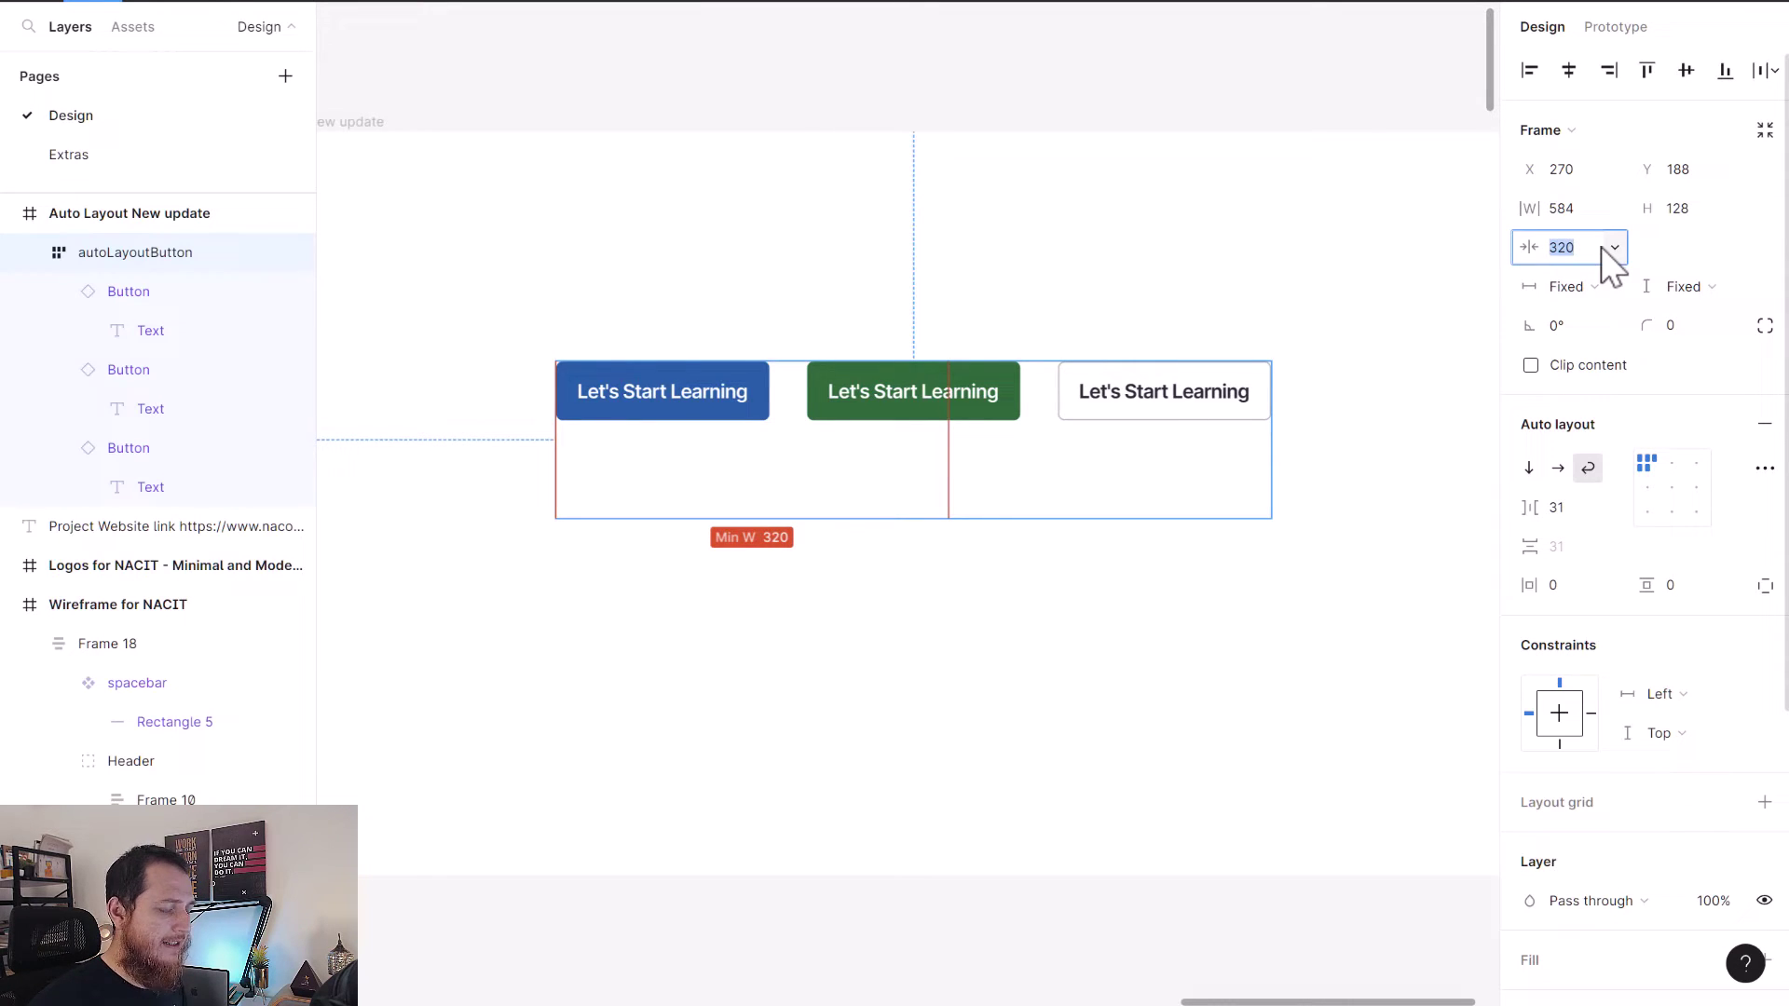
type("400")
key("Return")
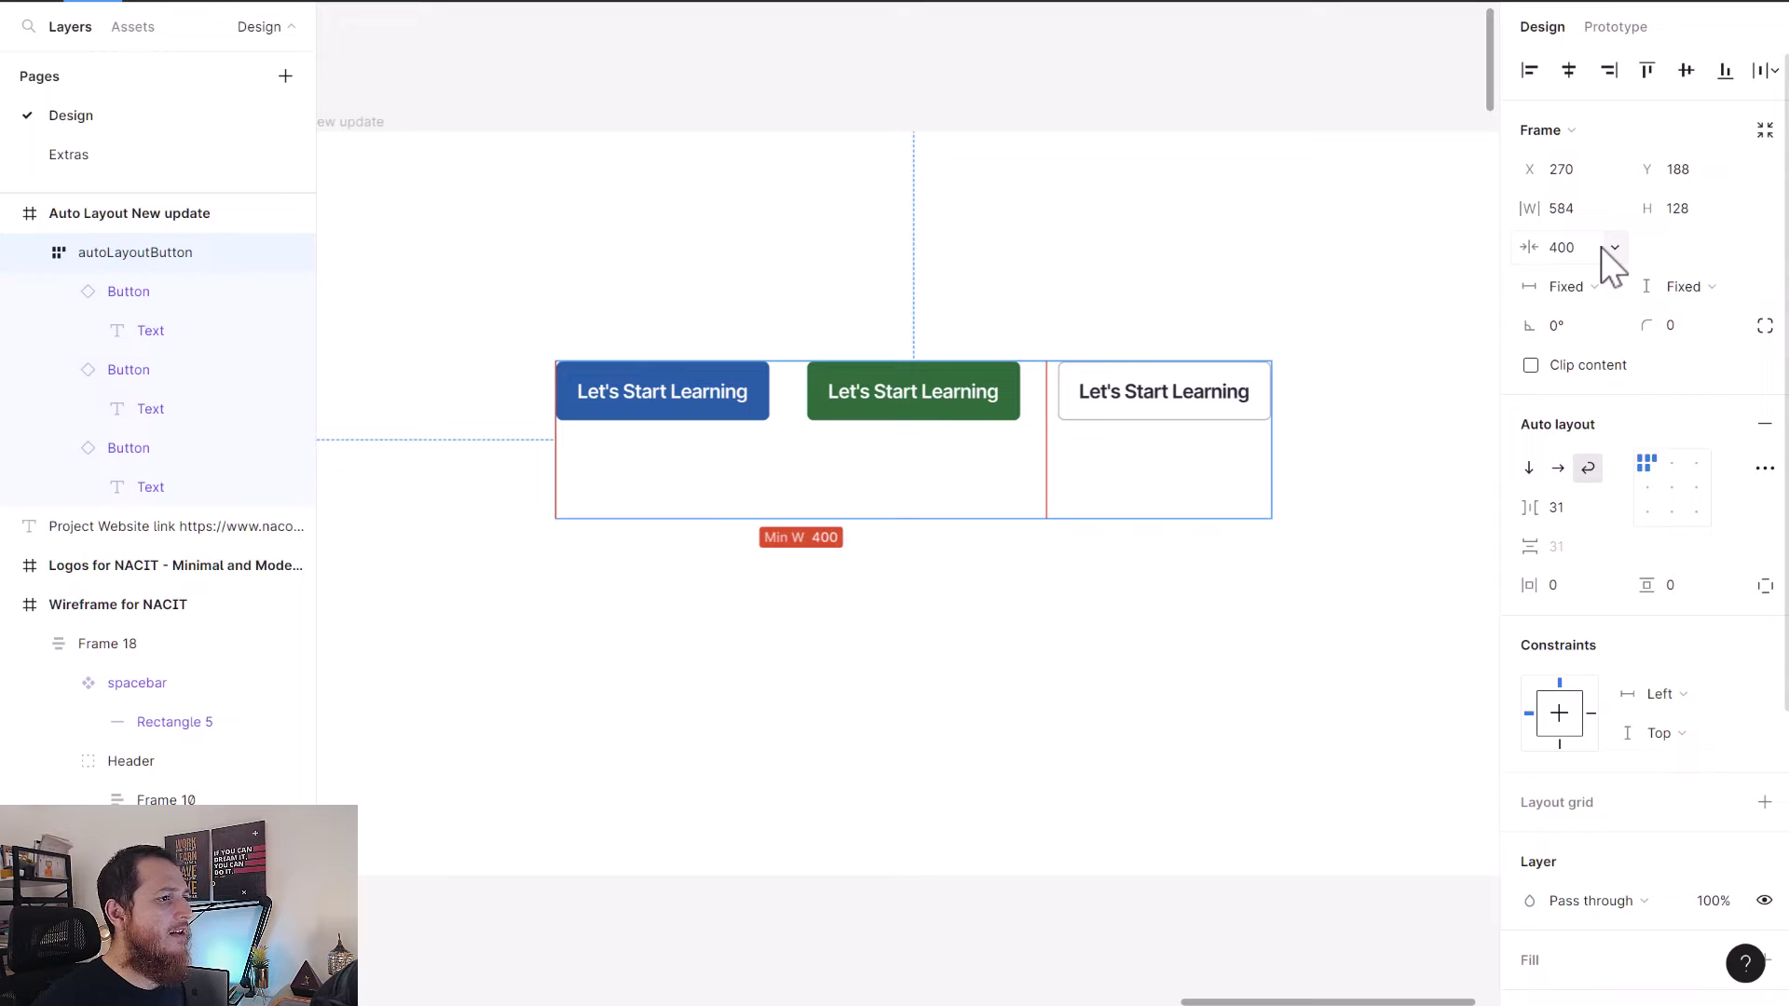
left_click(1578, 246)
type("390")
key("Return")
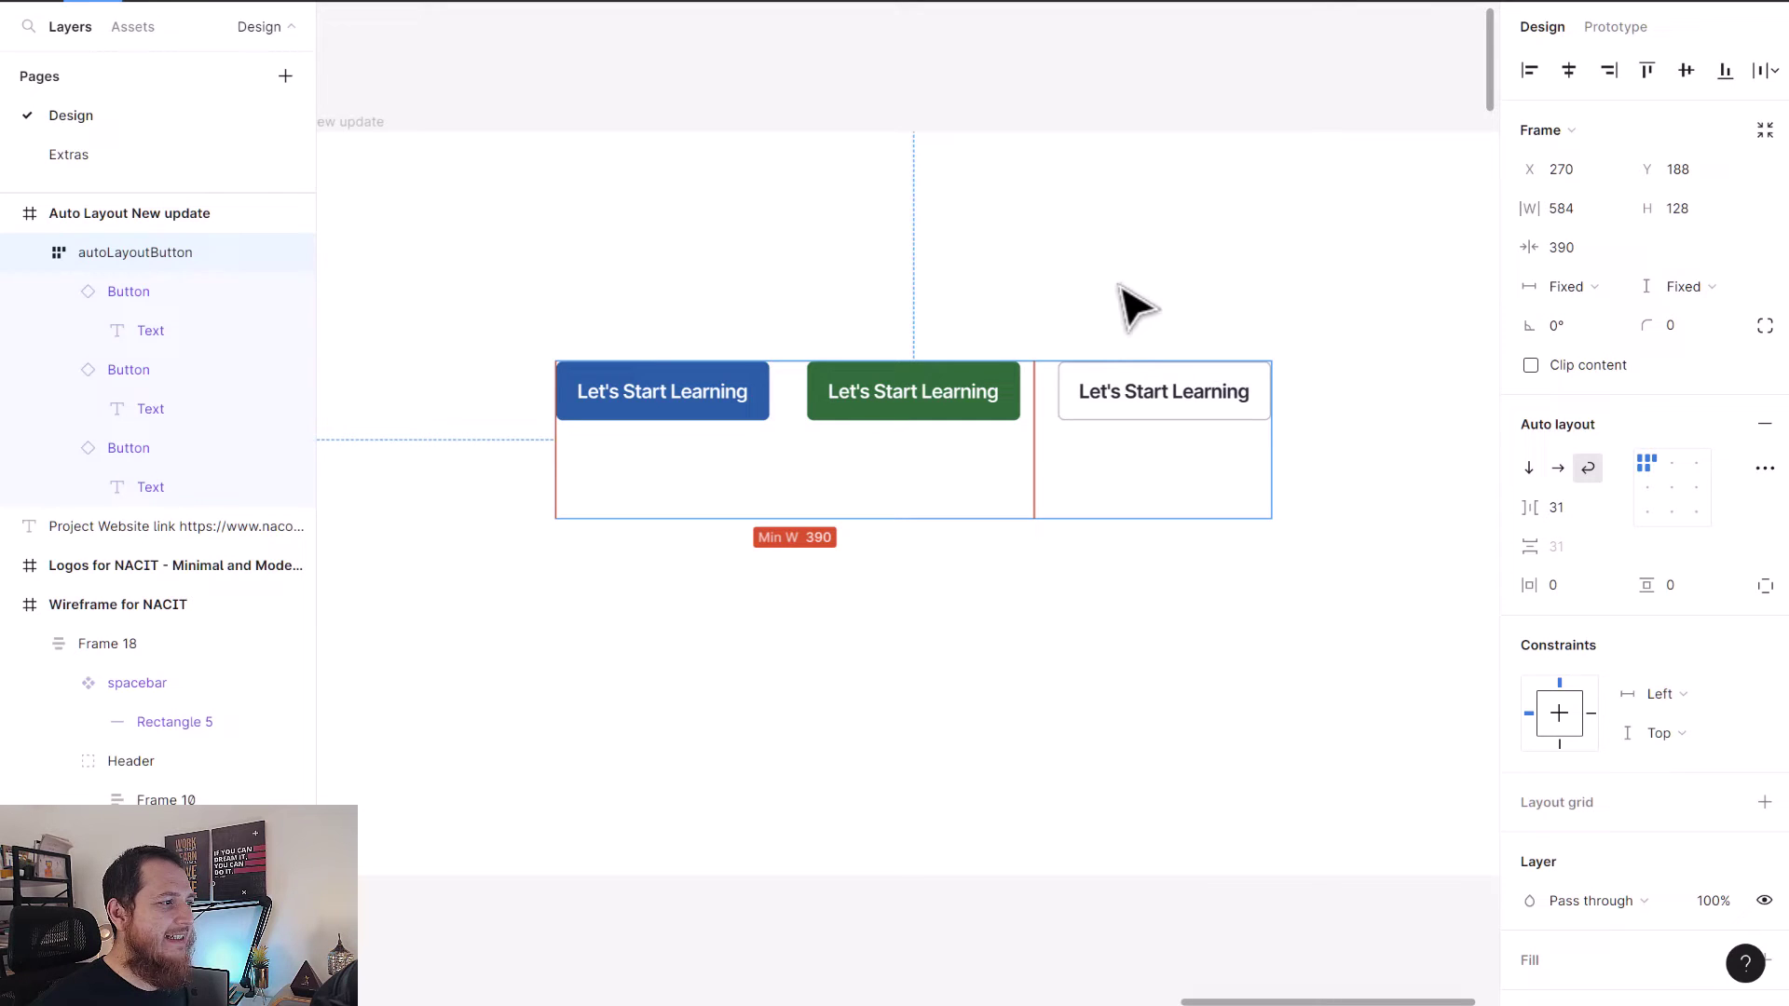
left_click(791, 351)
left_click(736, 396)
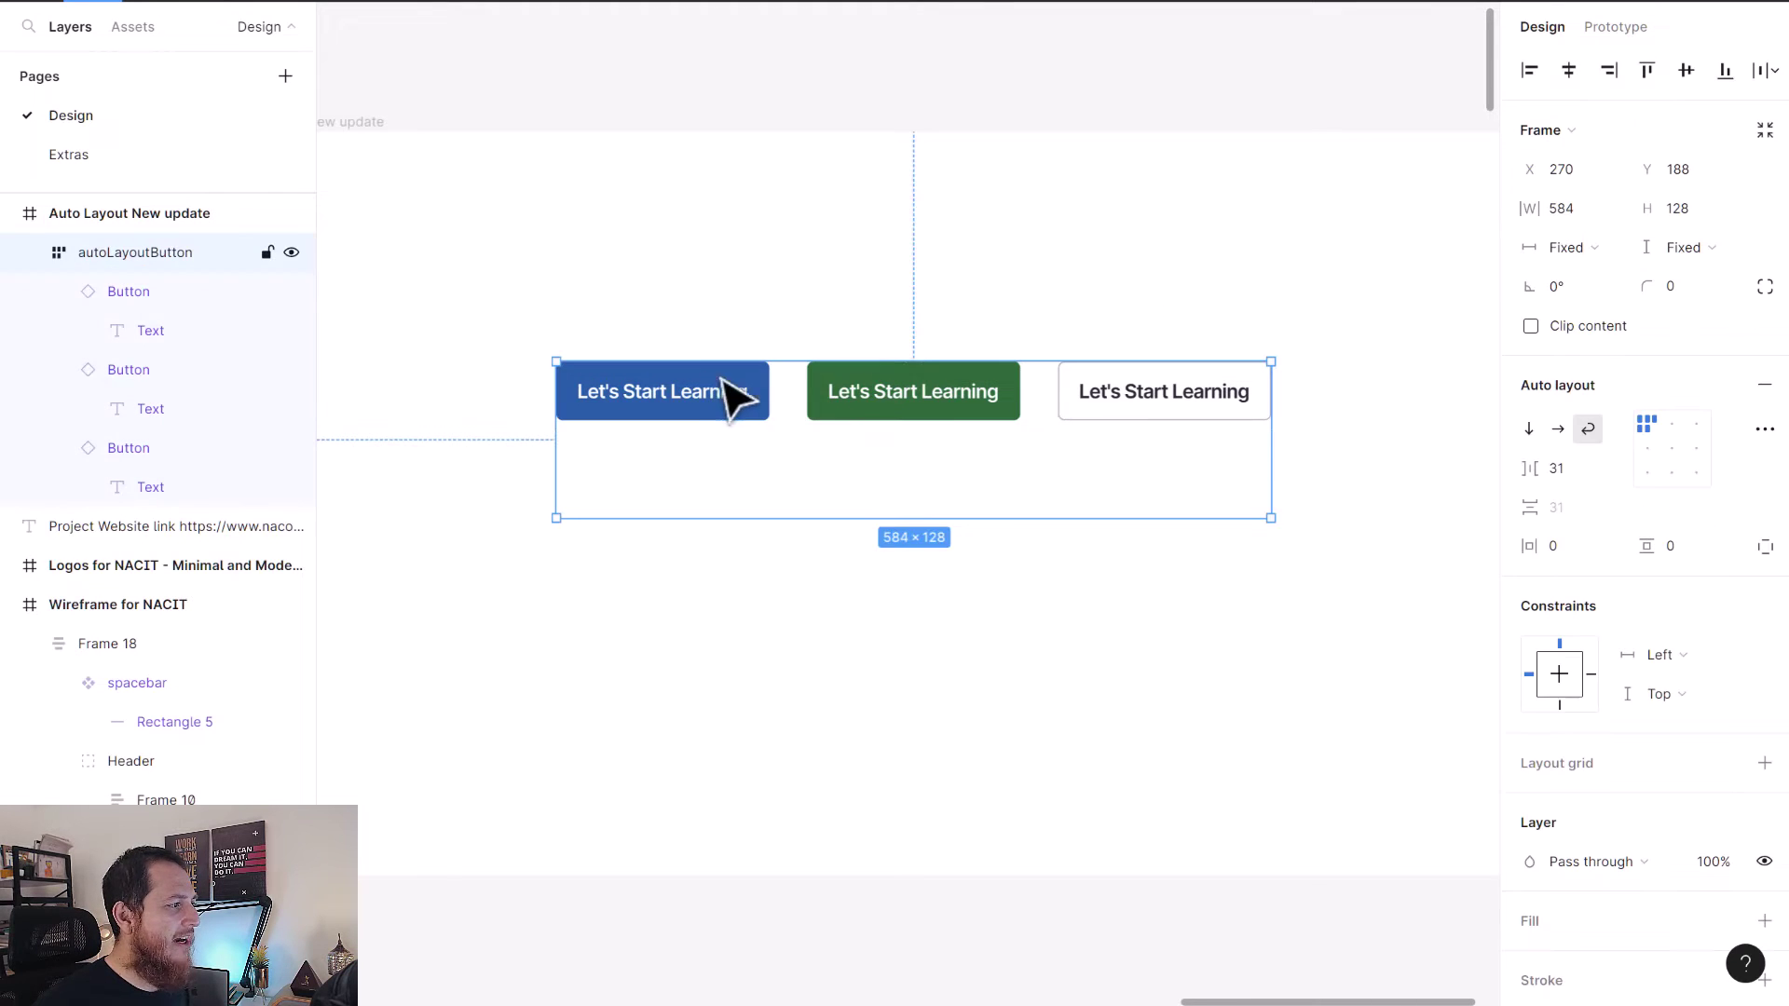
mouse_move(1271, 429)
left_mouse_down()
mouse_move(991, 435)
mouse_move(1006, 451)
left_mouse_up()
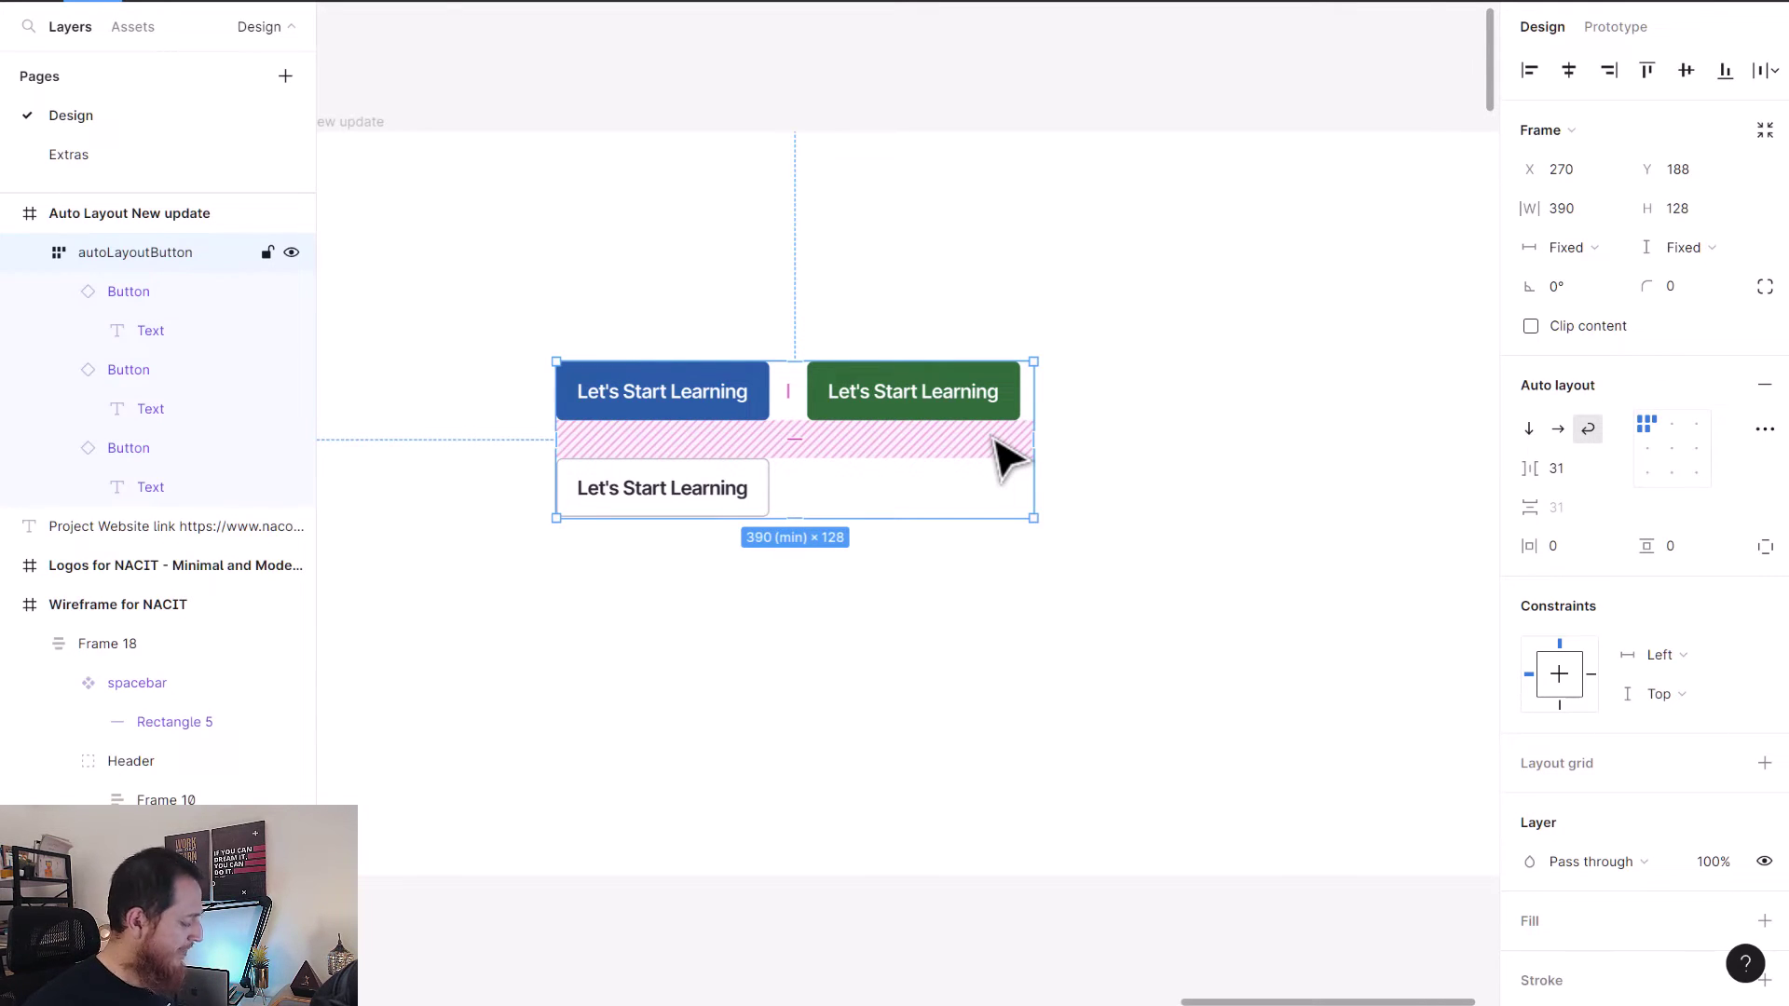
key("ctrl+z")
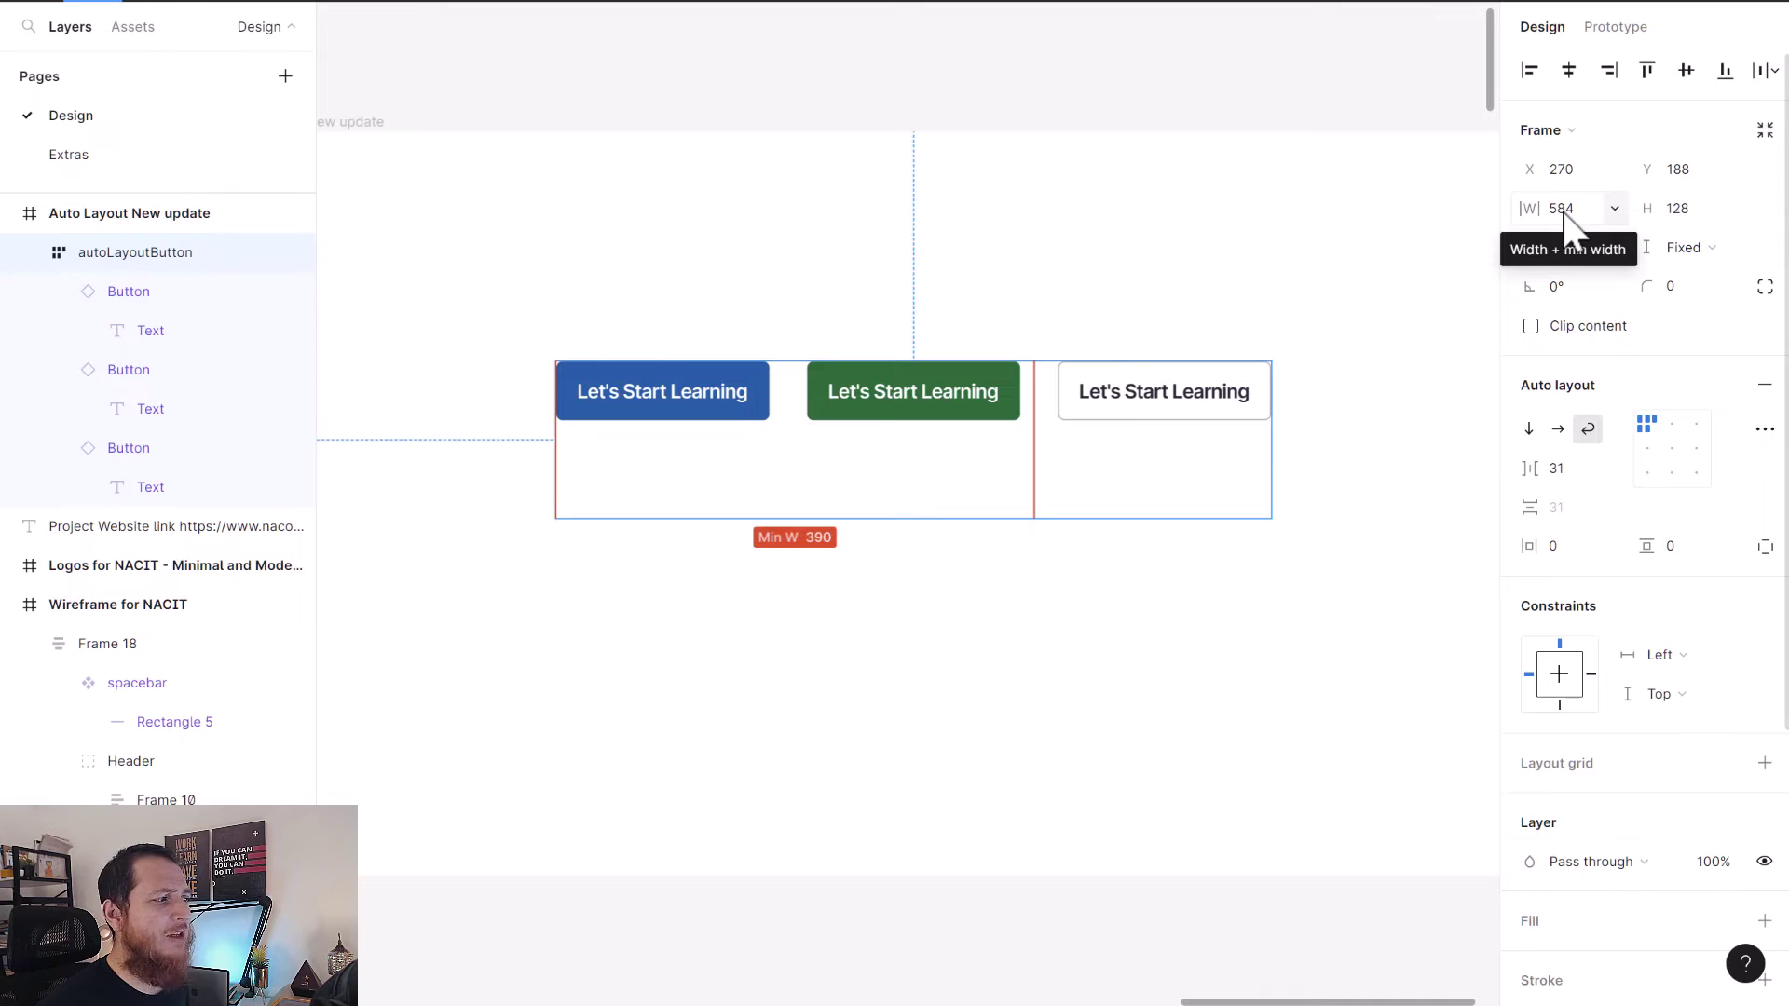
Add a maximum width of 600 to the autoLayoutButton frame.
left_click(1615, 209)
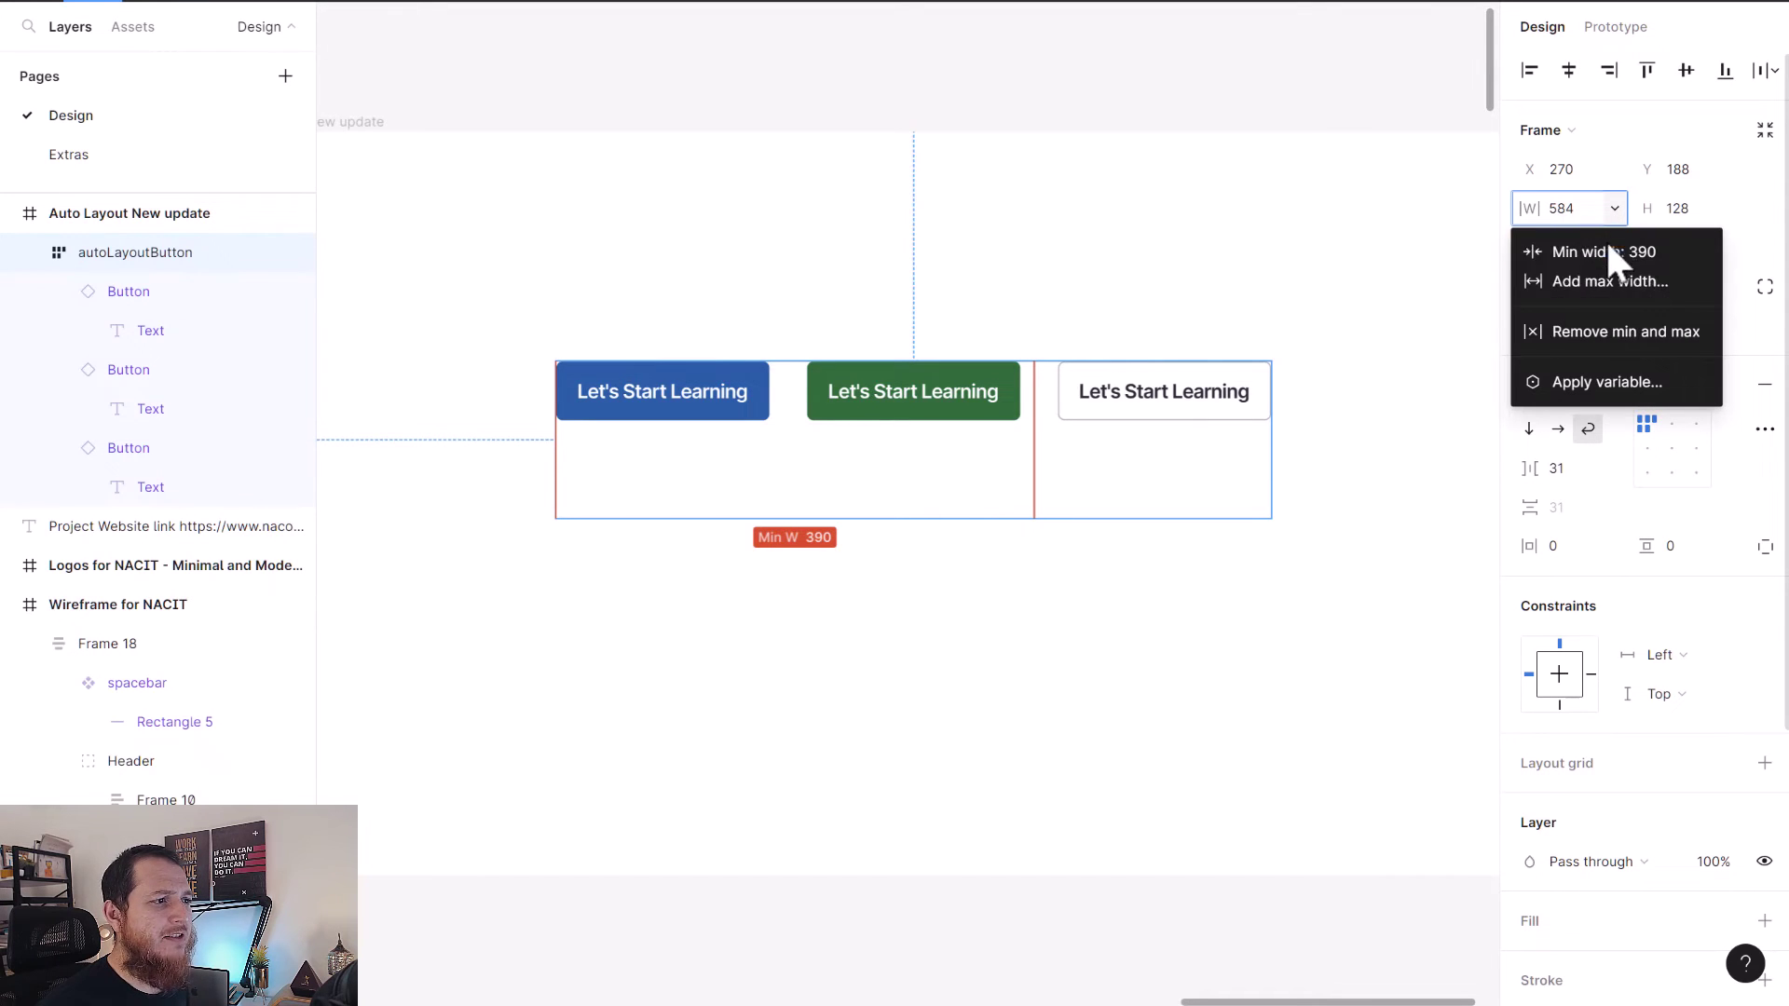
left_click(1608, 283)
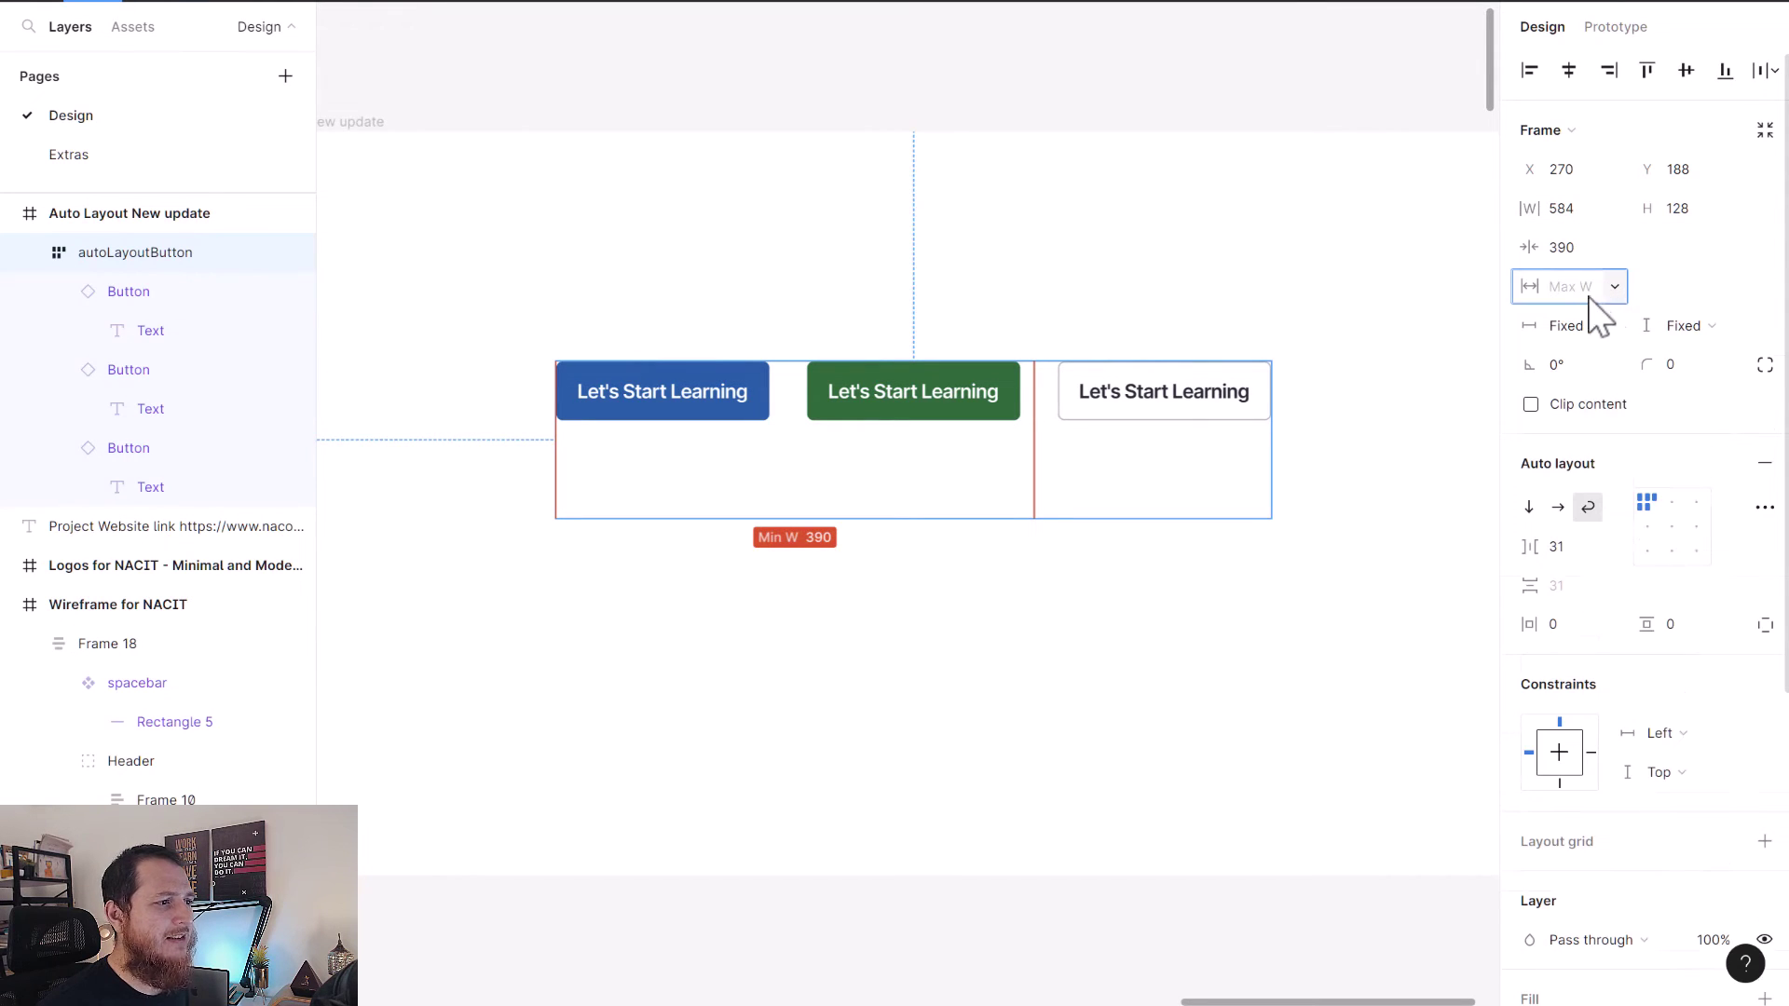
type("600")
key("Return")
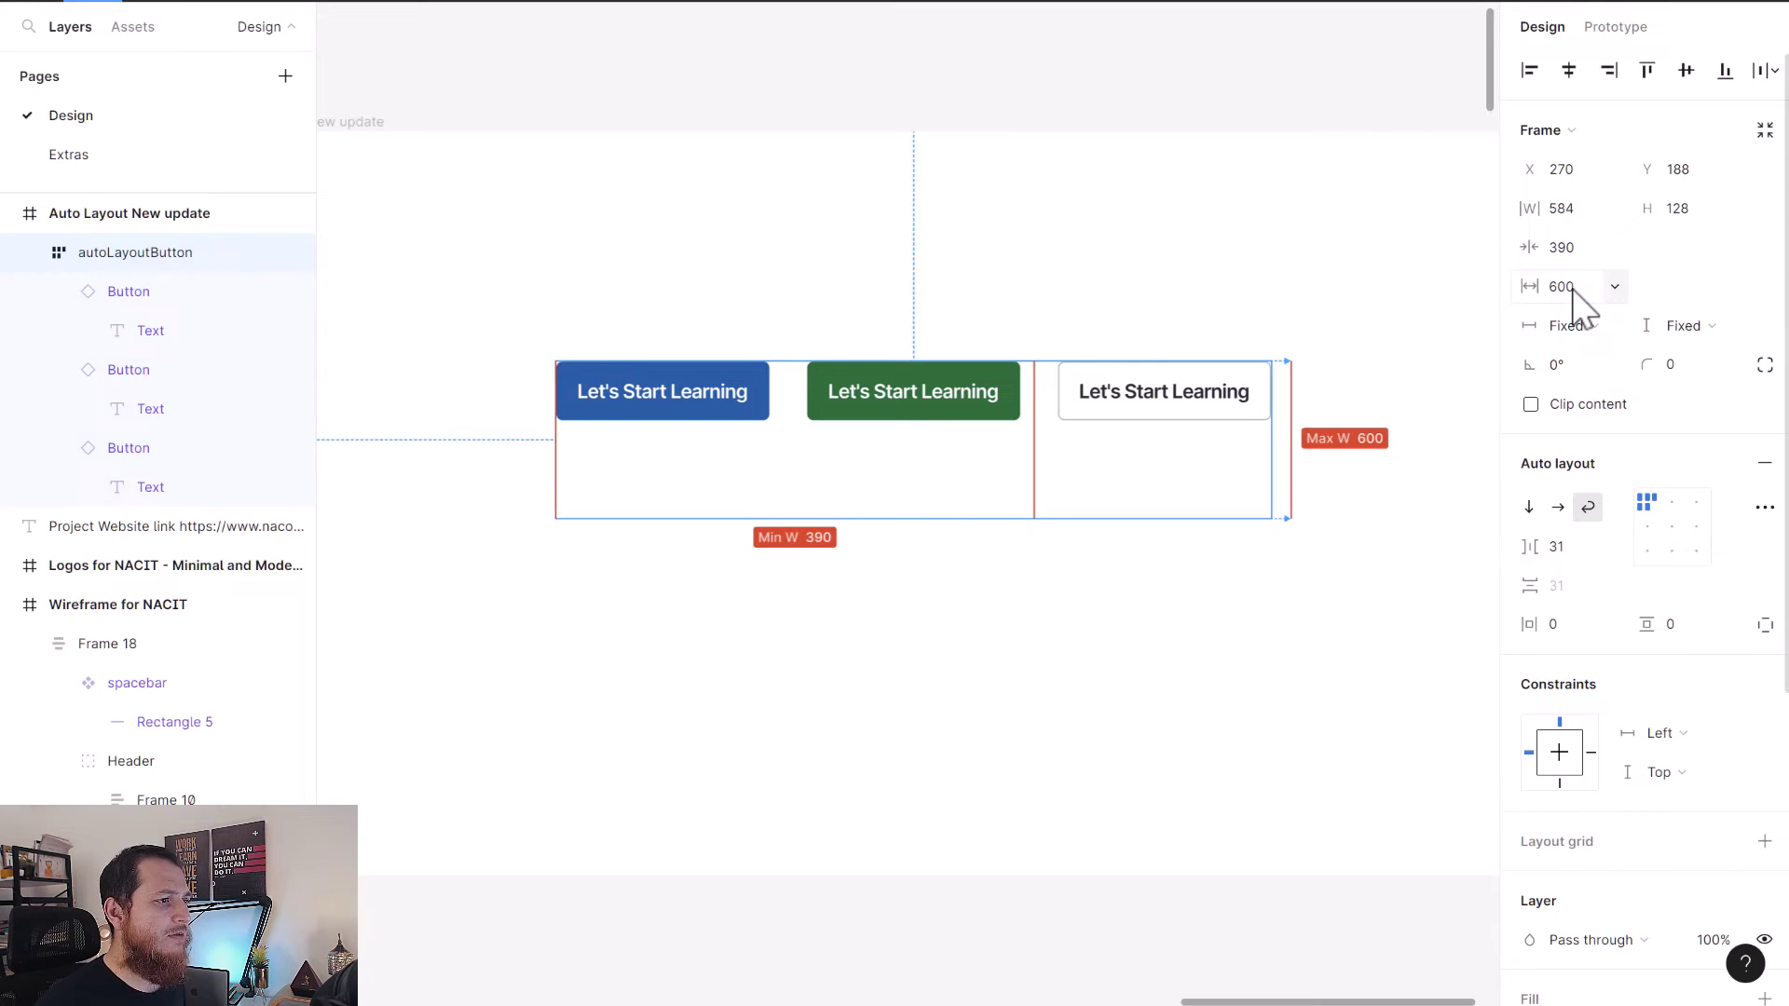
Drag autoLayoutButton's right edge to test its 390–600 width limits.
left_click(1109, 659)
left_click(687, 447)
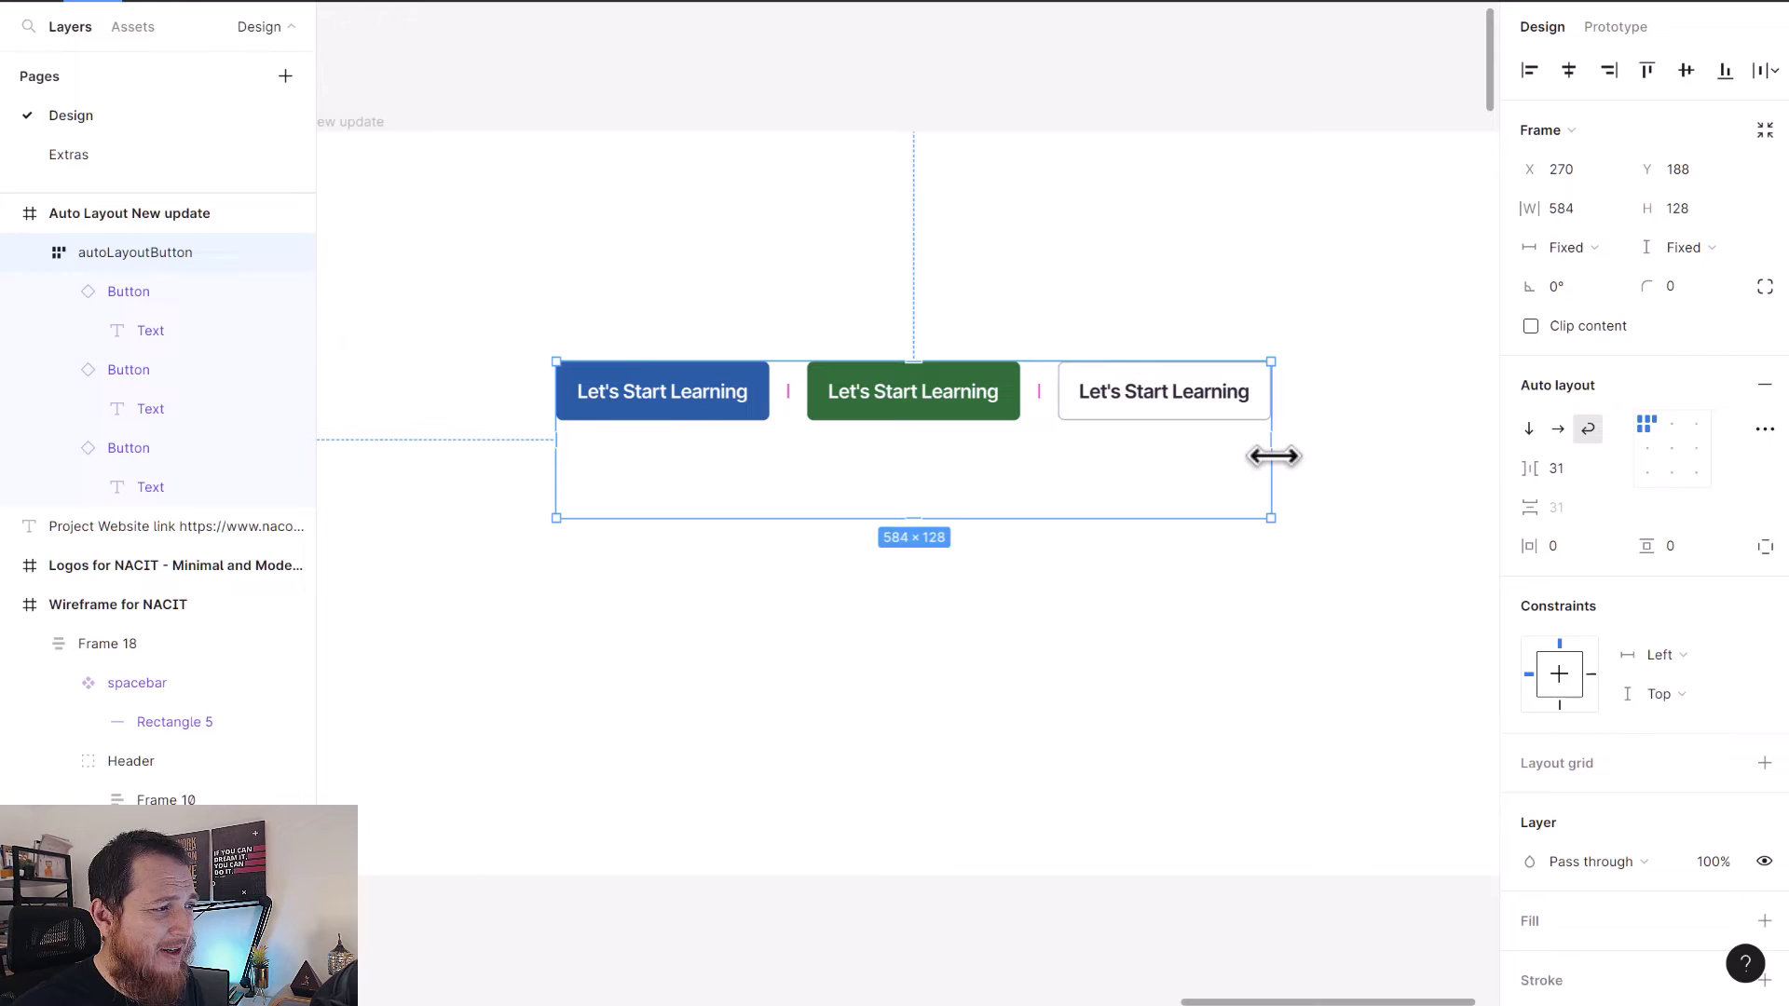
left_click_drag(1272, 455, 1475, 401)
scroll(967, 456, "left", 5)
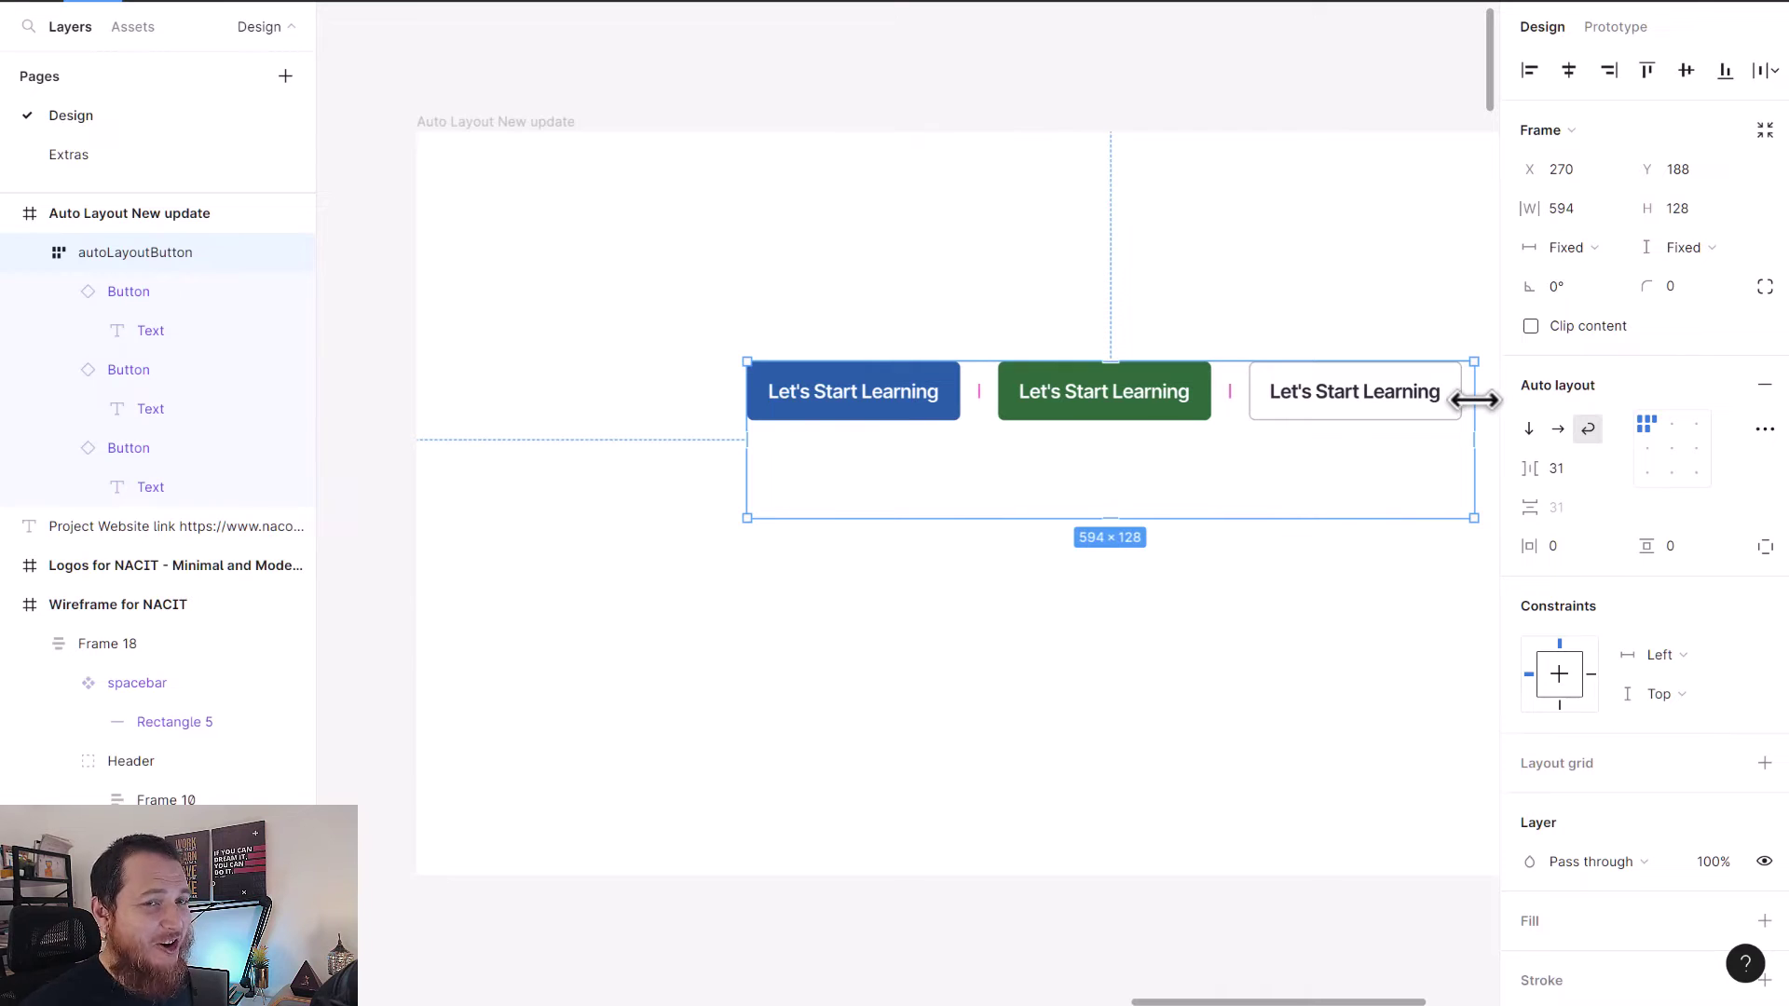
scroll(987, 651, "right", 5)
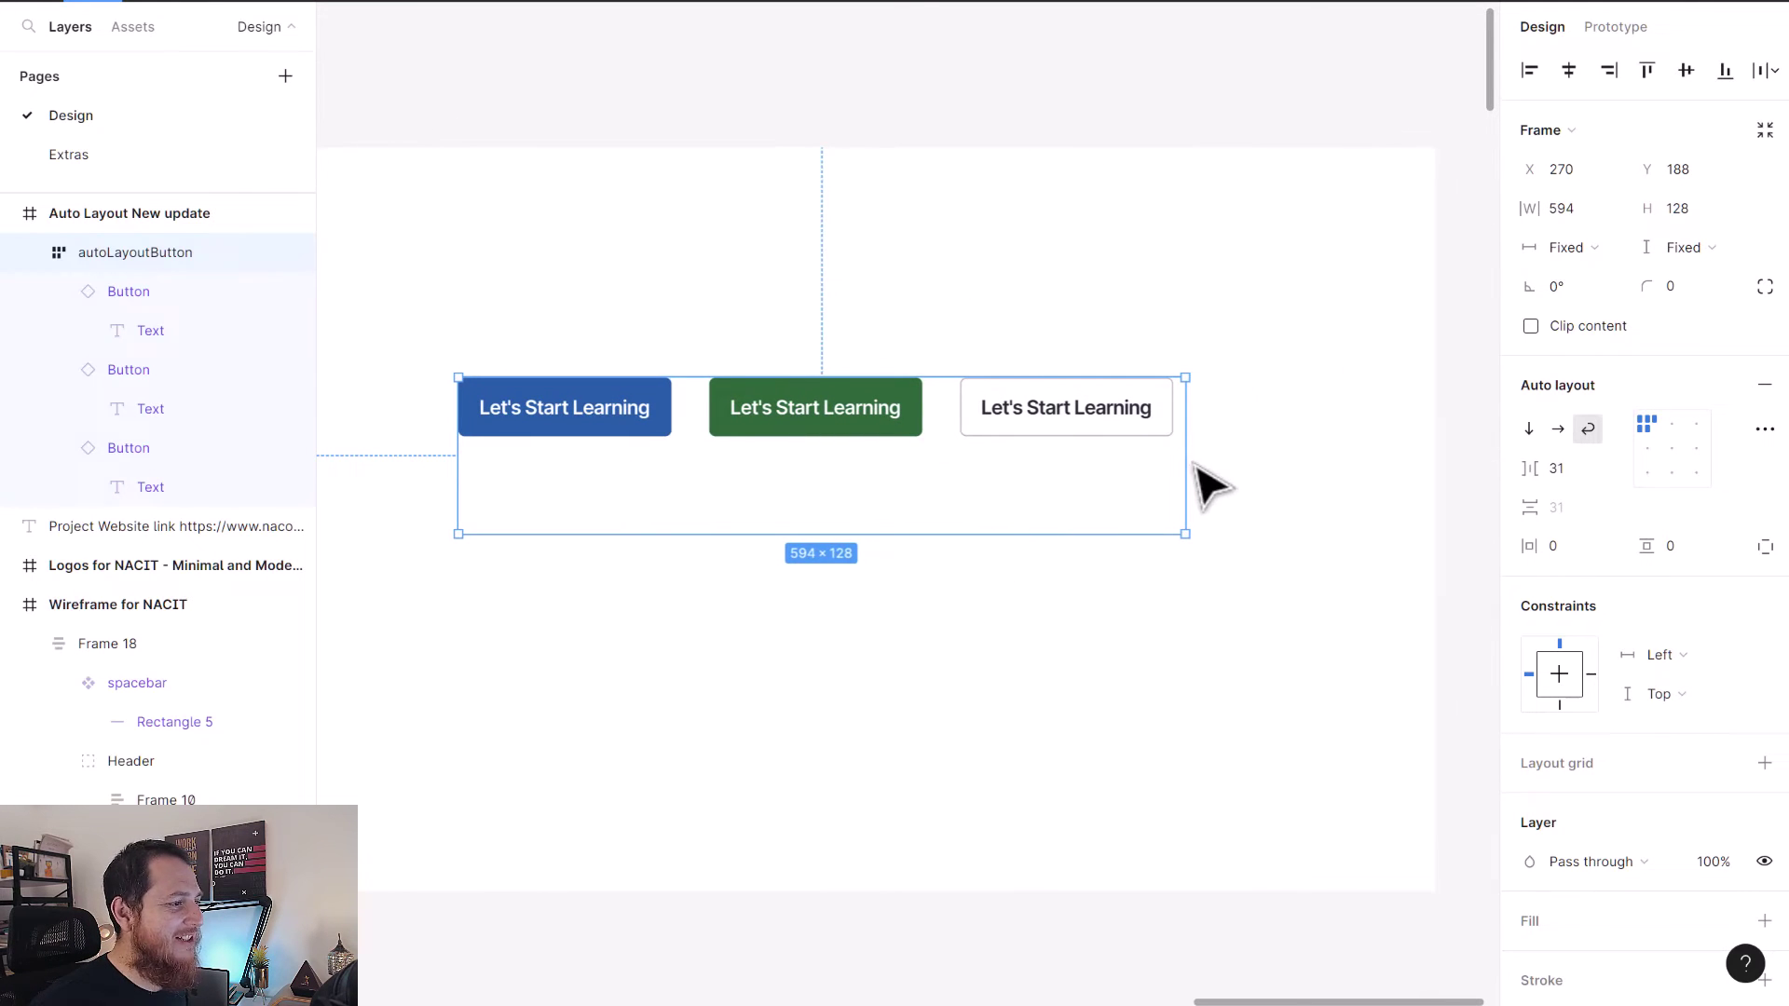
Paste the SkilledScore navigation bar into the Auto Layout New update frame near its top-left.
left_click_drag(1186, 466, 757, 506)
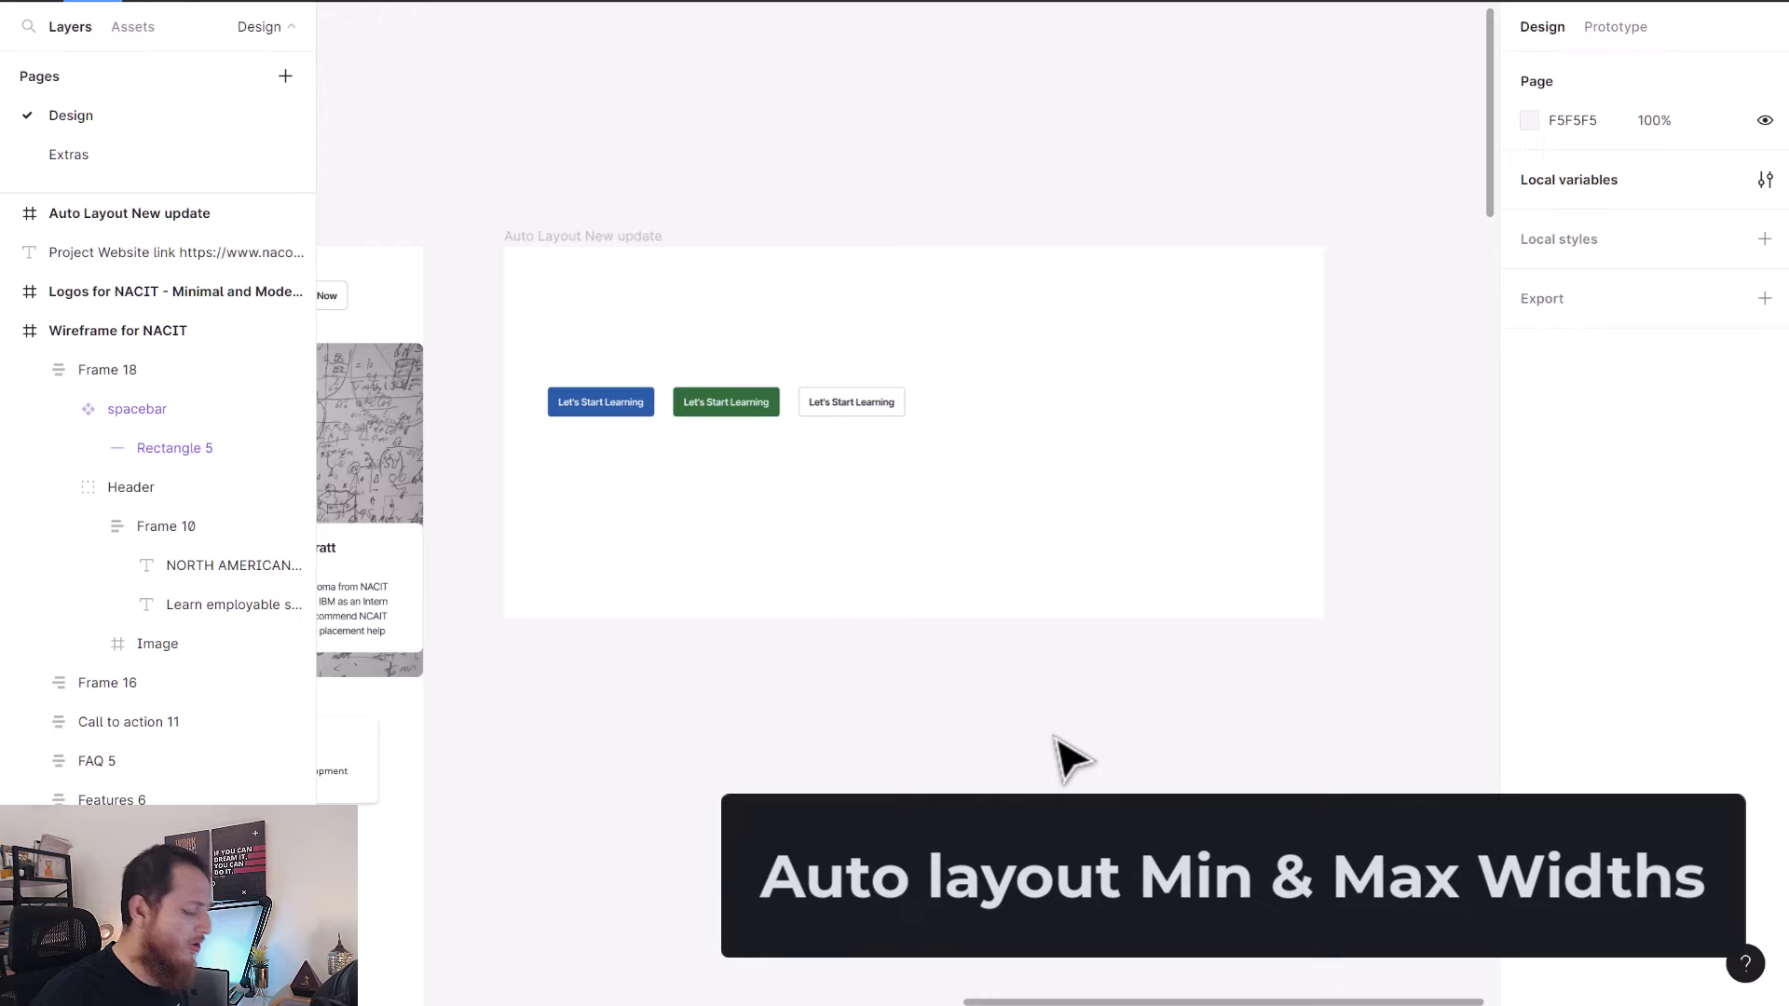
left_click(588, 235)
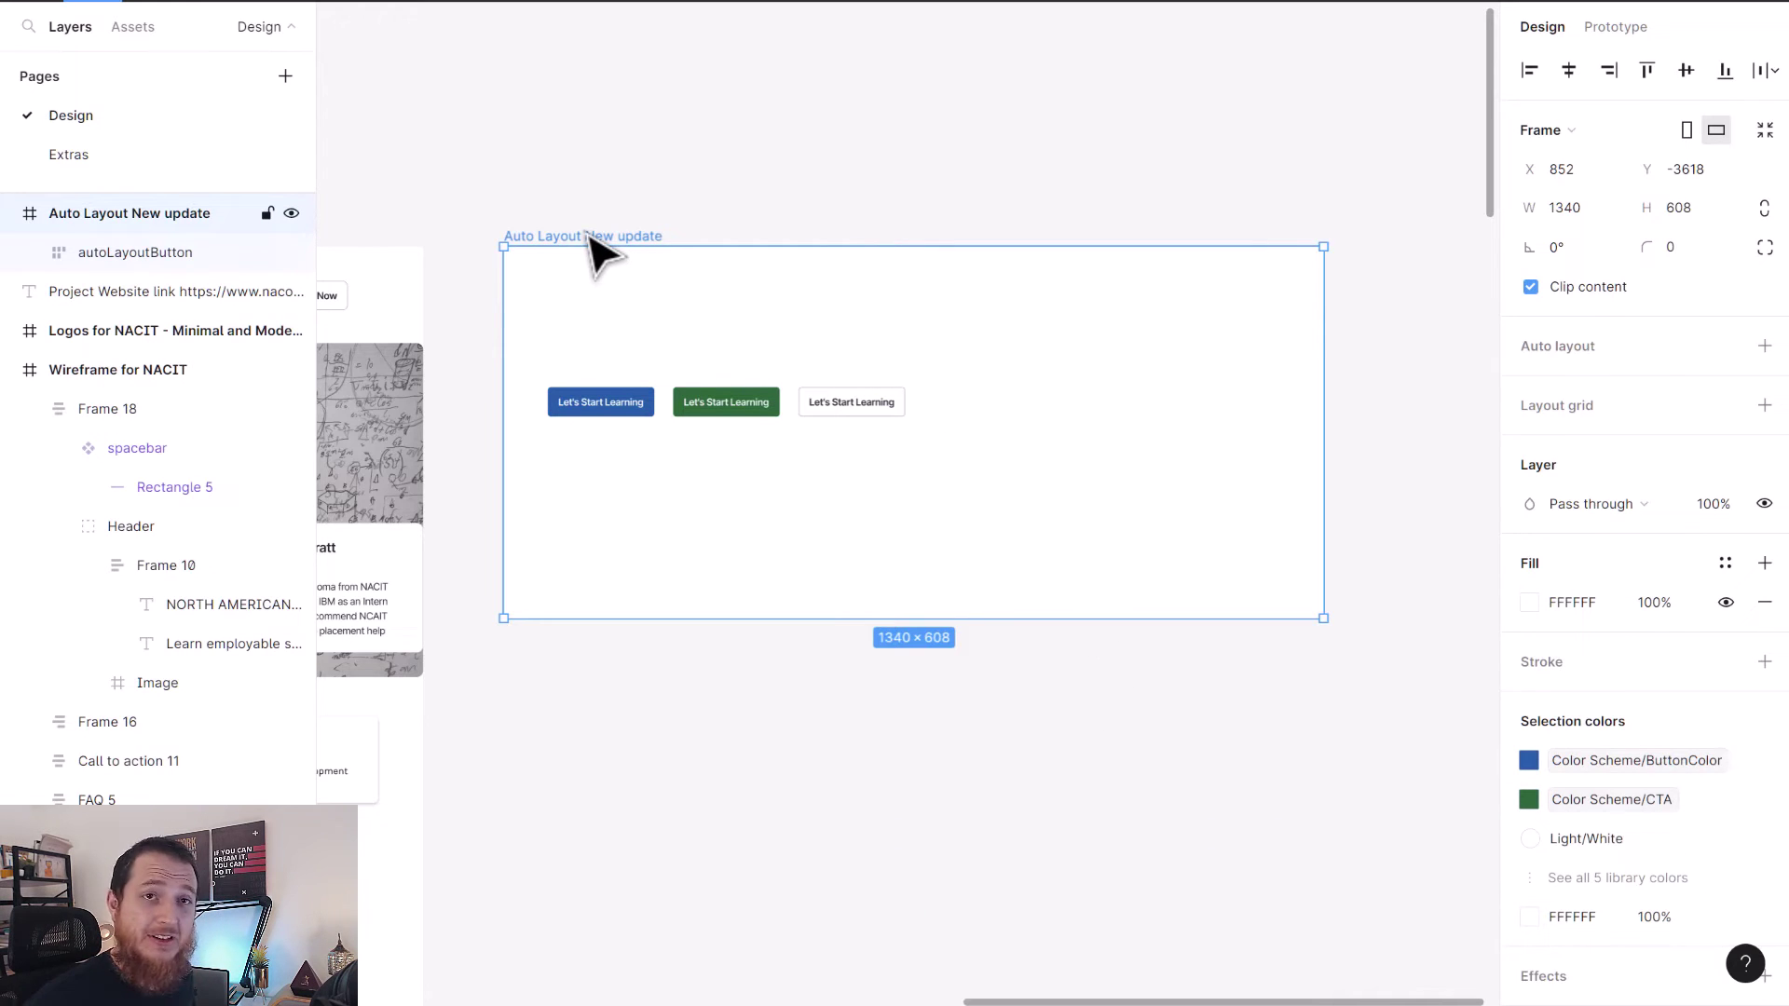
key("ctrl+v")
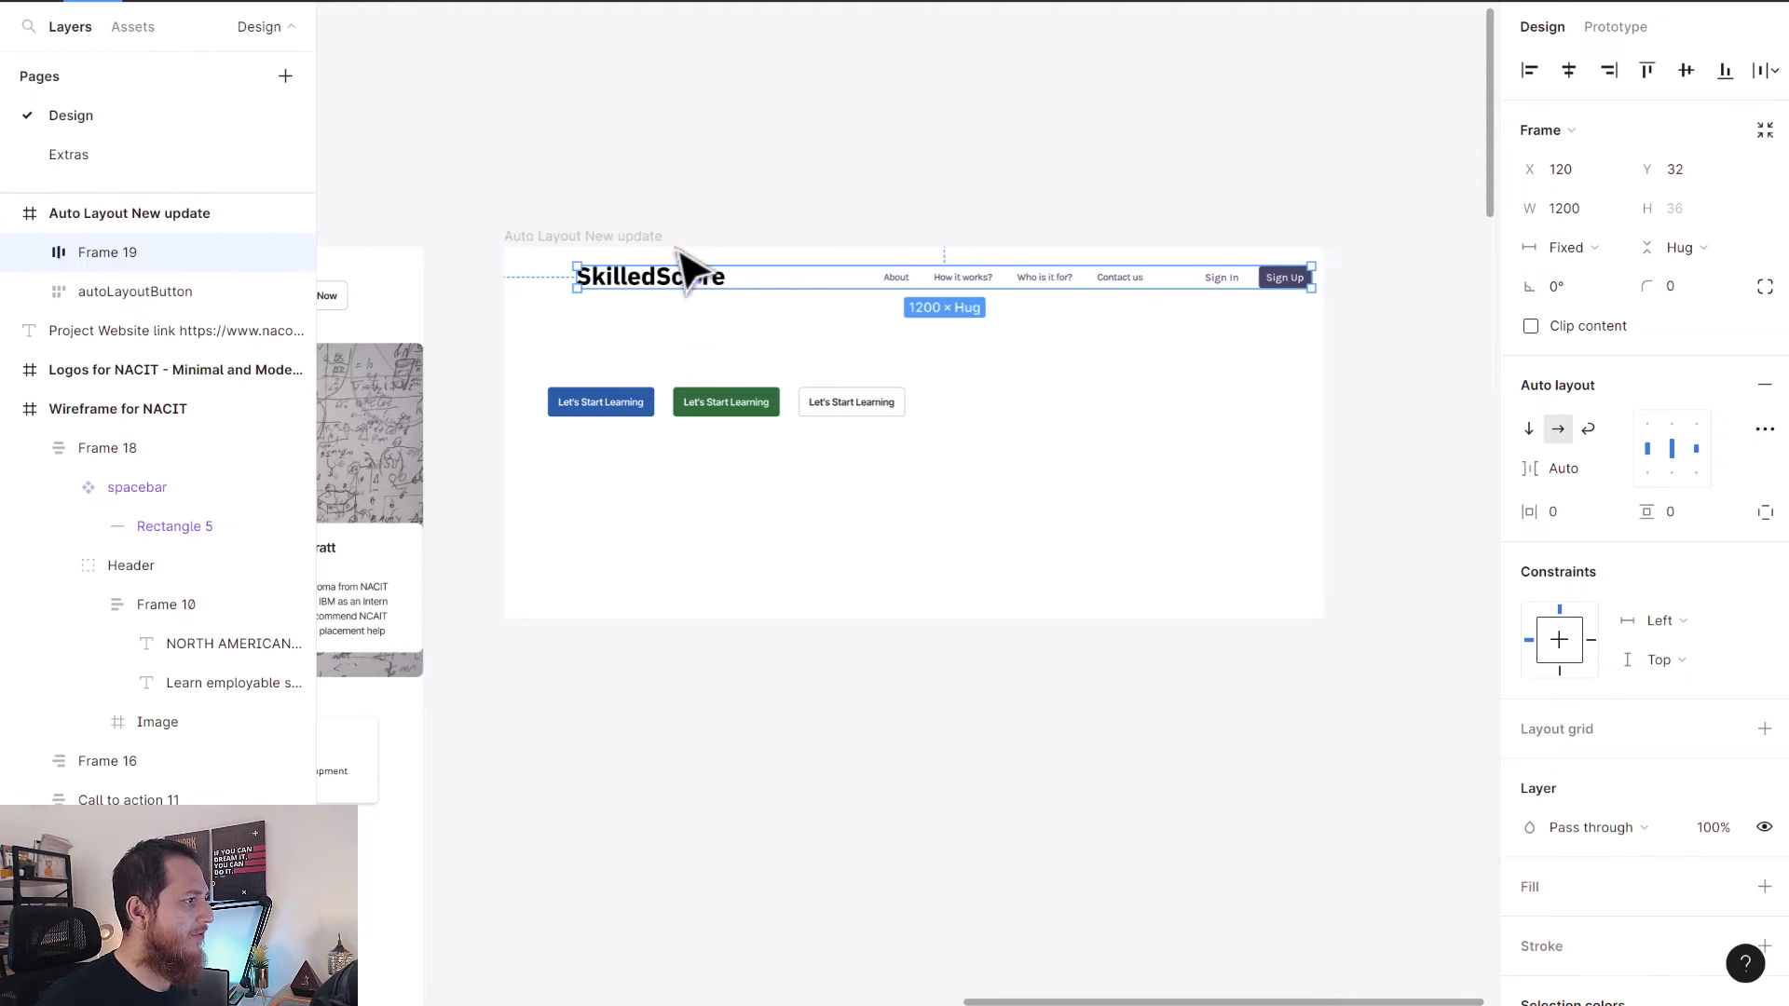
mouse_move(687, 282)
left_mouse_down()
mouse_move(660, 412)
mouse_move(655, 291)
left_mouse_up()
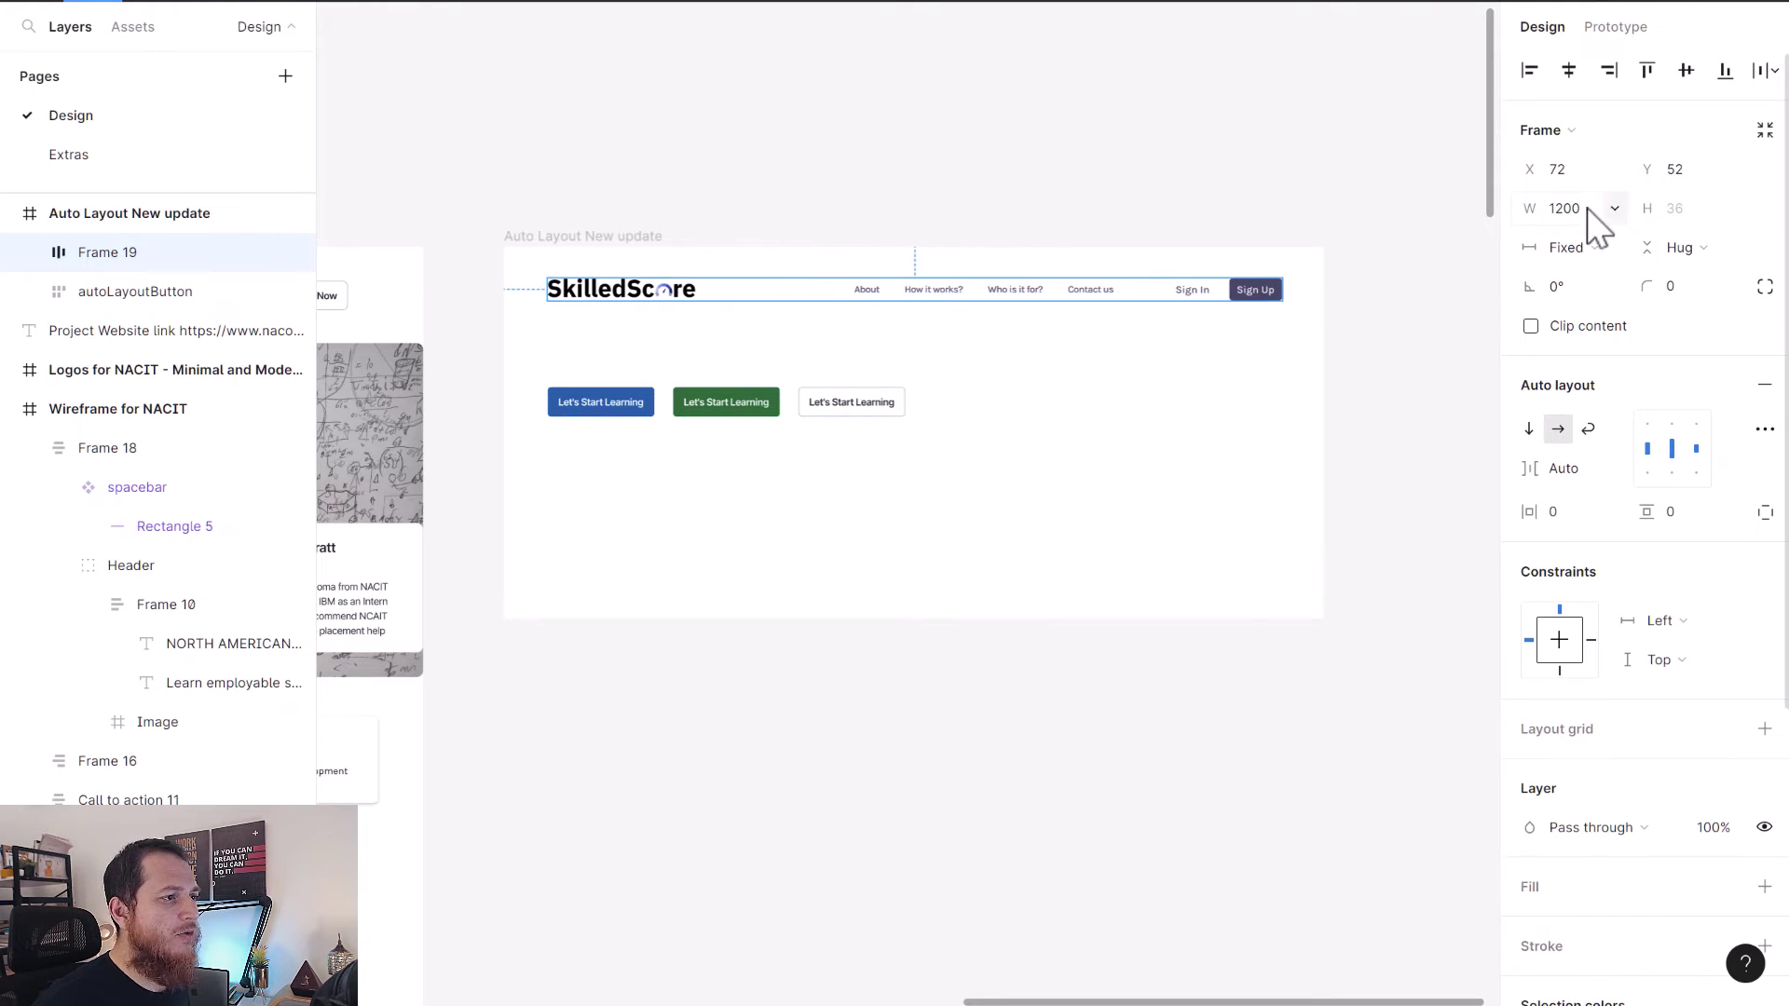
Give the navigation bar (Frame 19) a minimum width of 1000.
left_click(1616, 208)
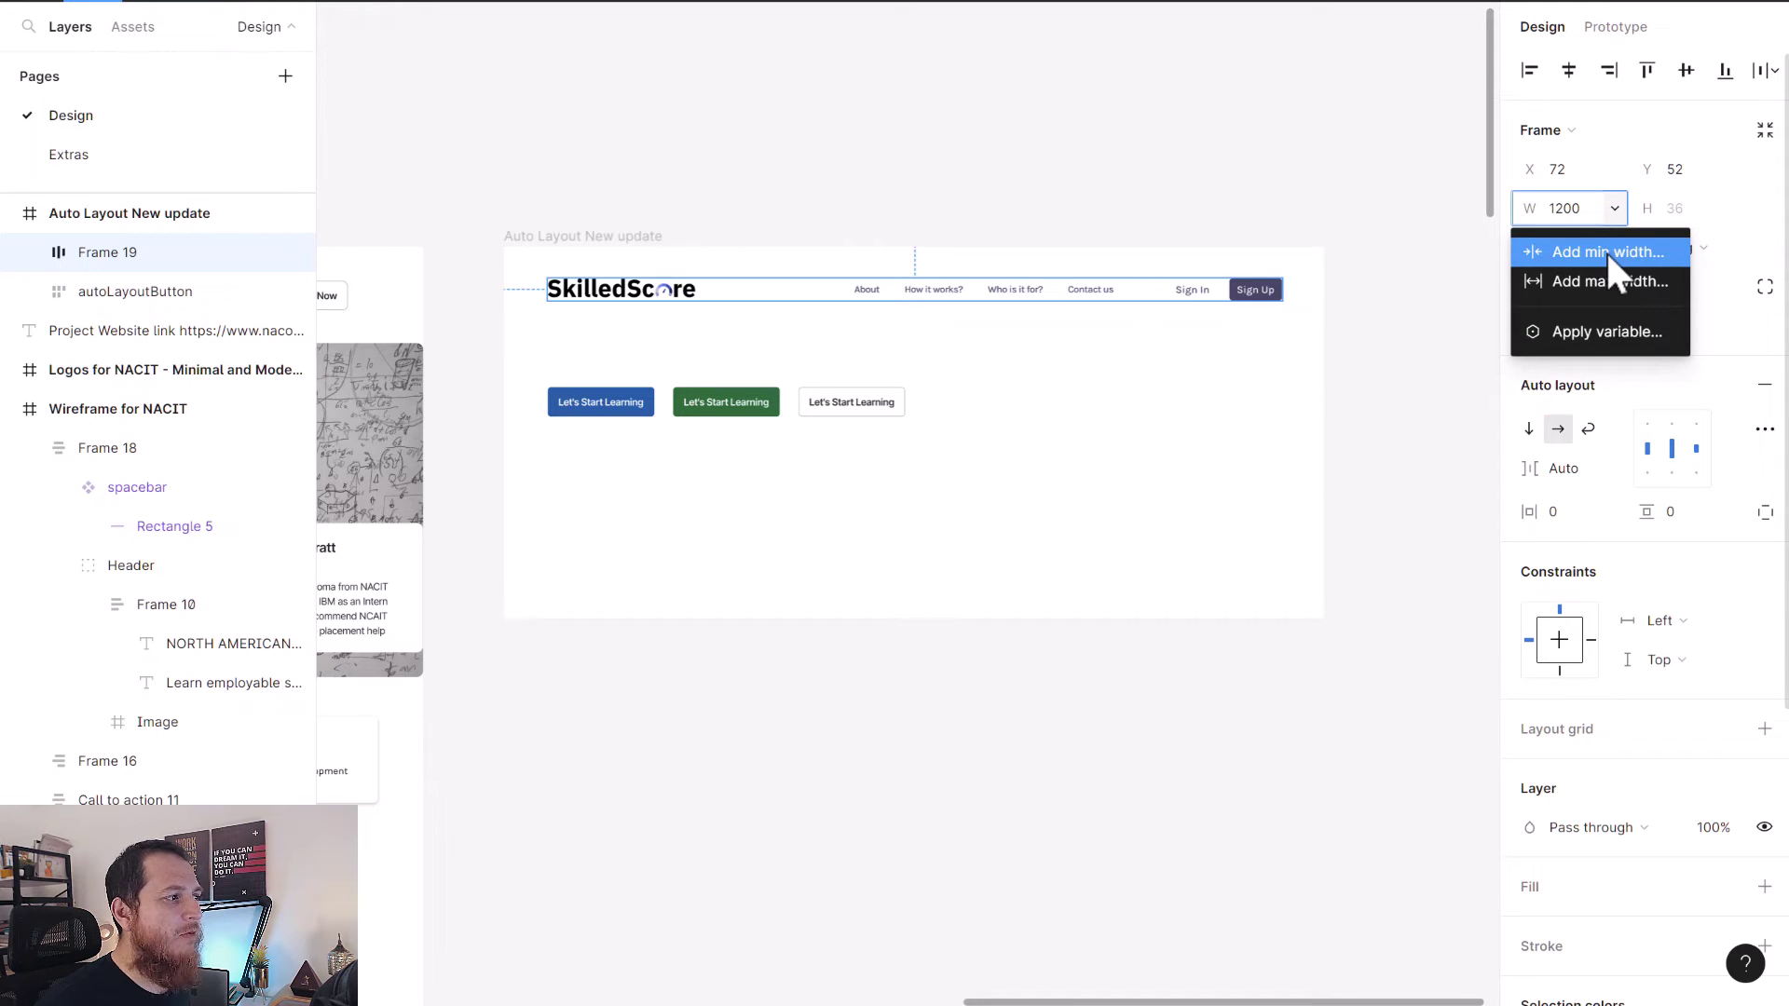
left_click(1606, 250)
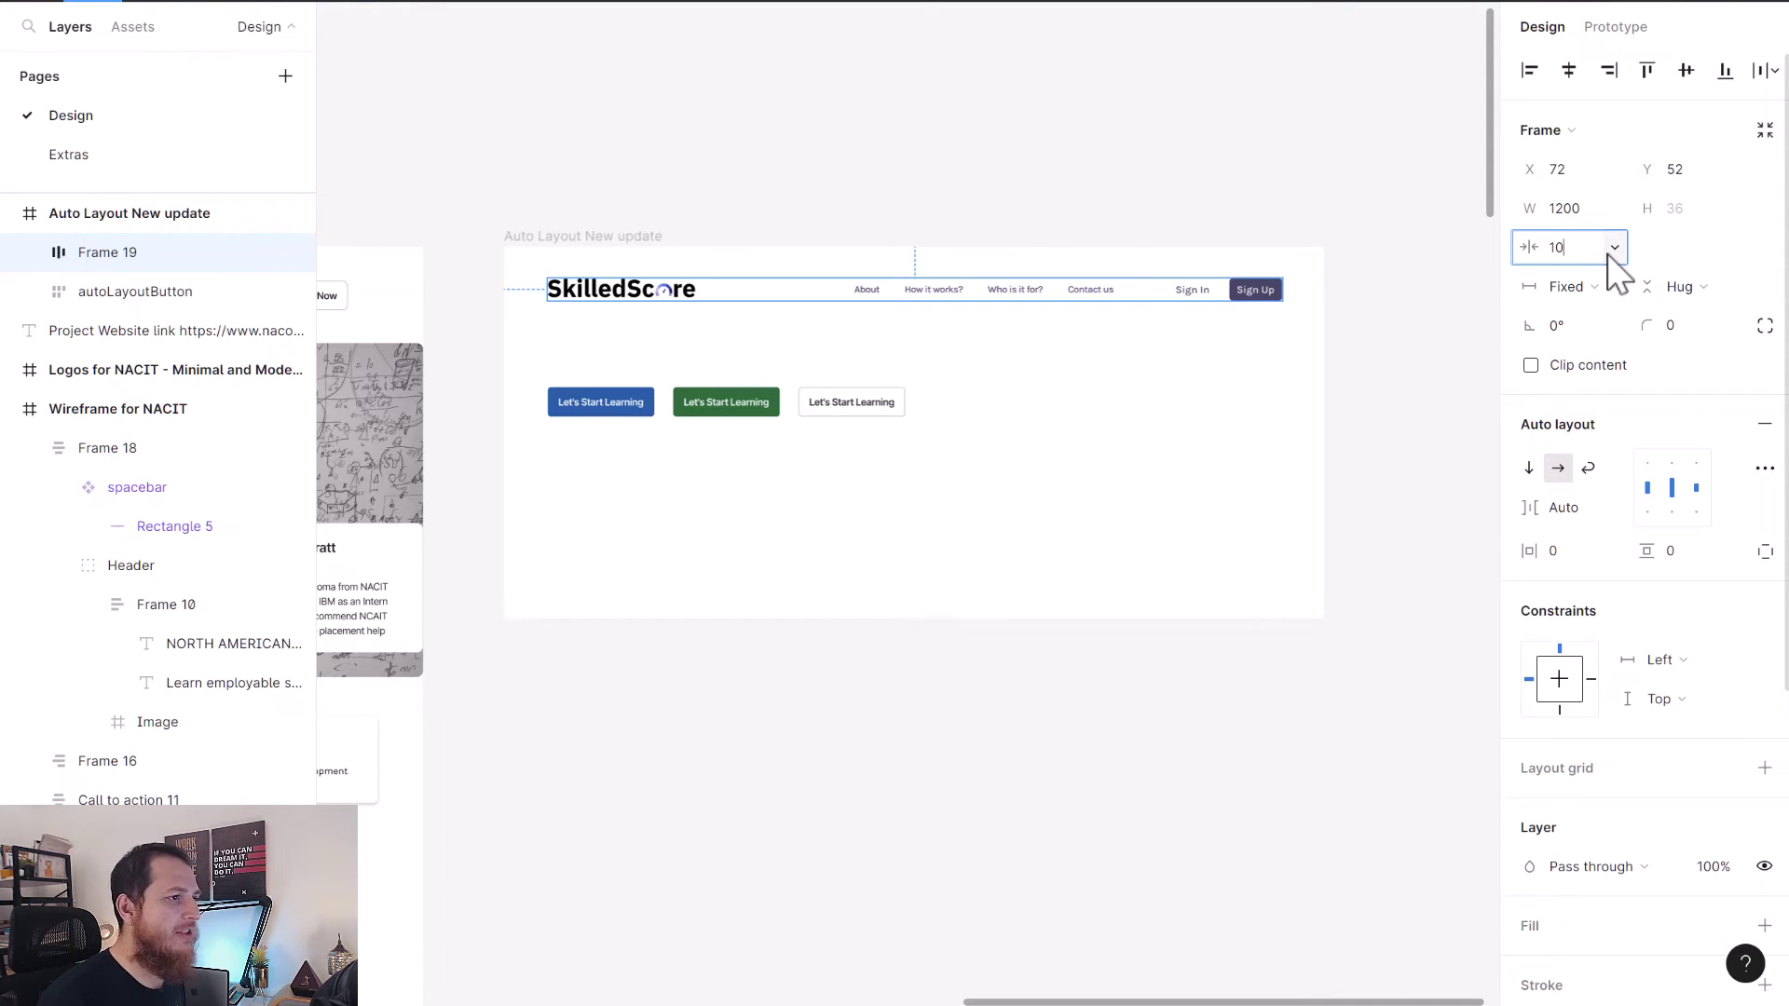
key("Return")
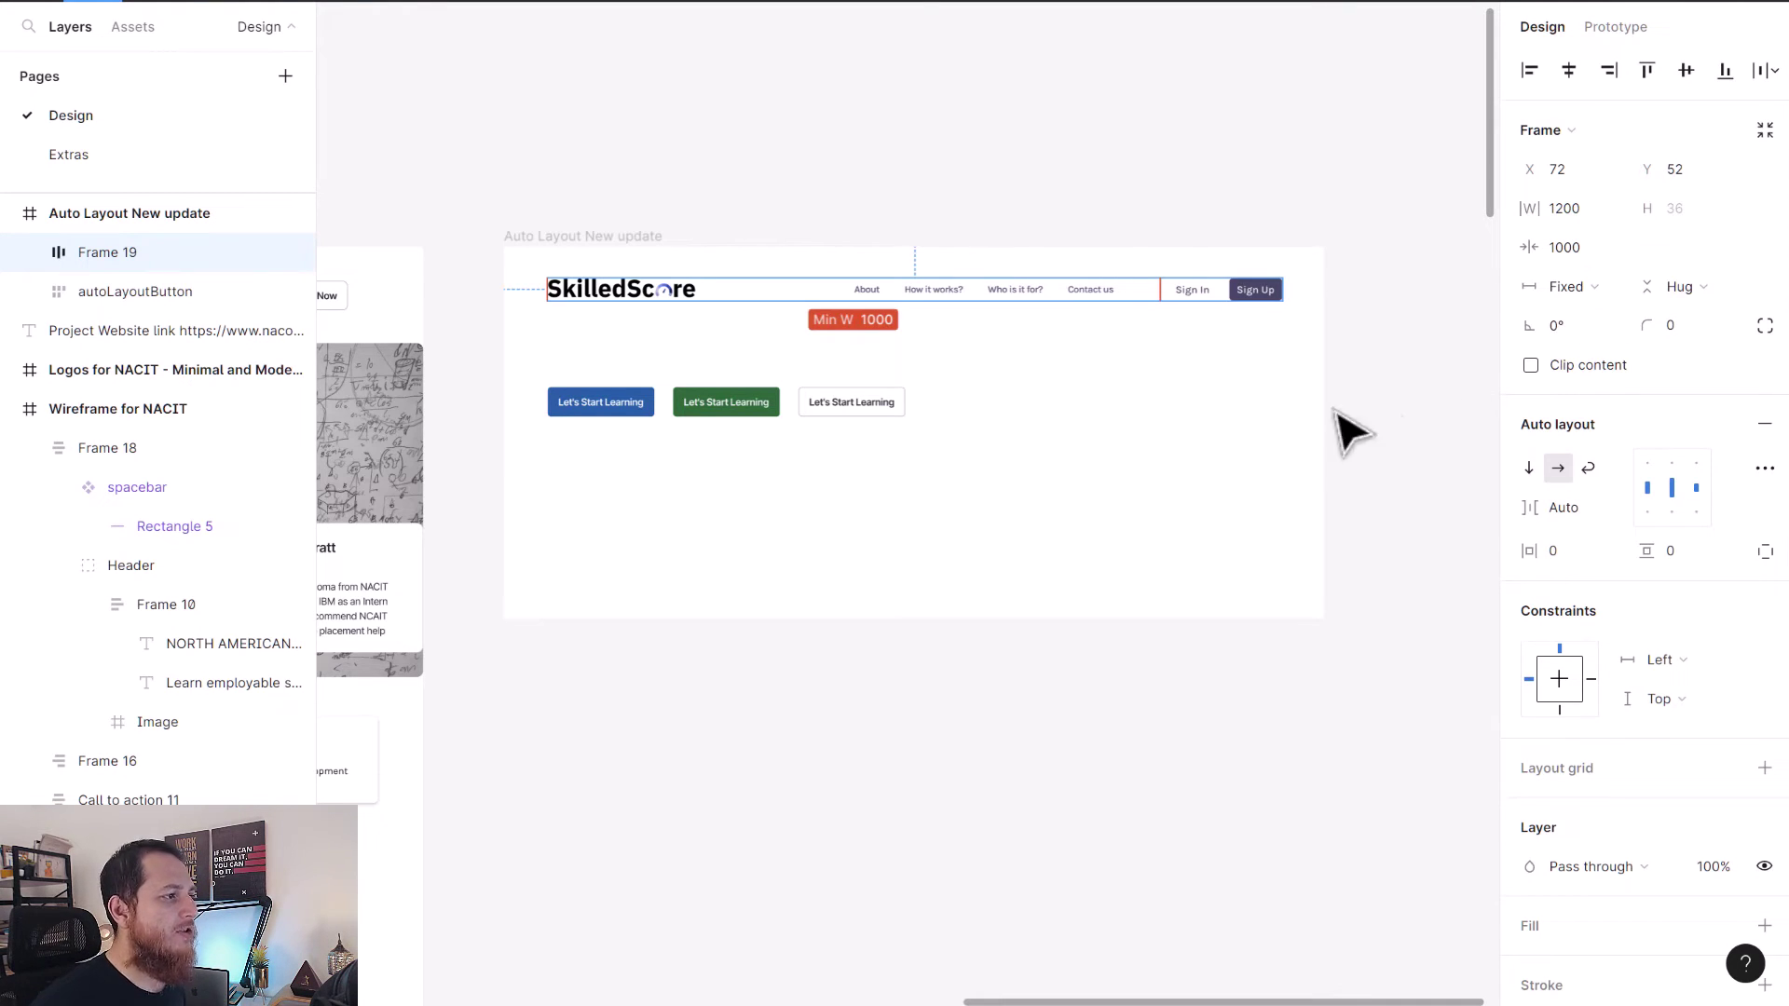
Drag the SkilledScore header narrower, confirming it stops at 1000 wide.
left_click(809, 343)
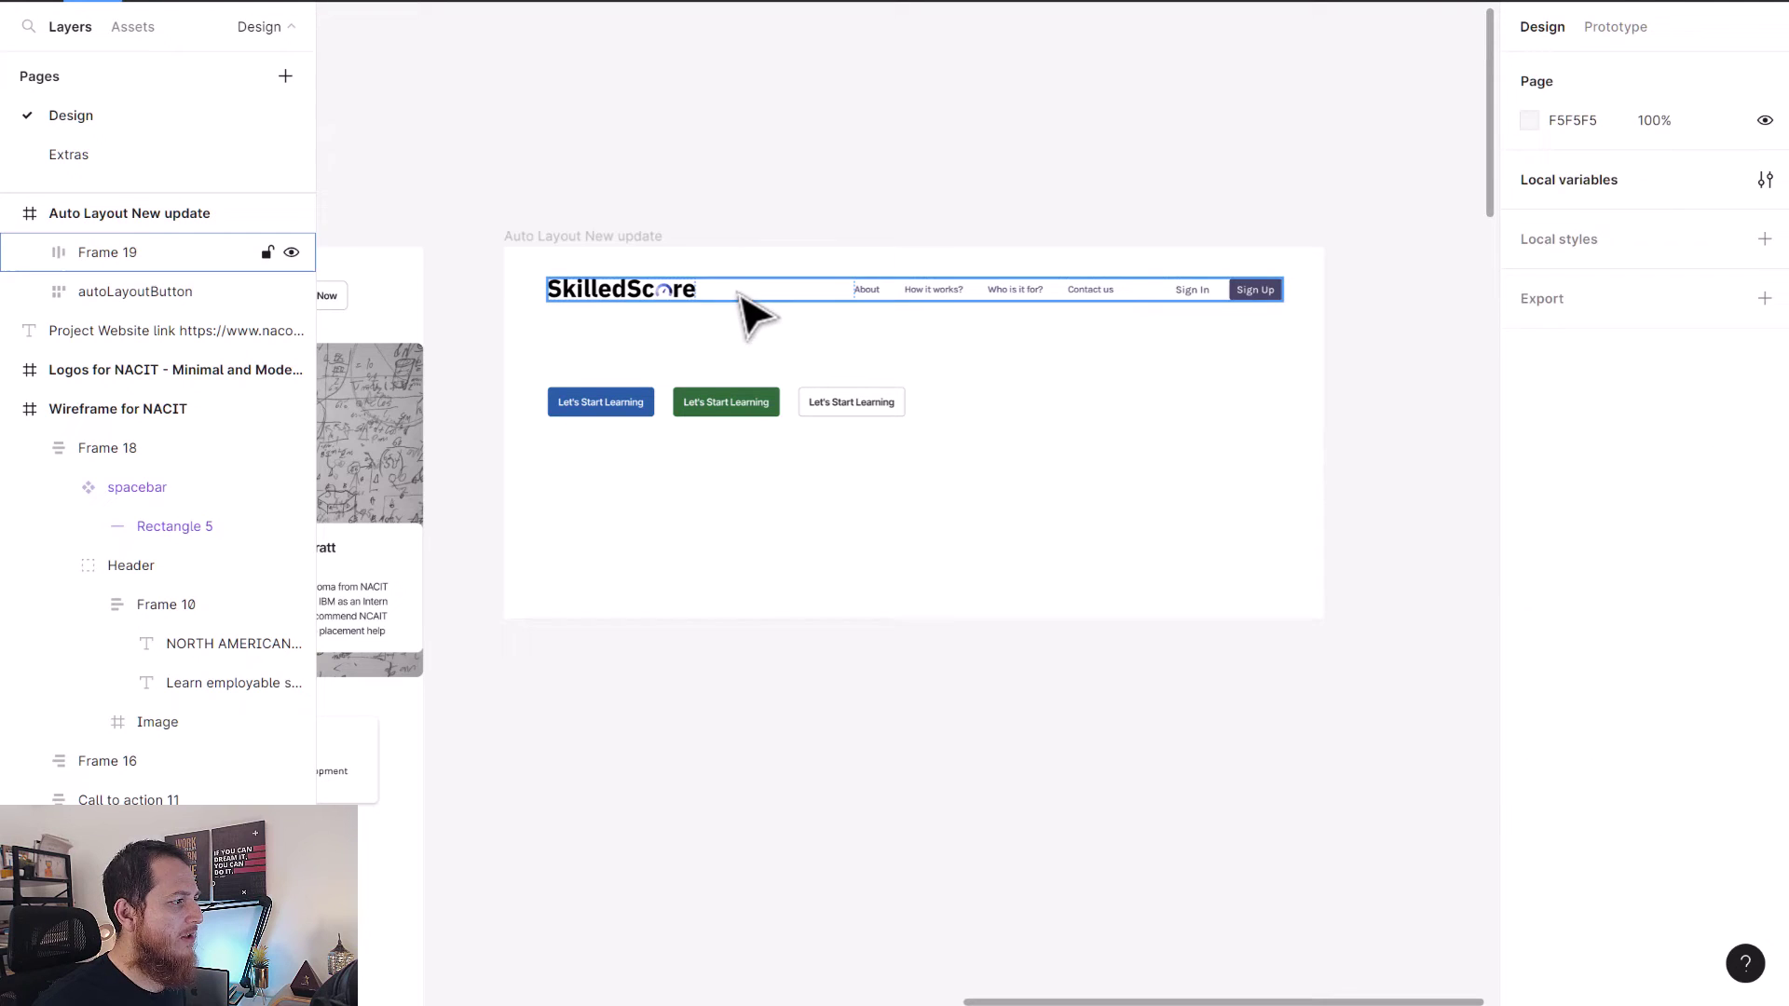
left_click(862, 298)
left_click_drag(1278, 290, 1099, 303)
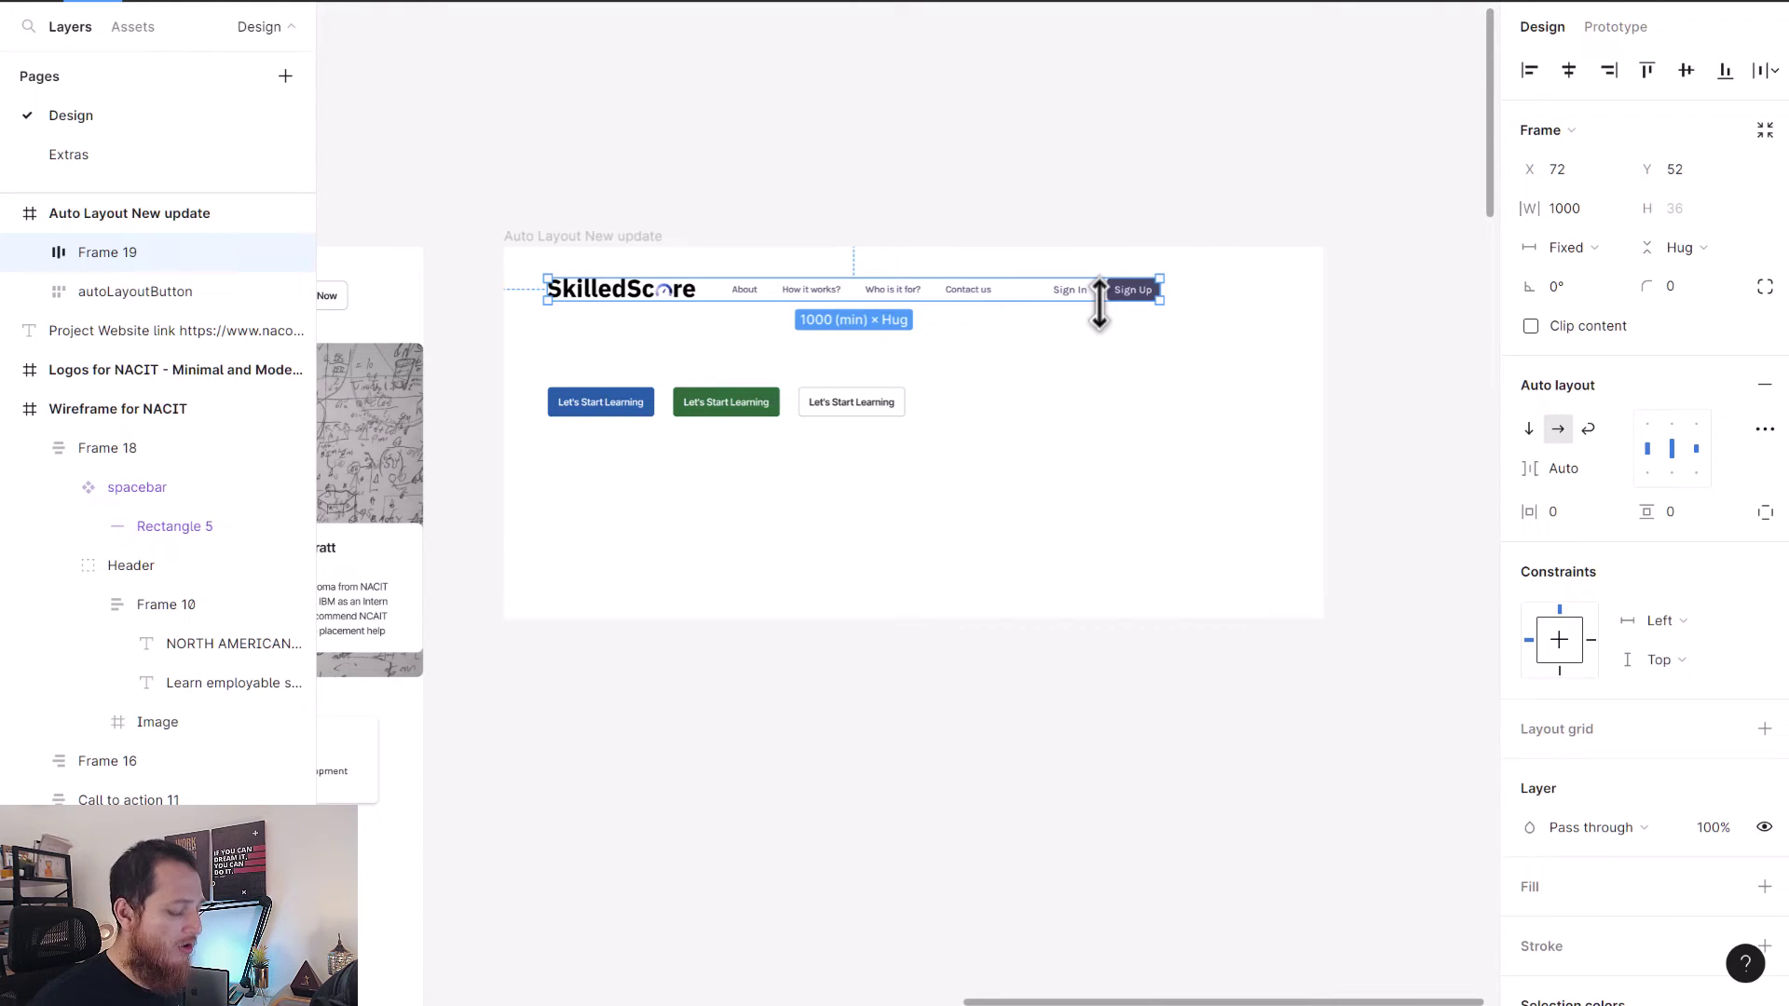
scroll(1109, 312, "up", 3)
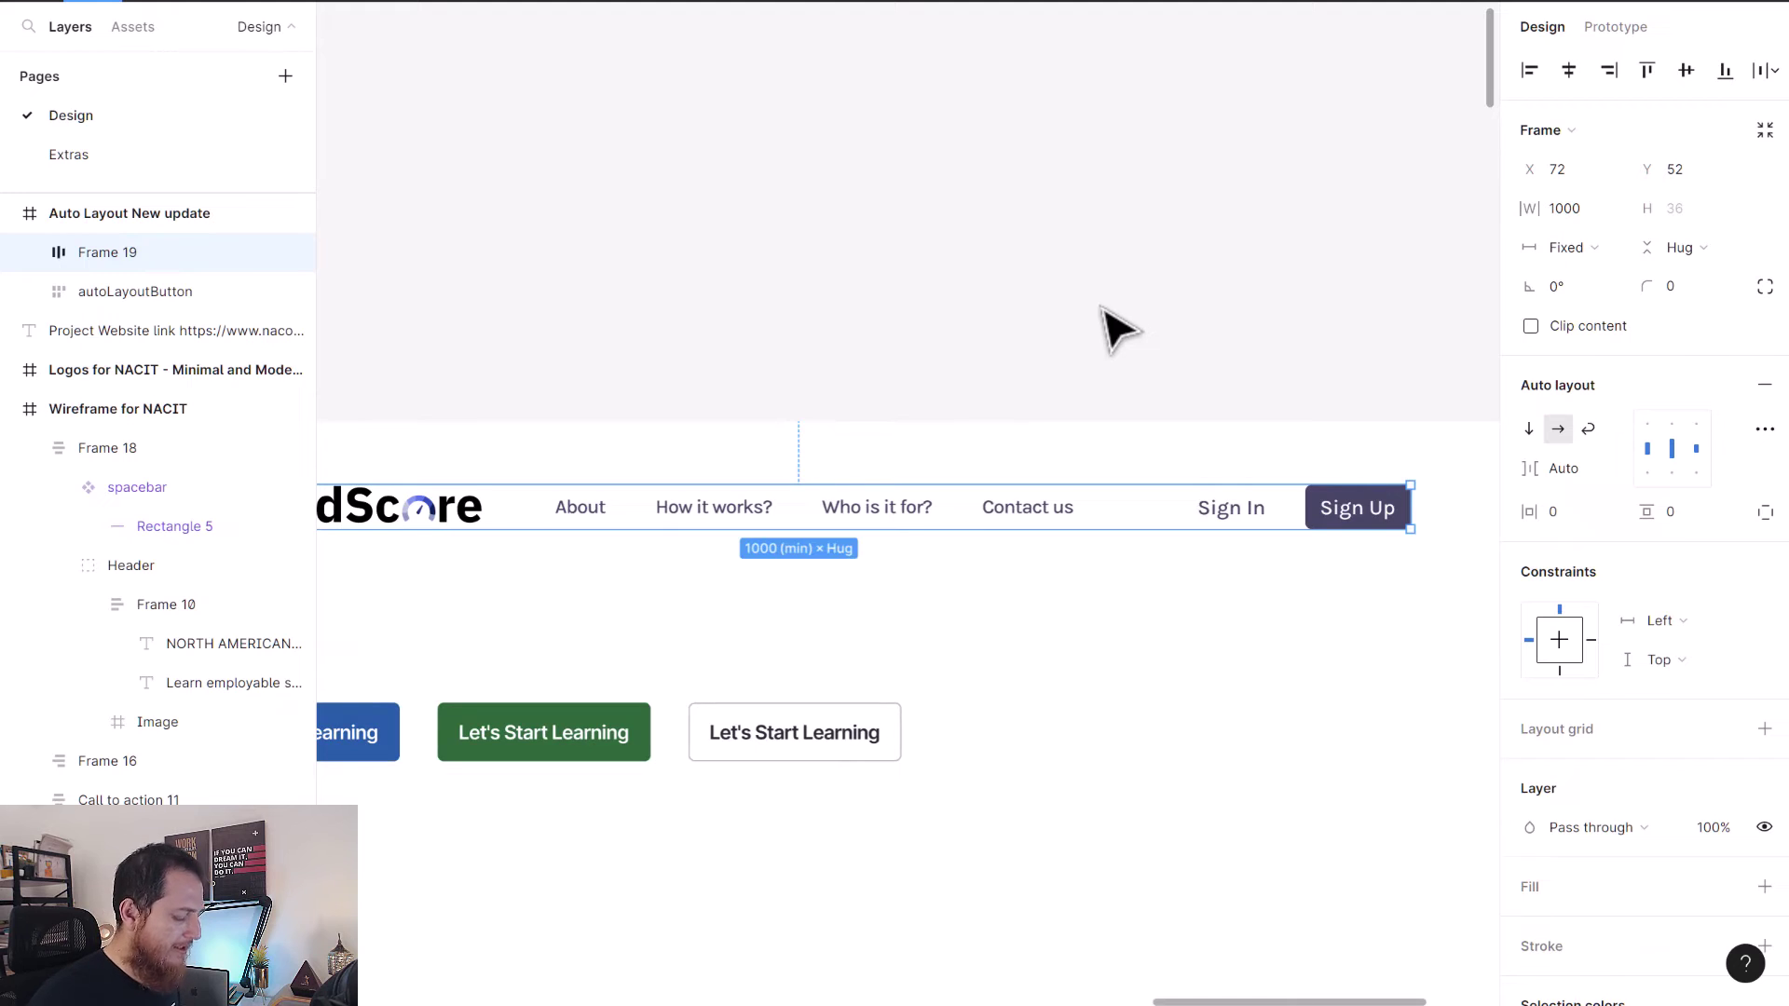
key("ctrl+backslash")
left_click_drag(998, 431, 982, 168)
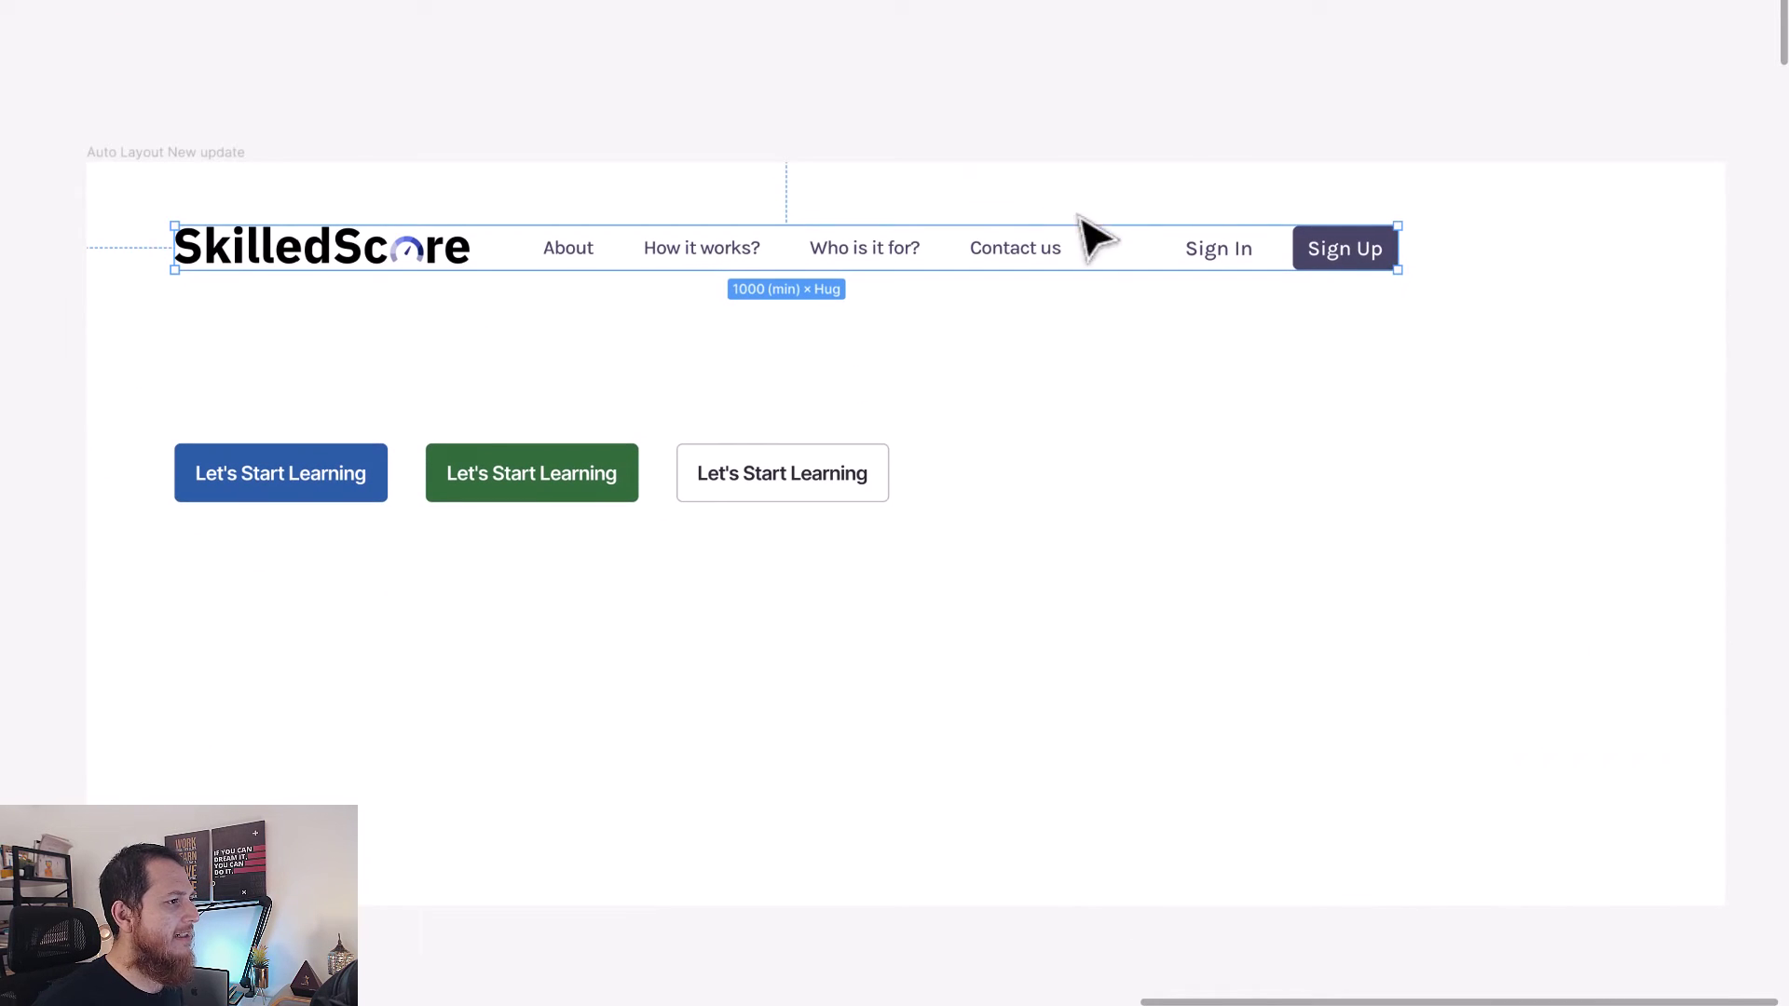
left_click_drag(1414, 250, 773, 296)
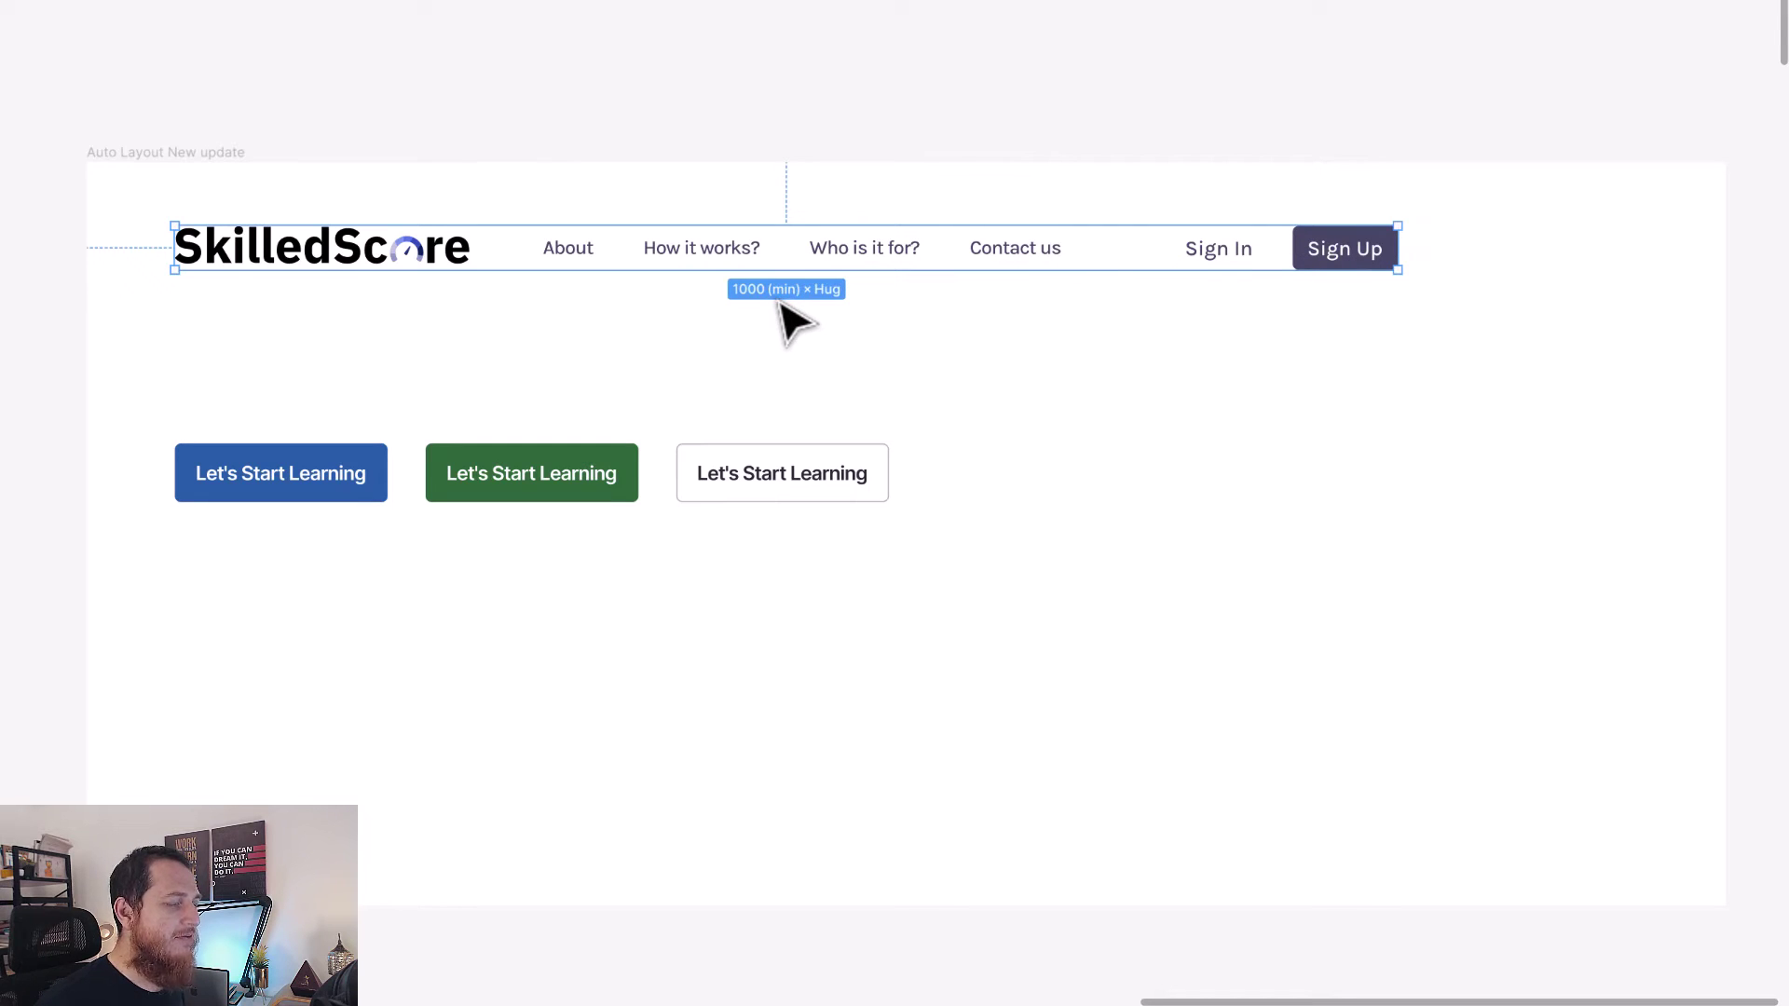
key("ctrl+minus")
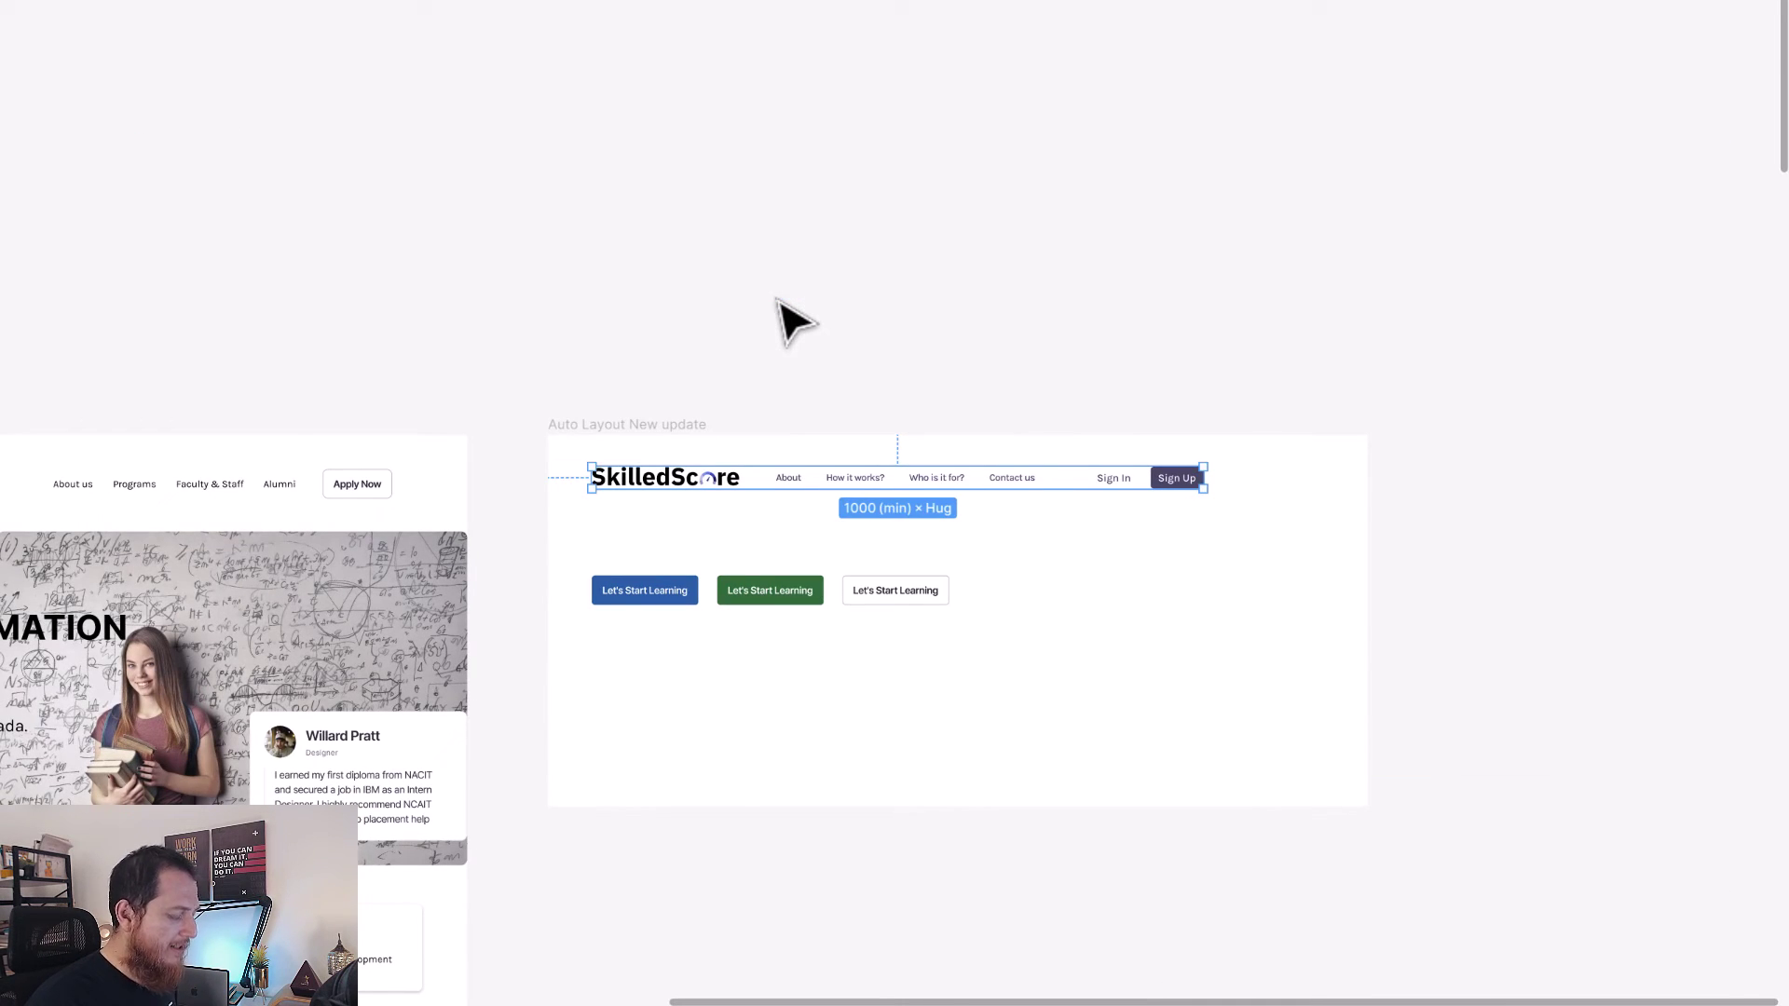
key("ctrl+backslash")
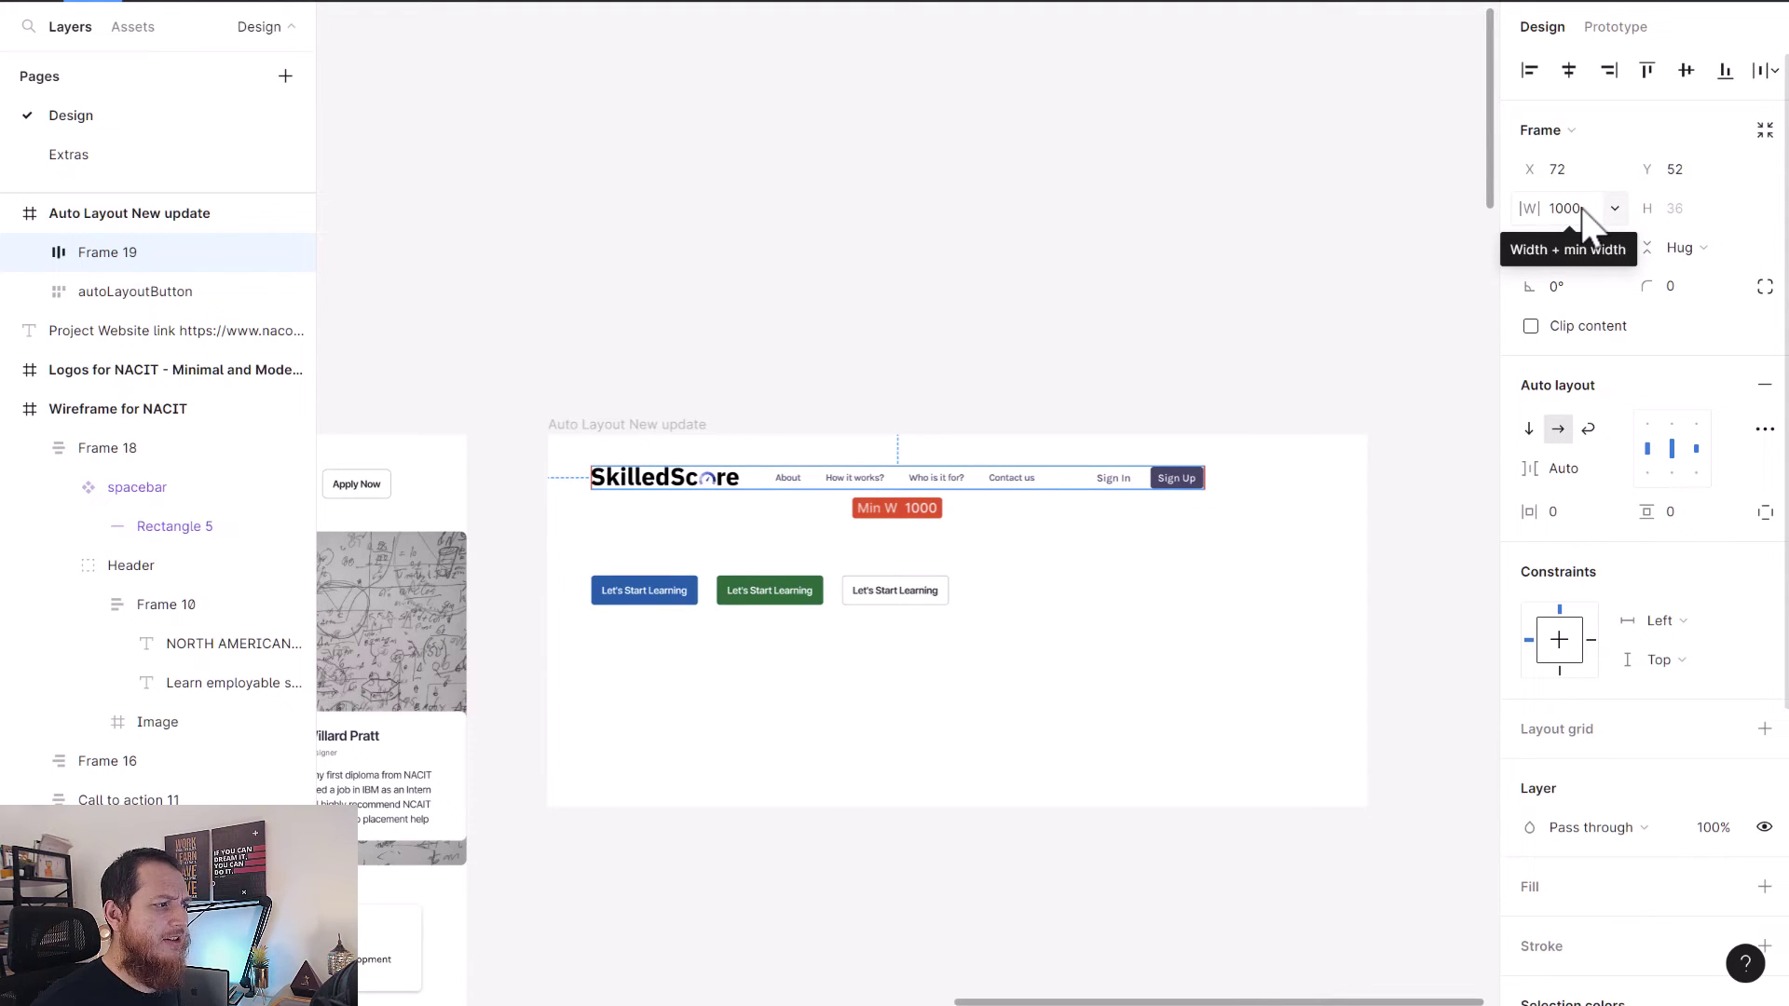
Turn on wrap for the navigation frame so its logo and links can wrap.
left_click(1040, 611)
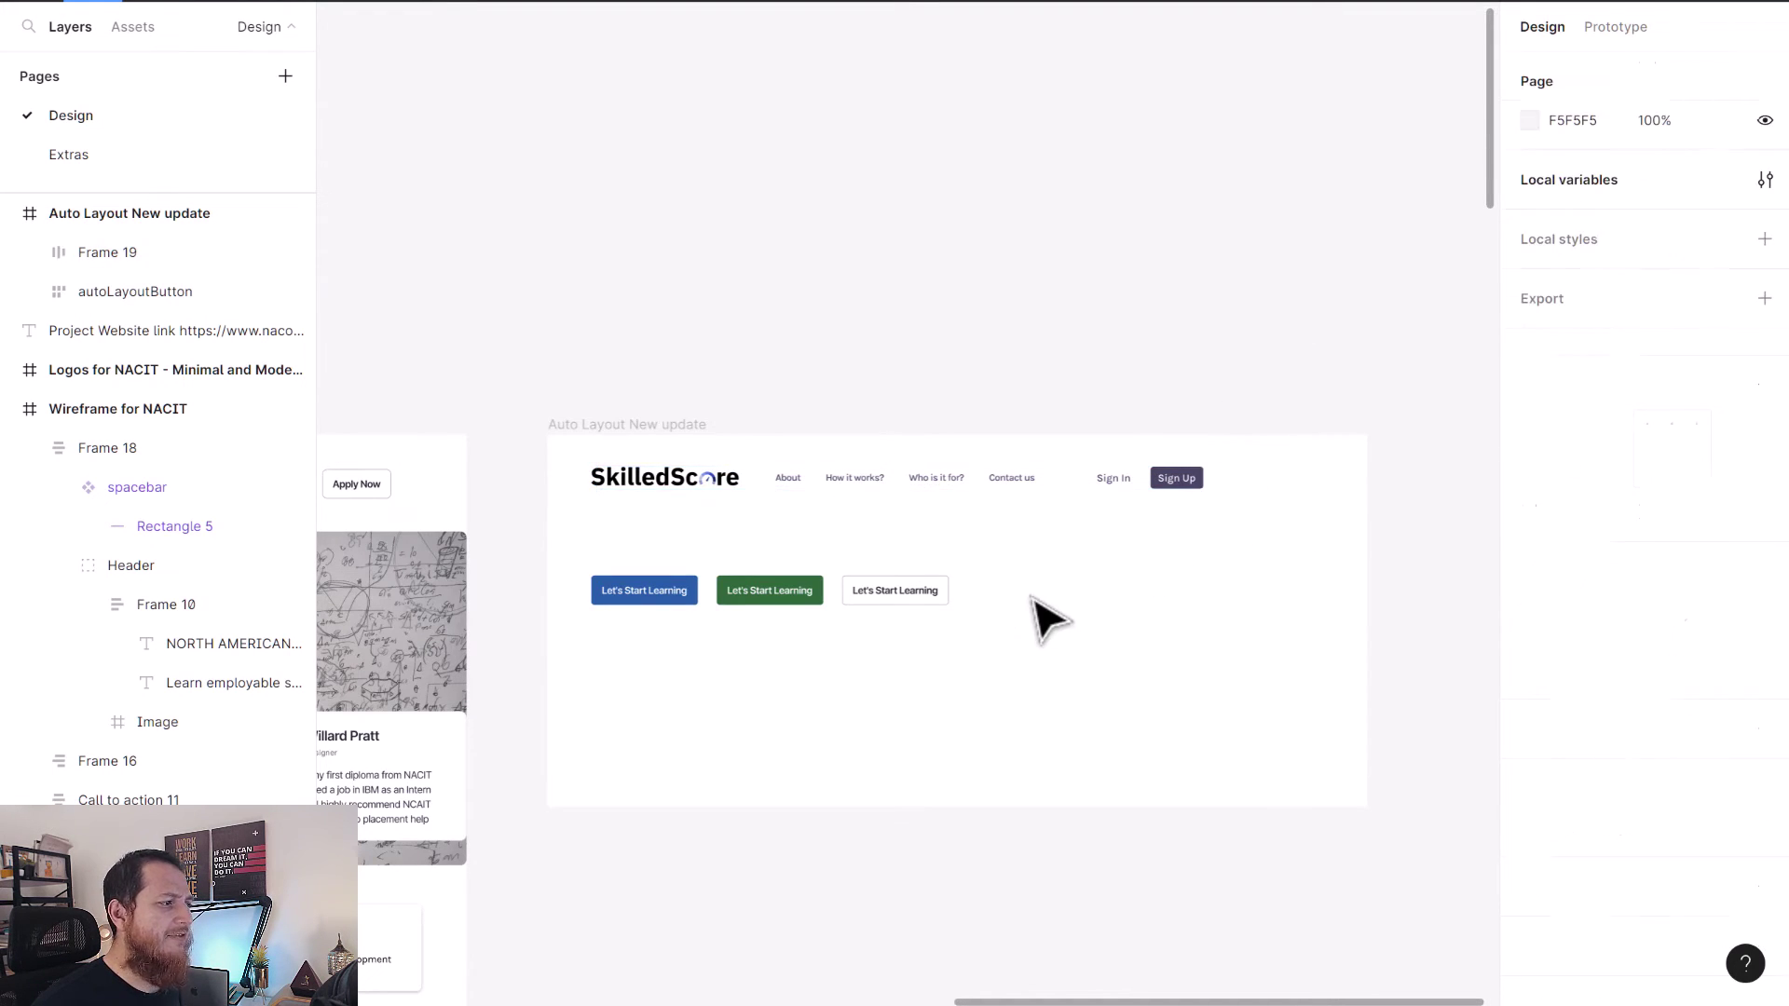
left_click(810, 601)
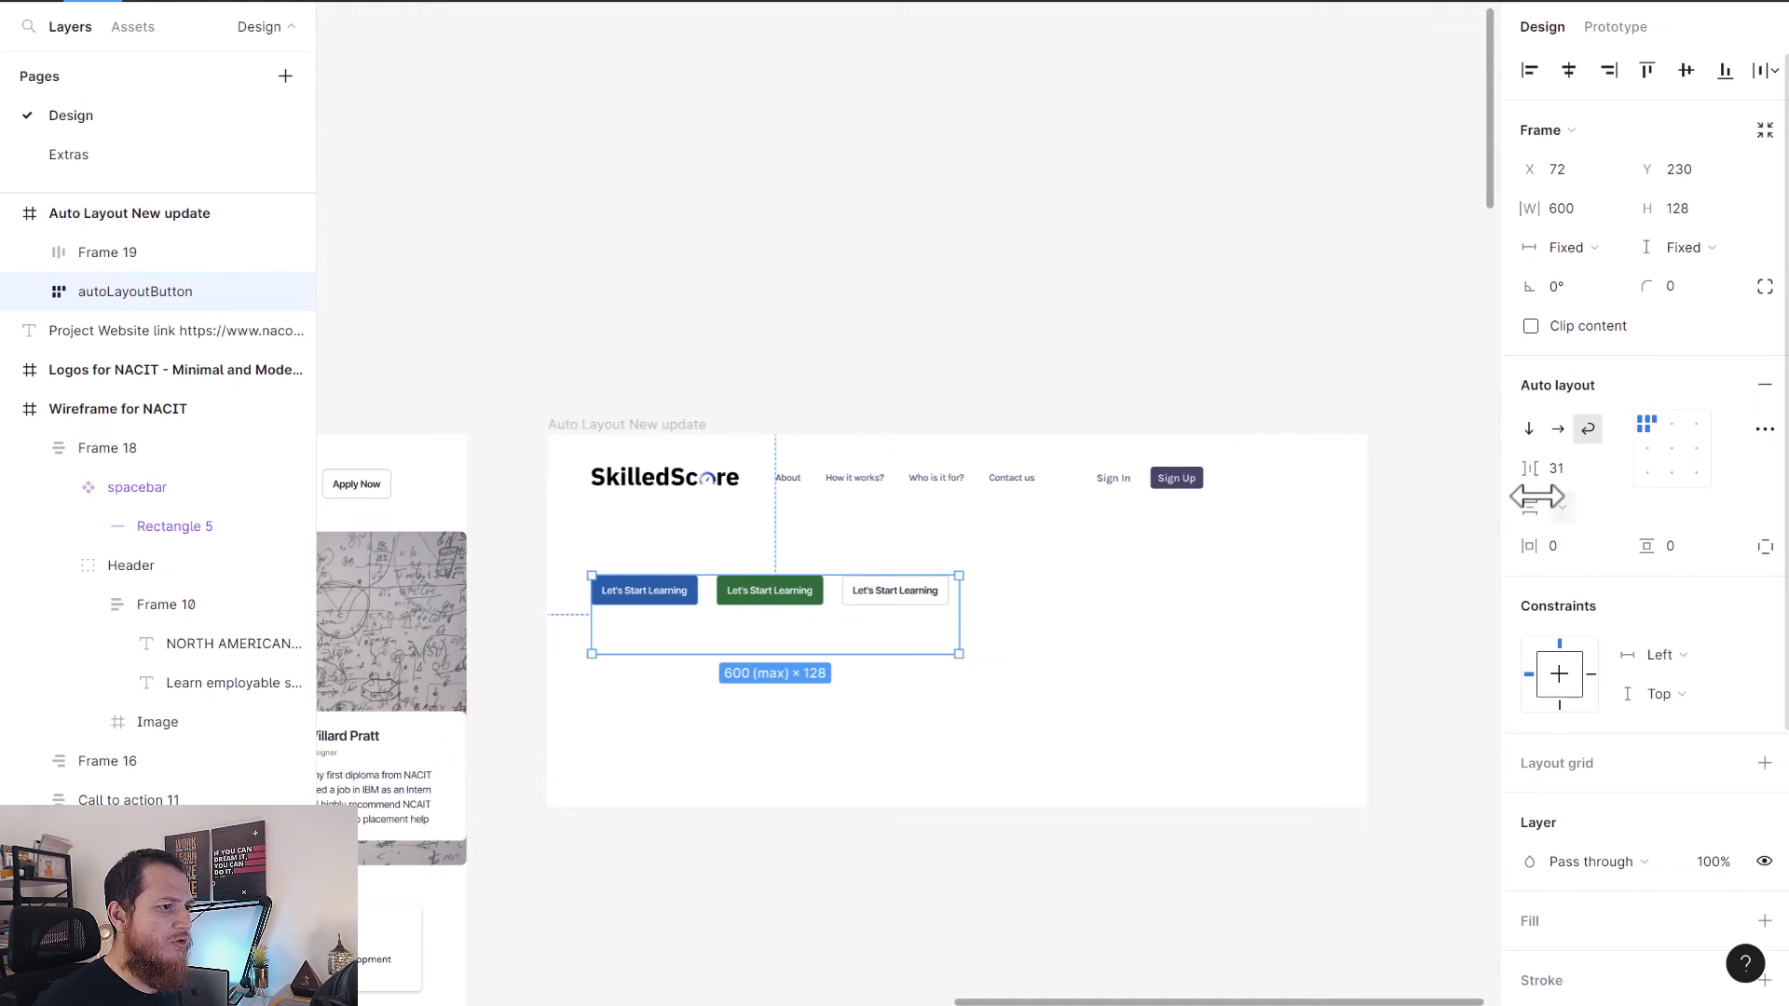
left_click(705, 488)
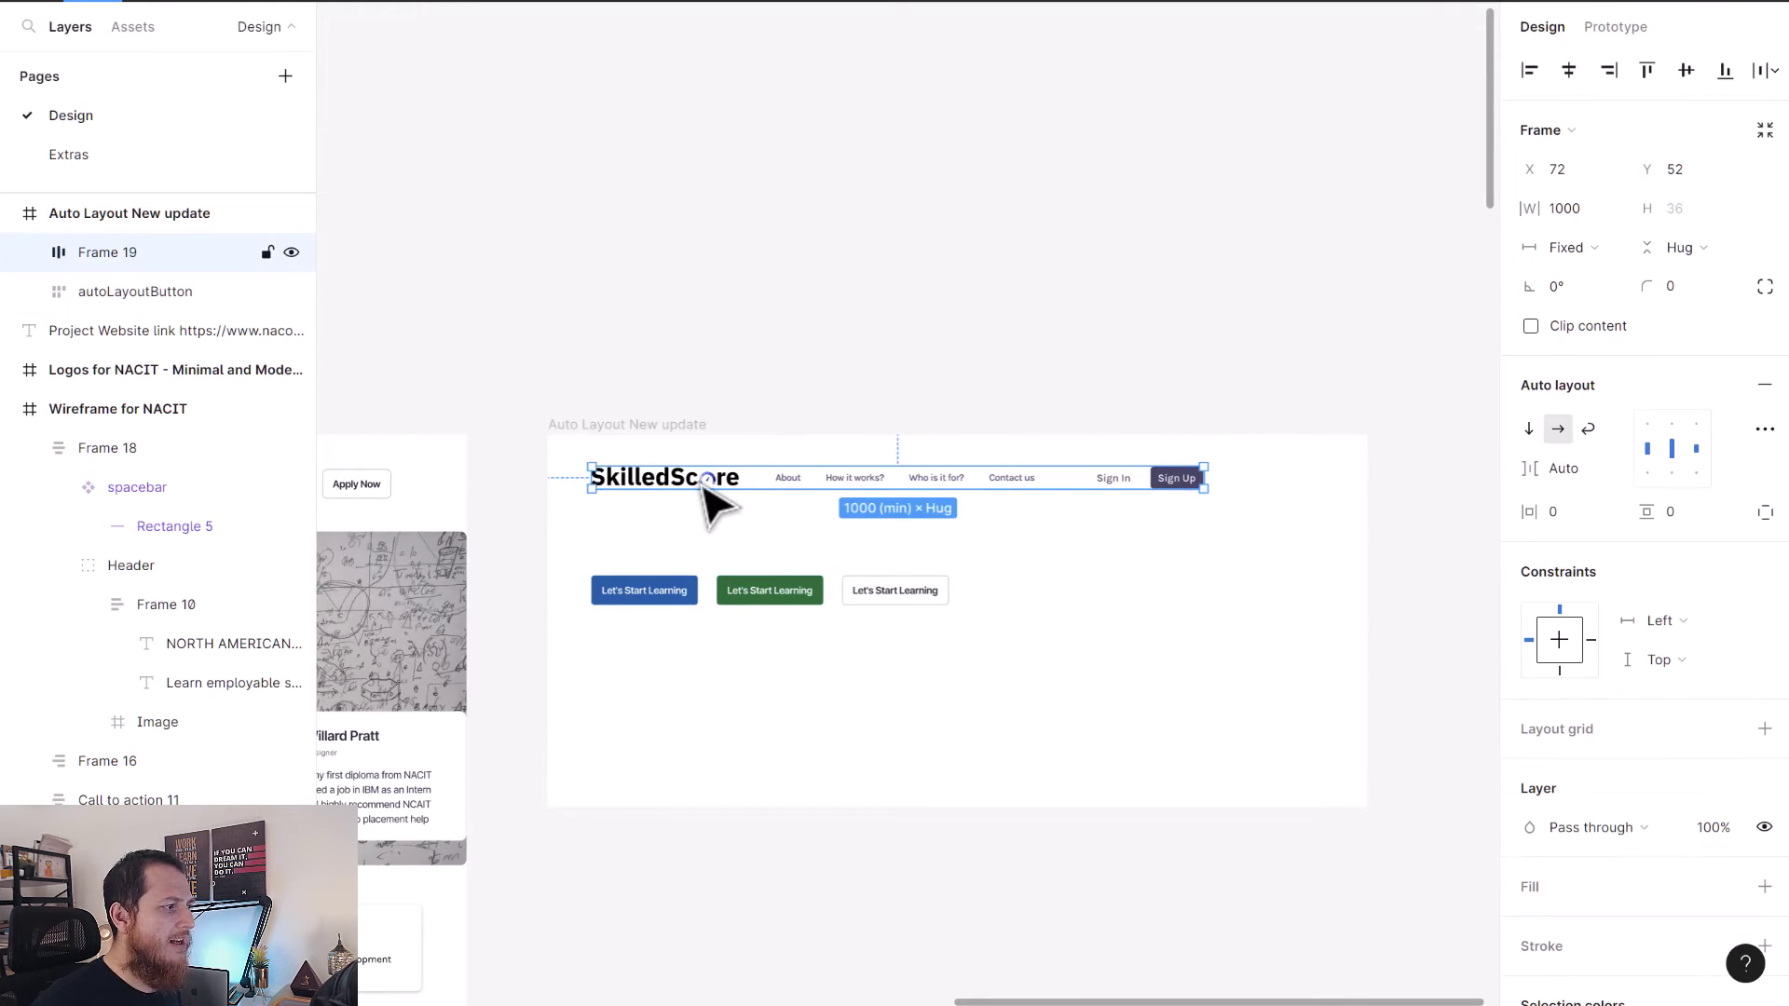
left_click(1589, 431)
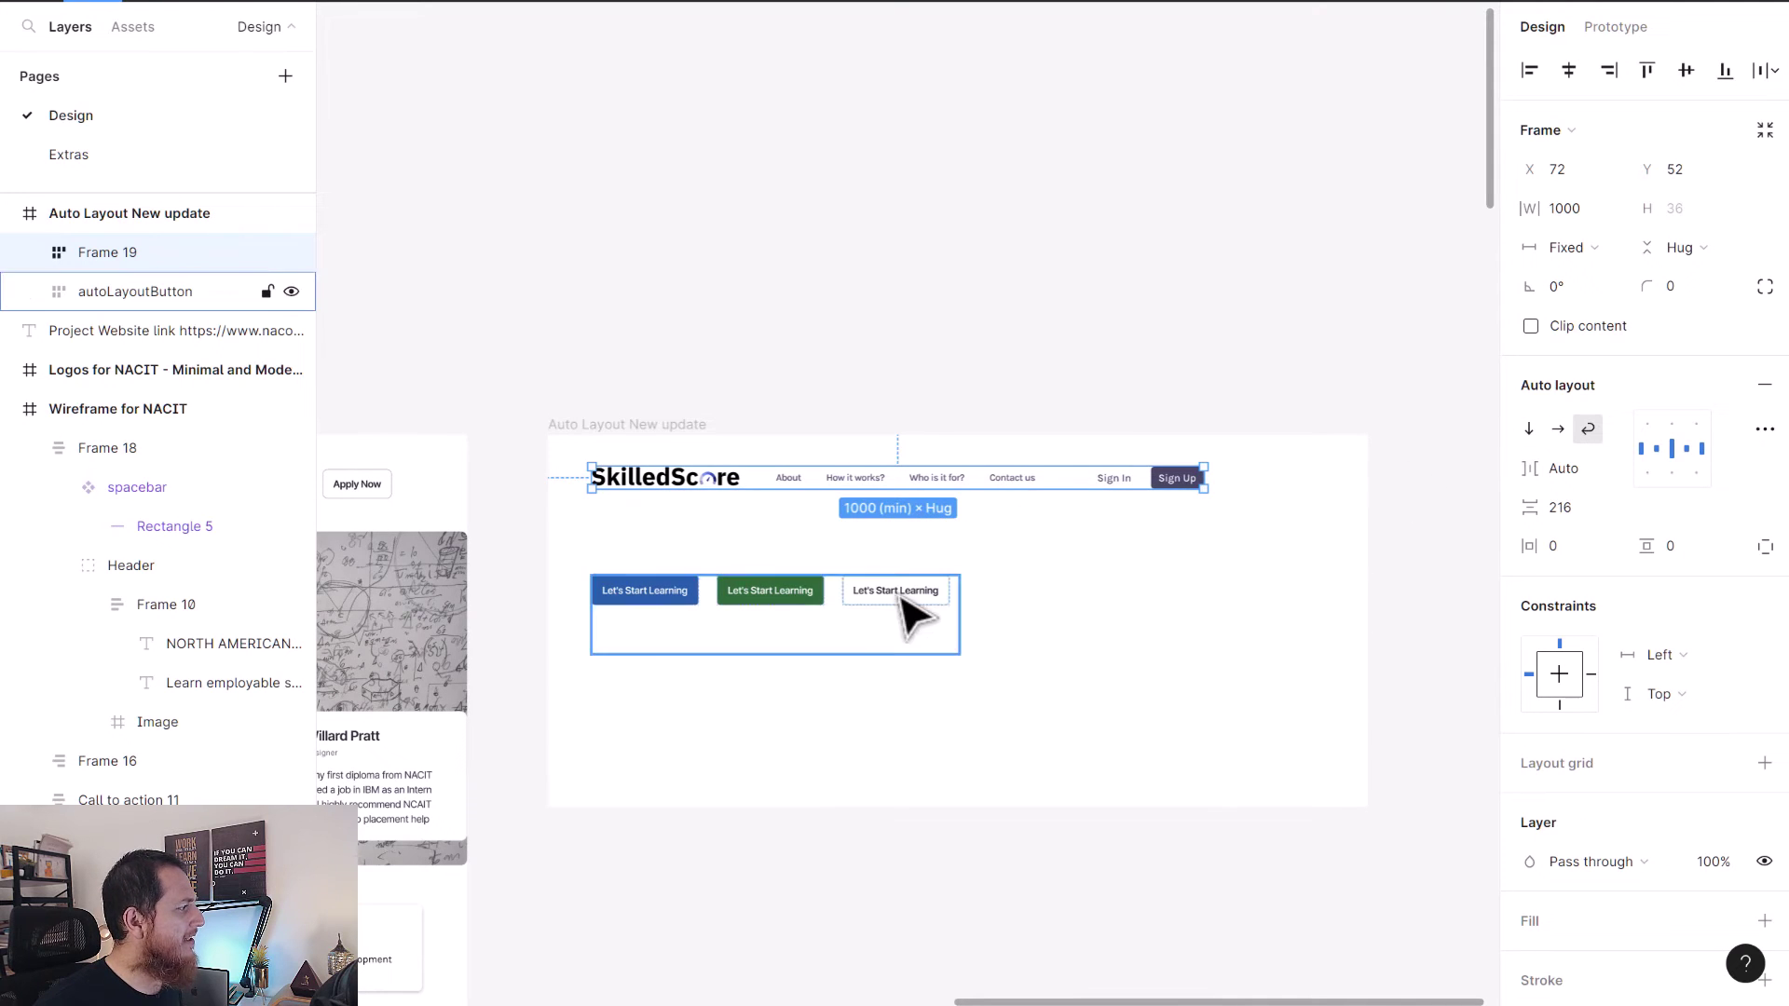
Resize the navigation frame so its height becomes fixed at 36.
left_click(29, 252)
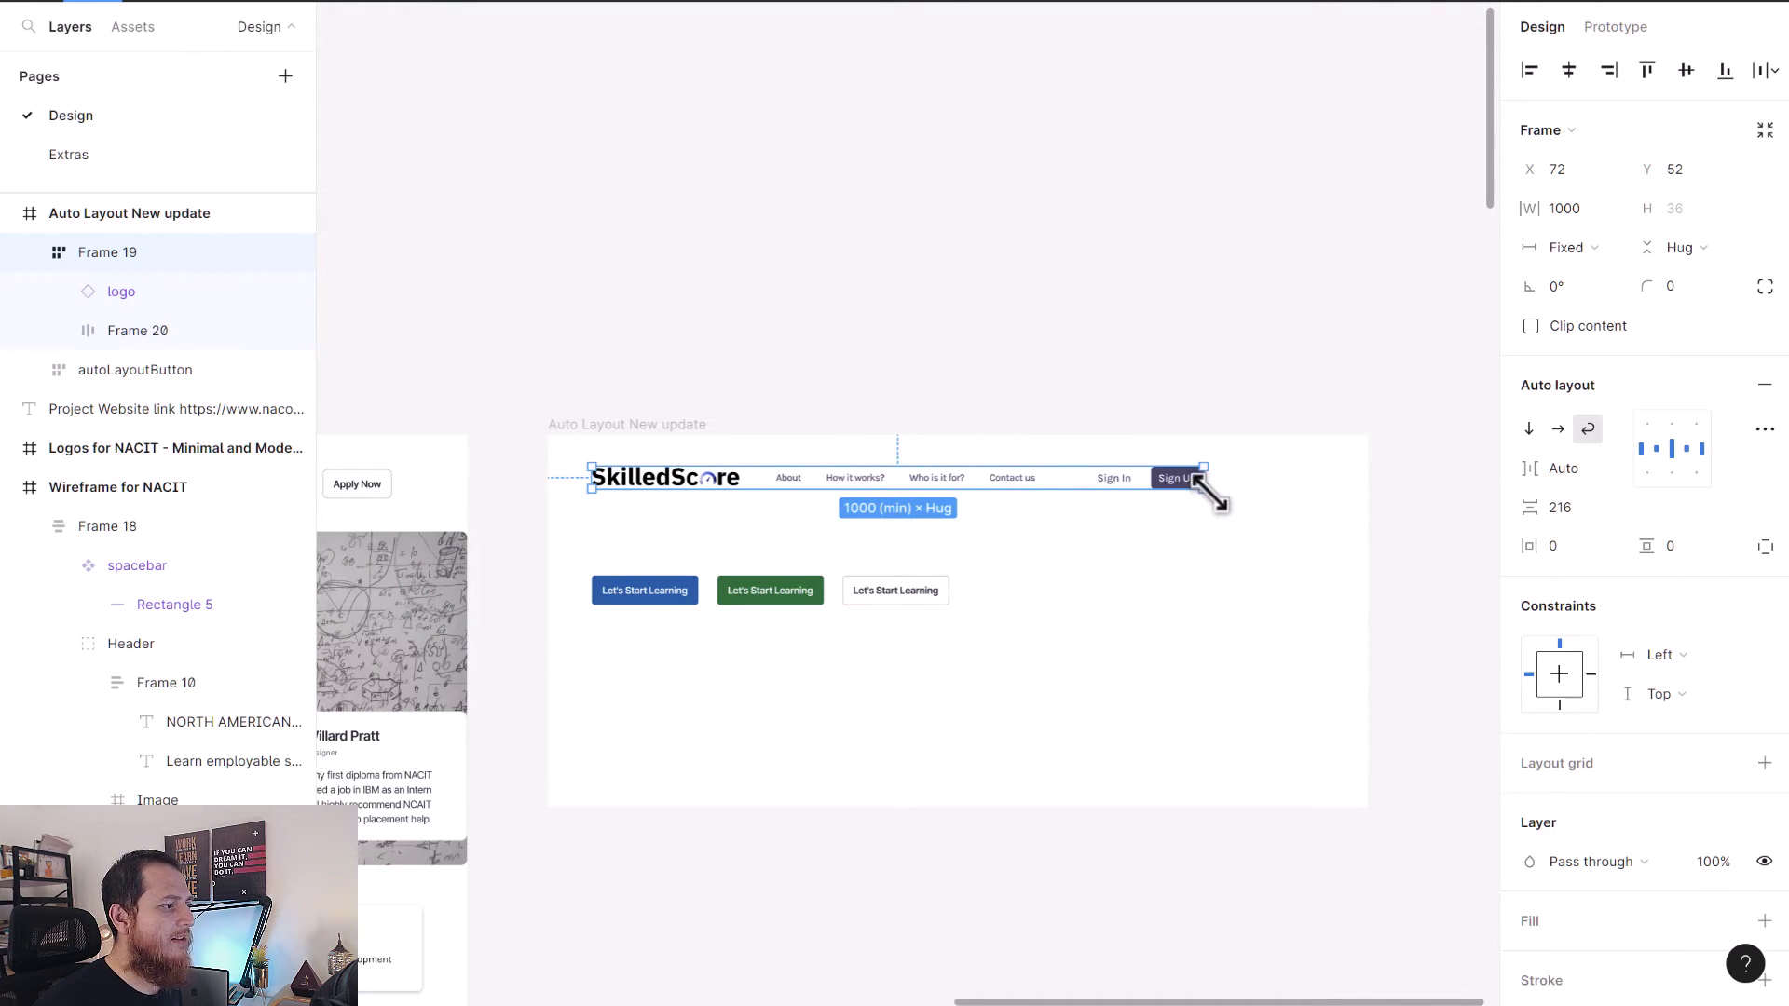
left_click_drag(1211, 493, 1135, 490)
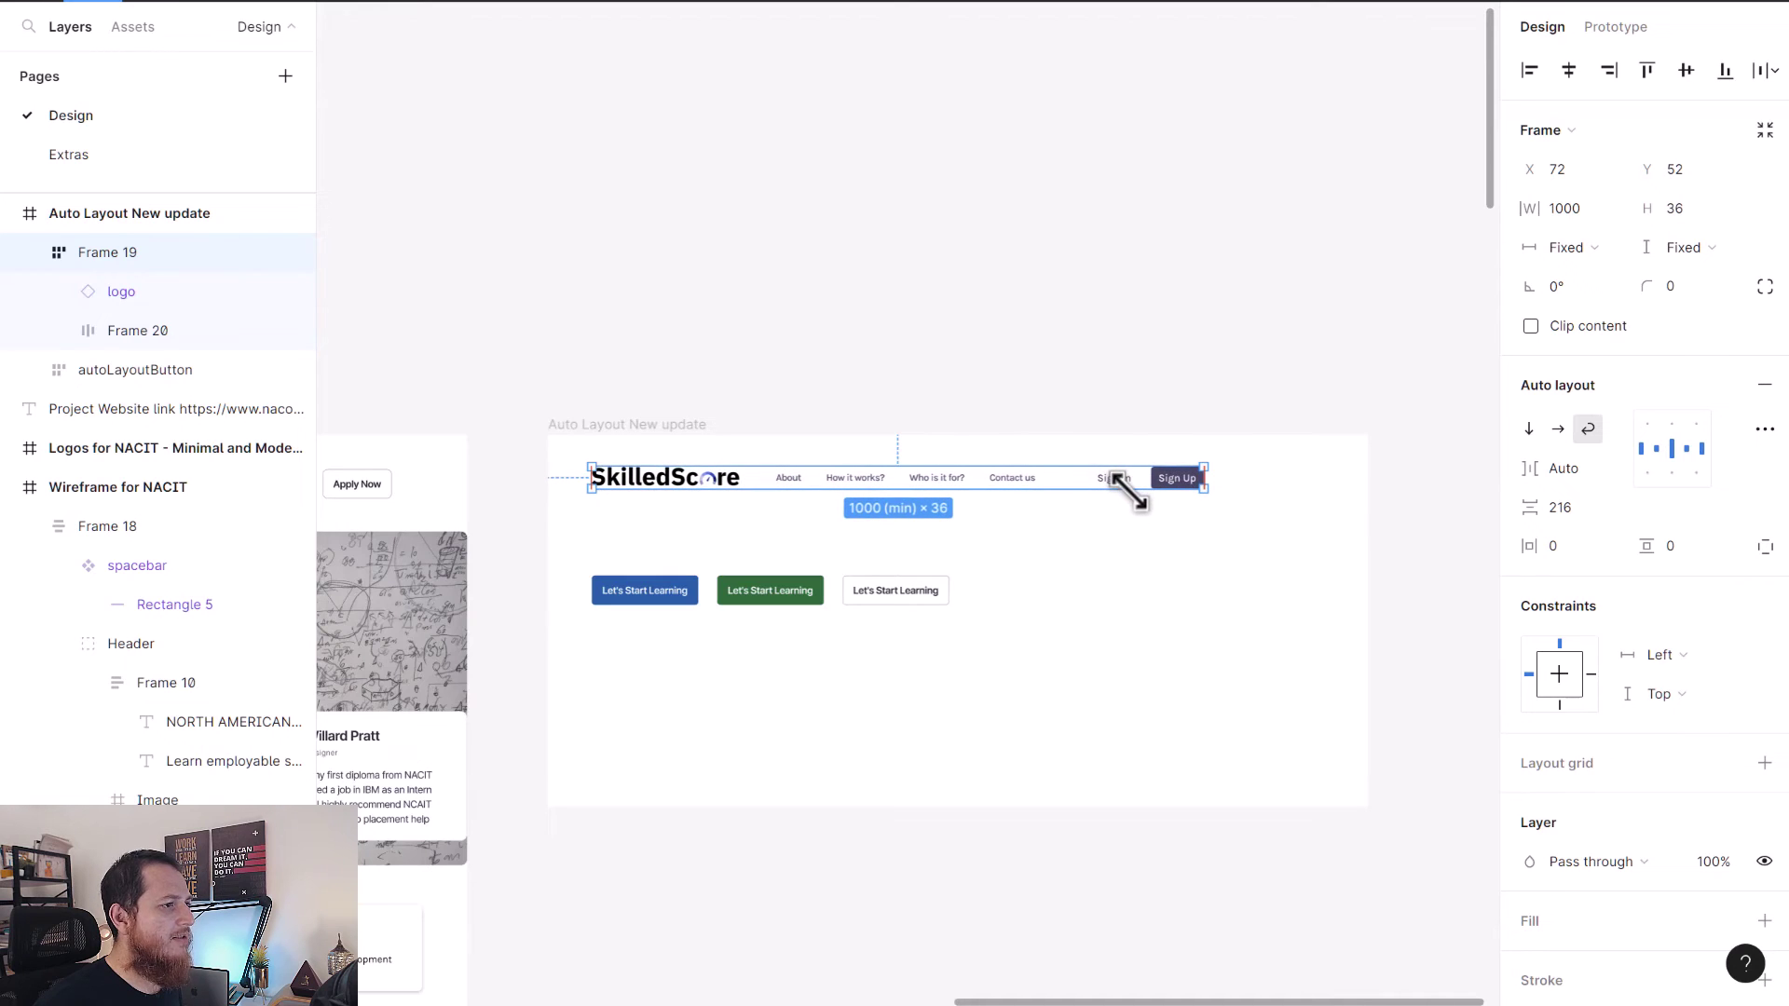
left_click(1565, 211)
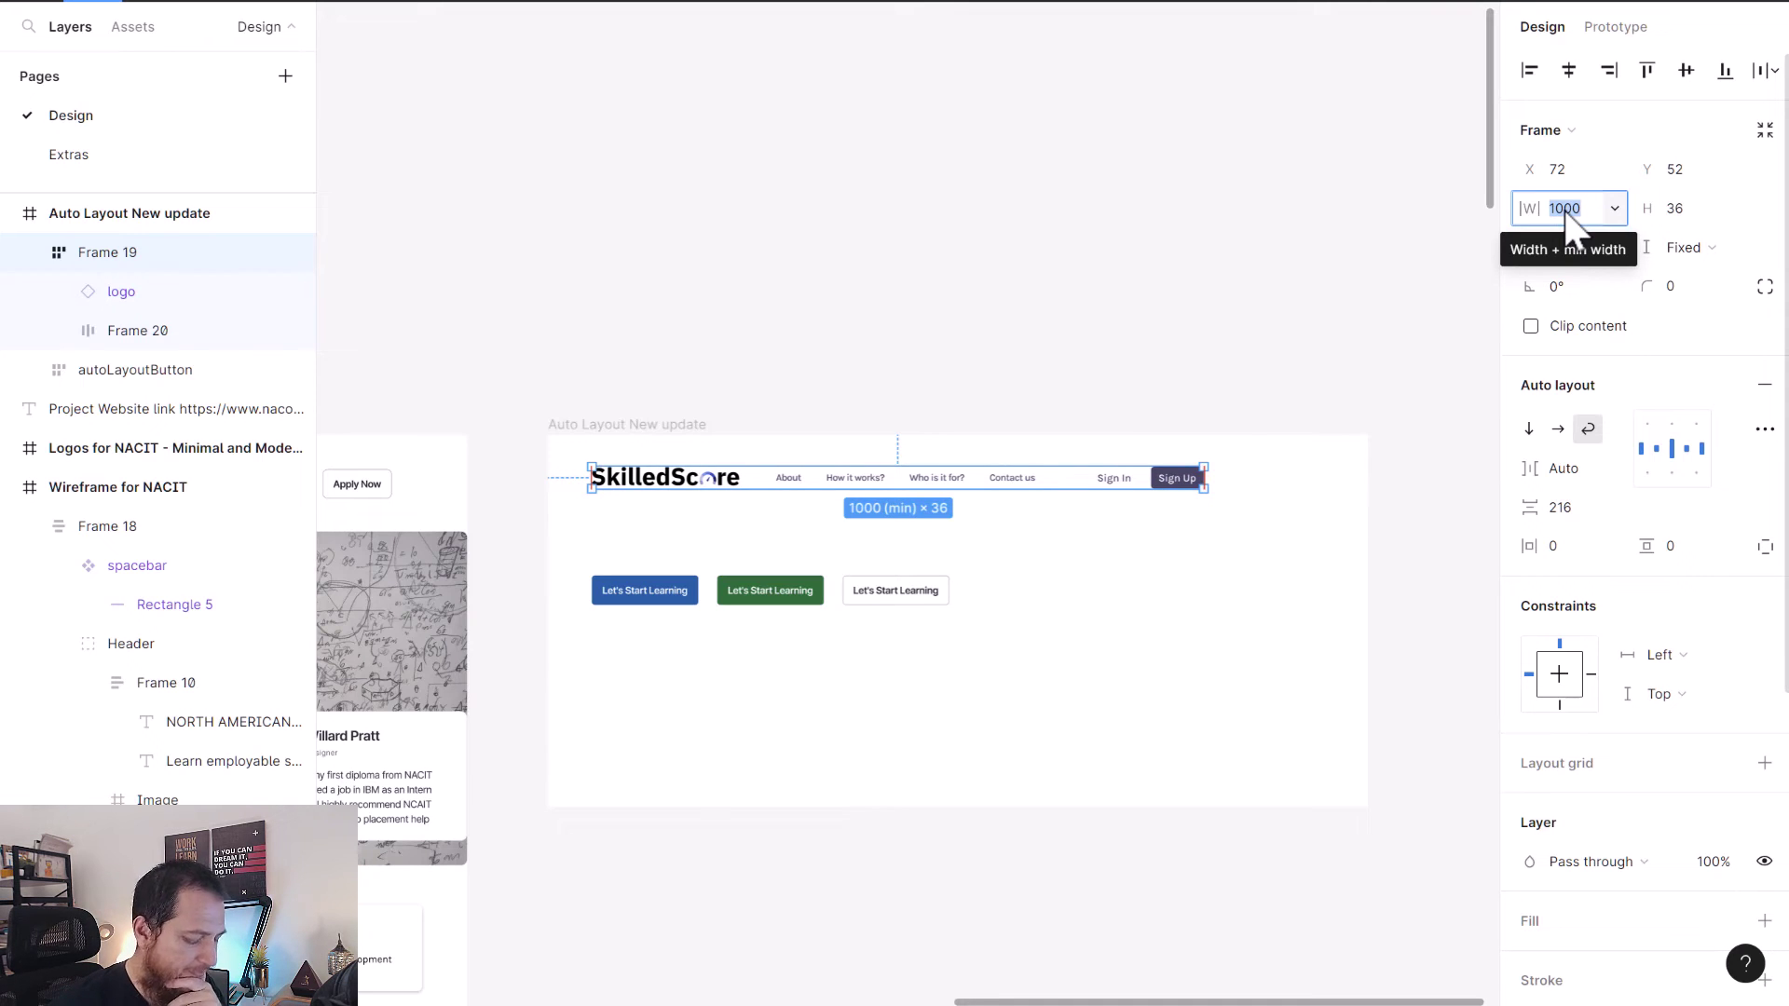
Set the navigation frame's minimum width to 290, then narrow it to test wrapping and widen it back to 1030.
key("Return")
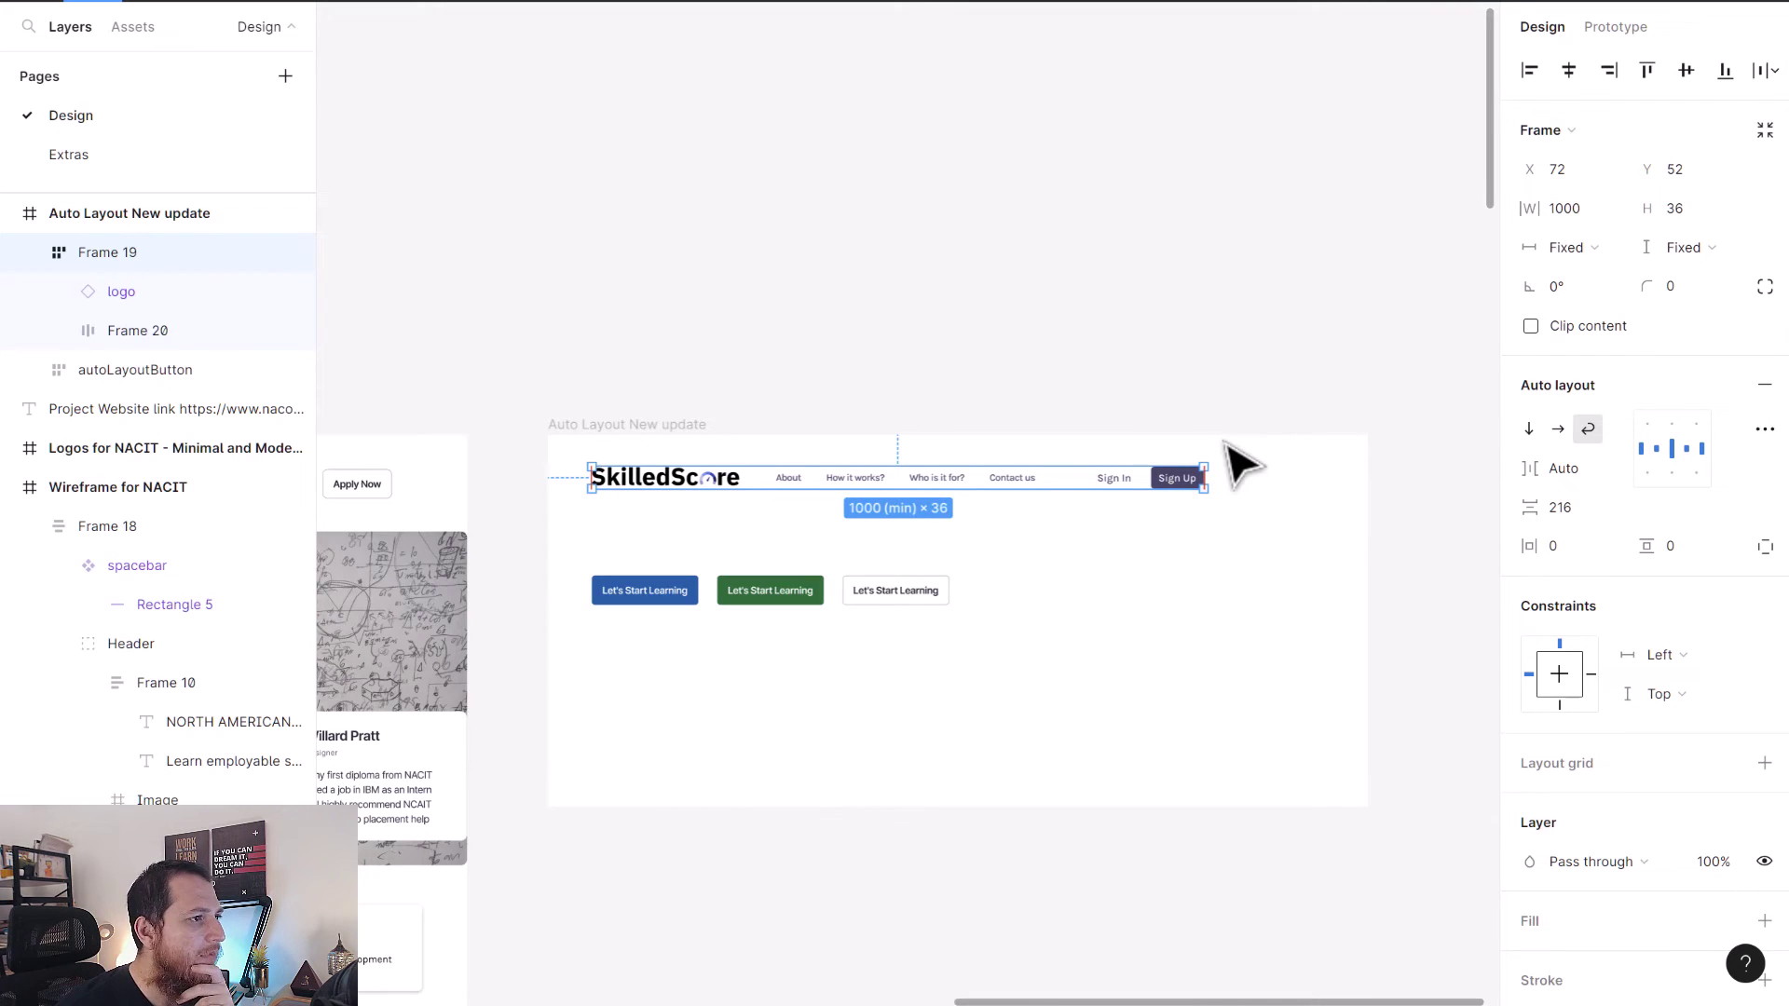
left_click(1615, 208)
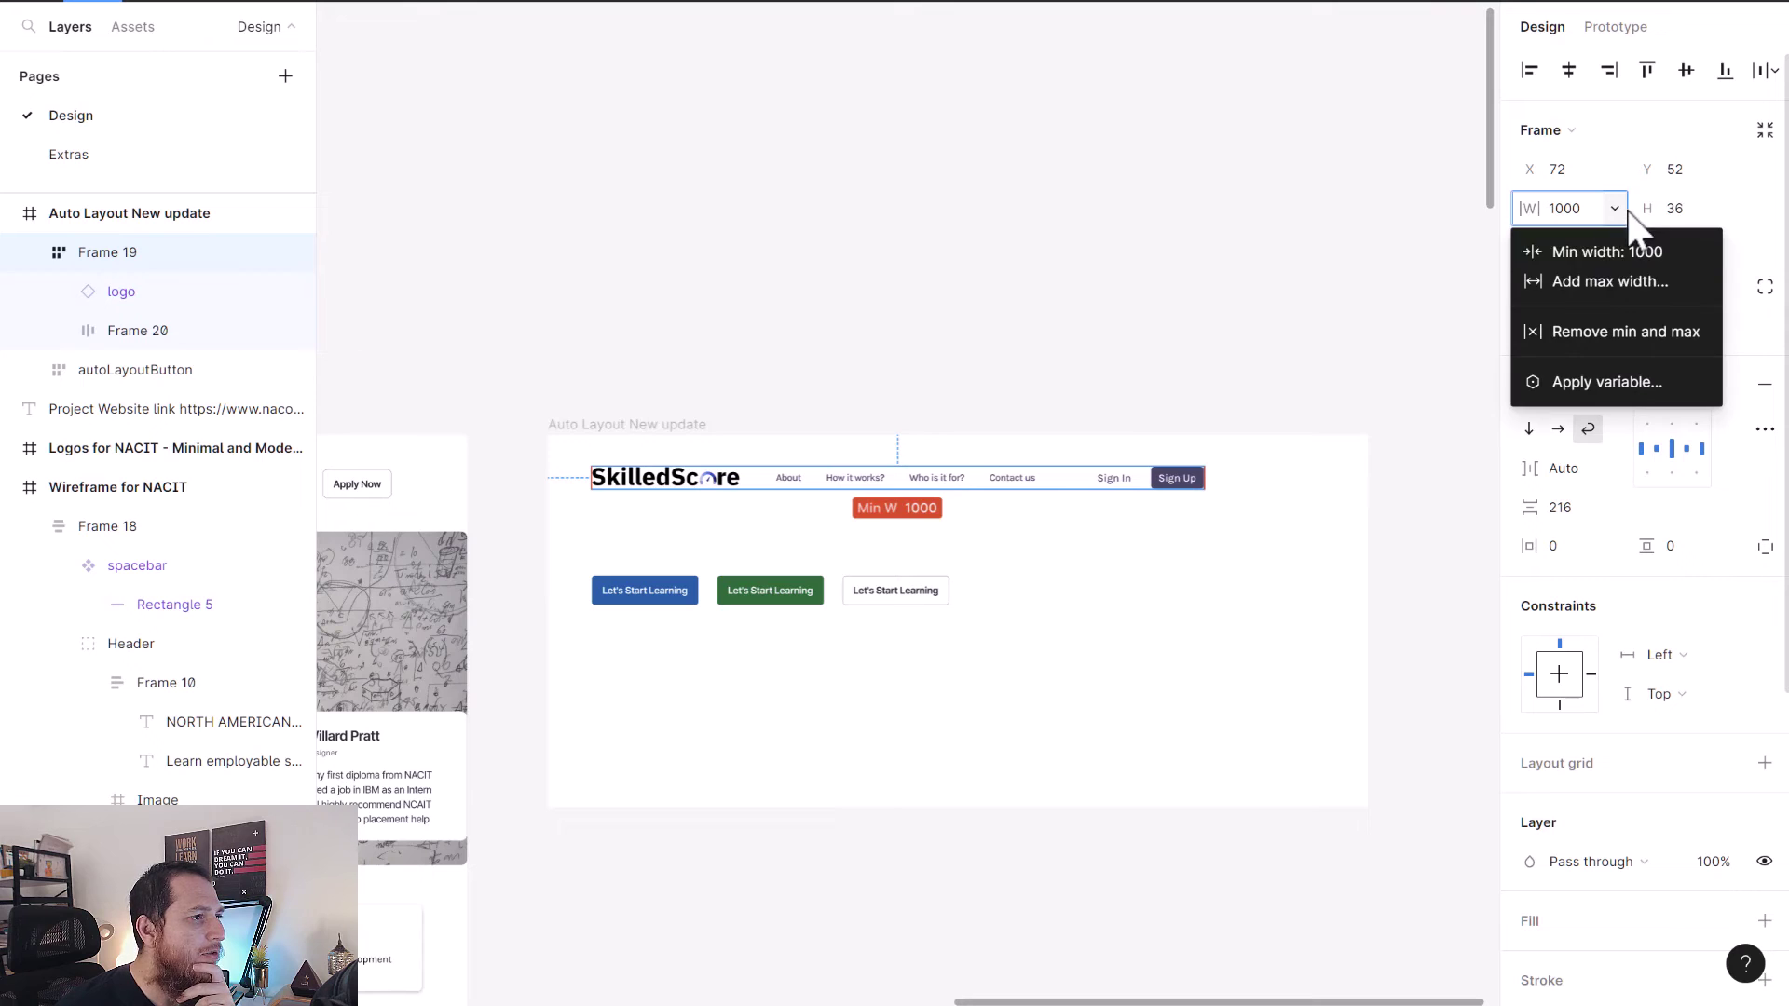
left_click(1607, 253)
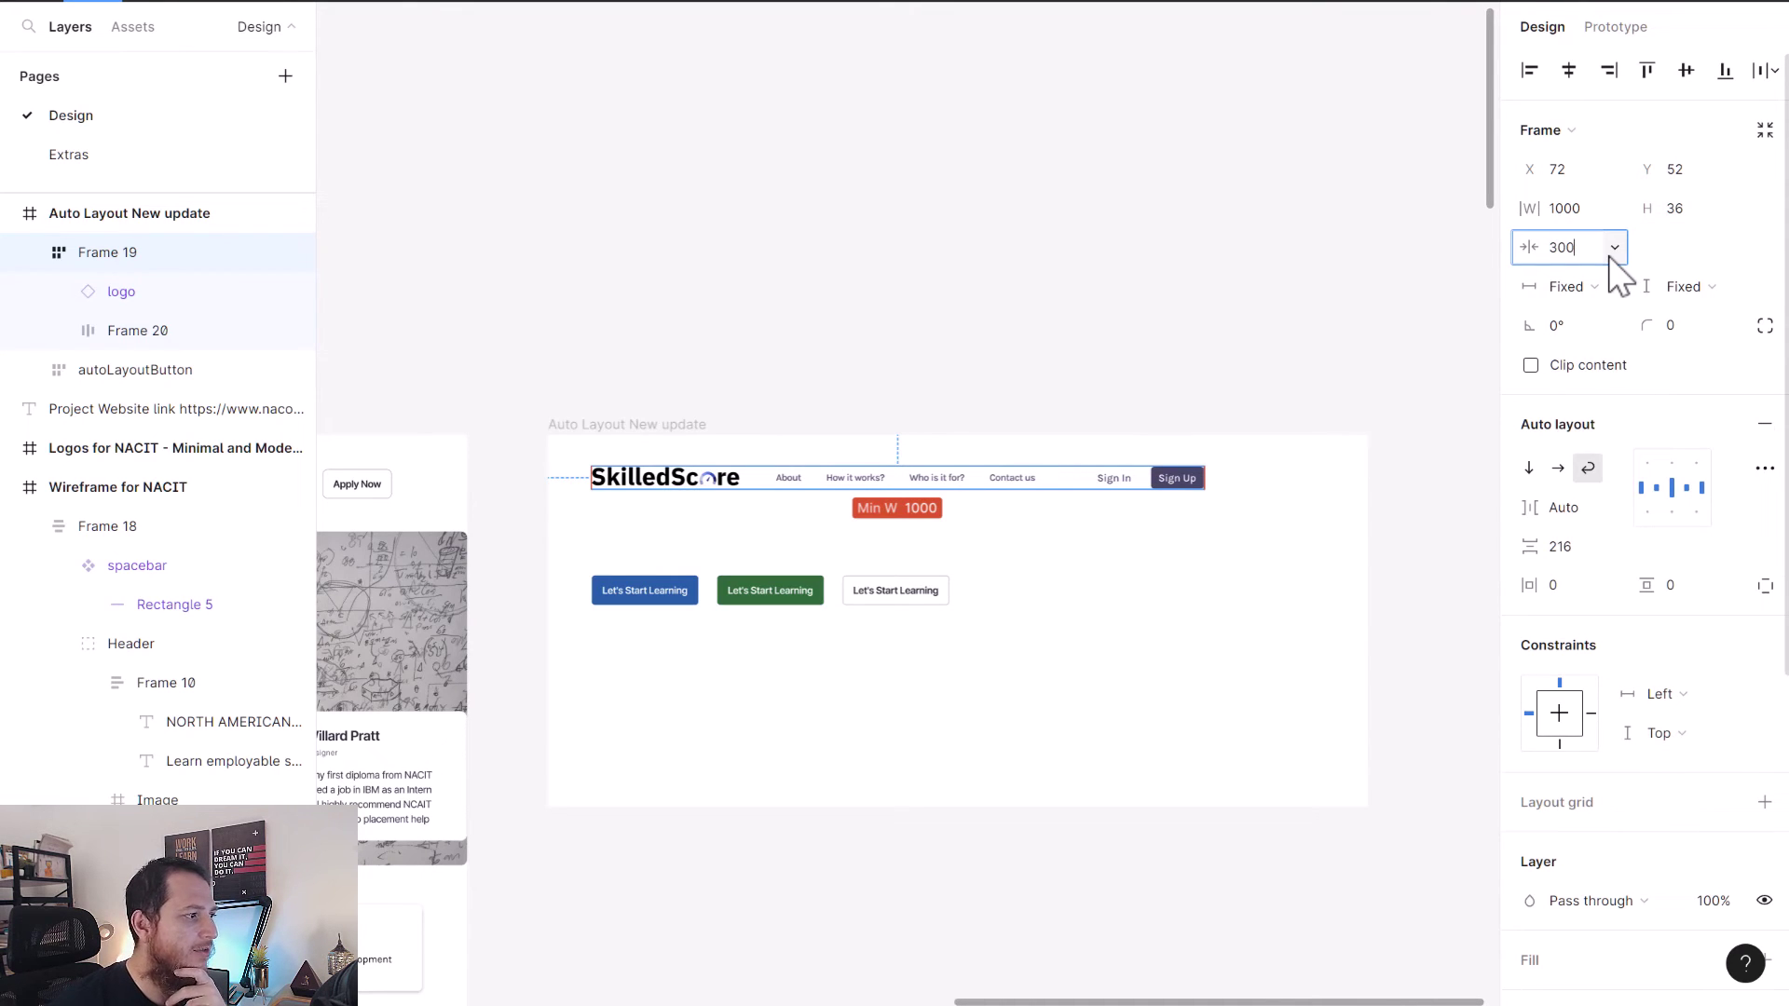
key("Return")
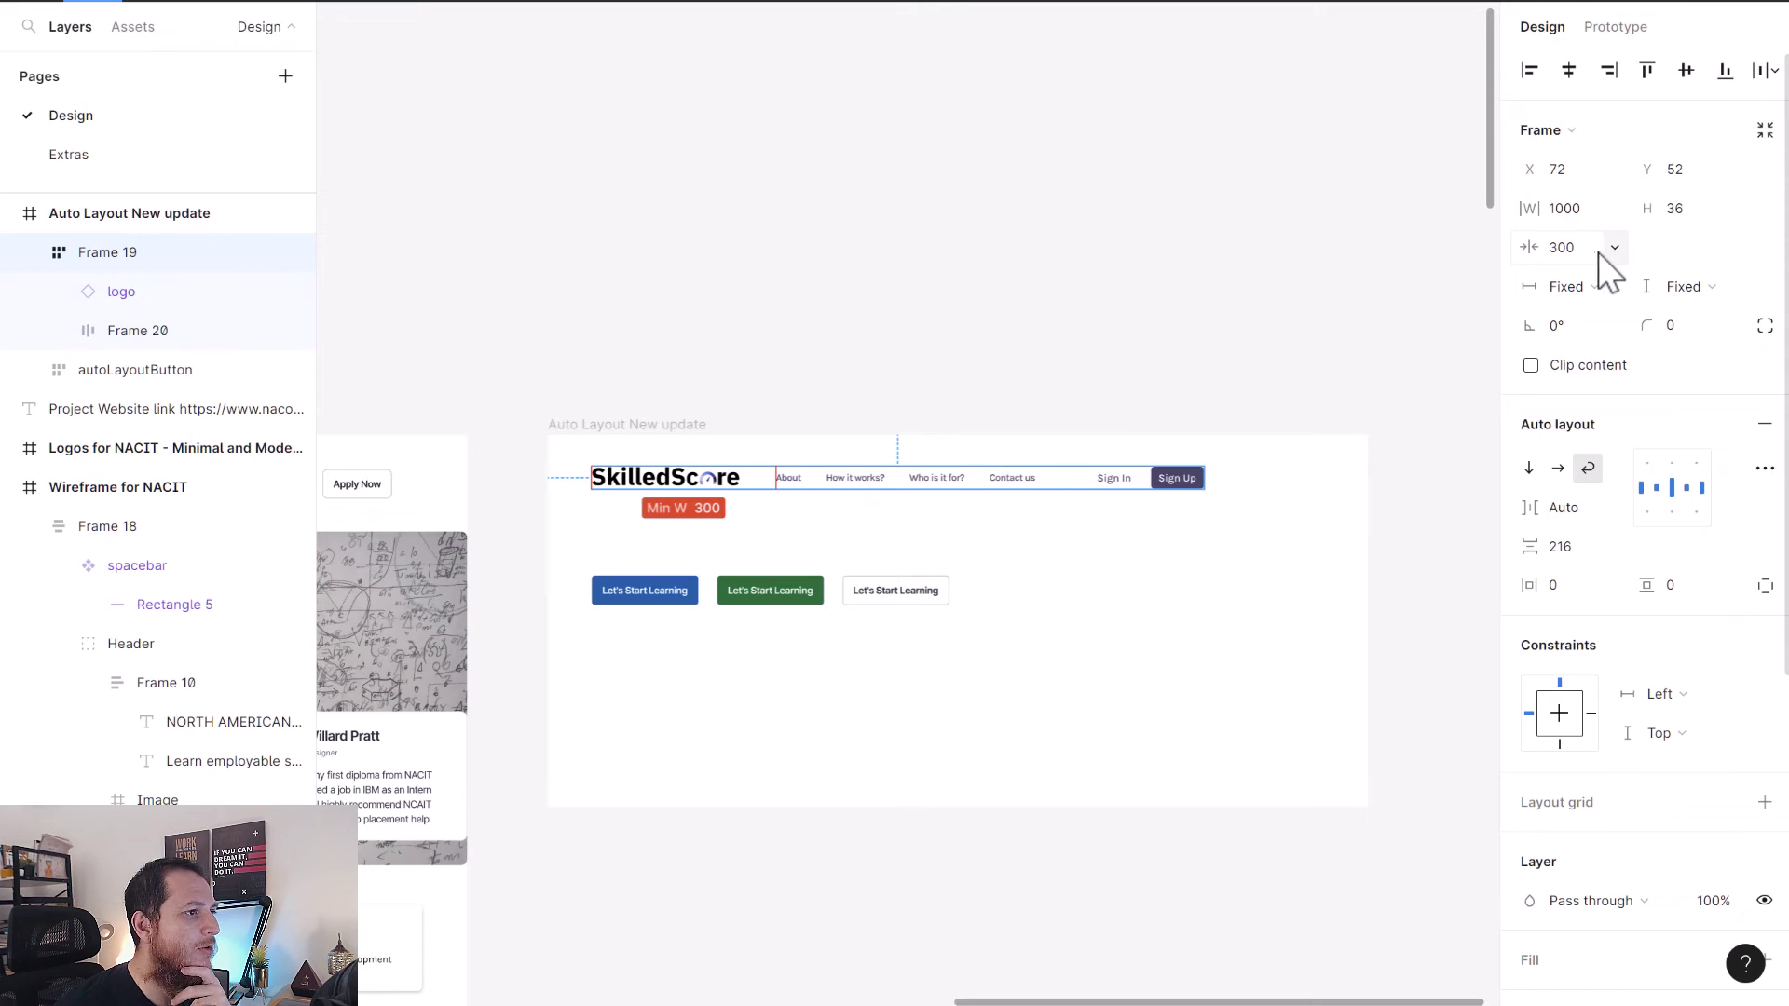
left_click(1575, 252)
type("290")
key("Return")
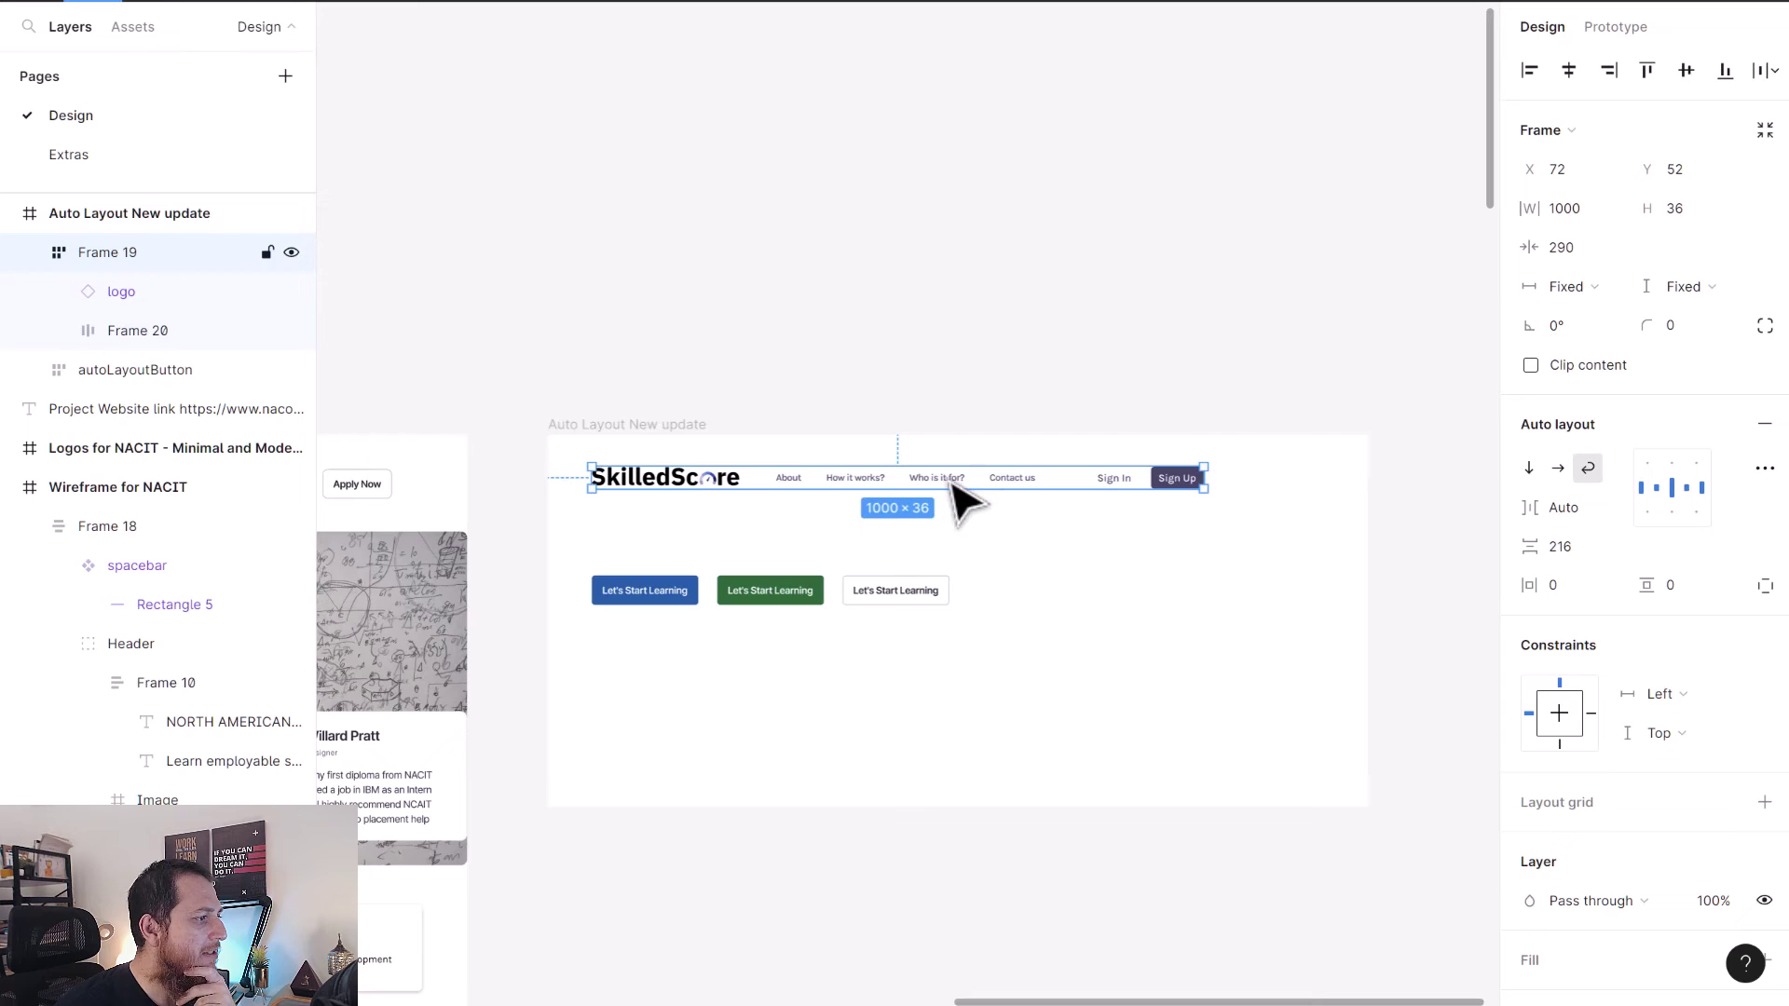
left_click_drag(1198, 479, 1014, 497)
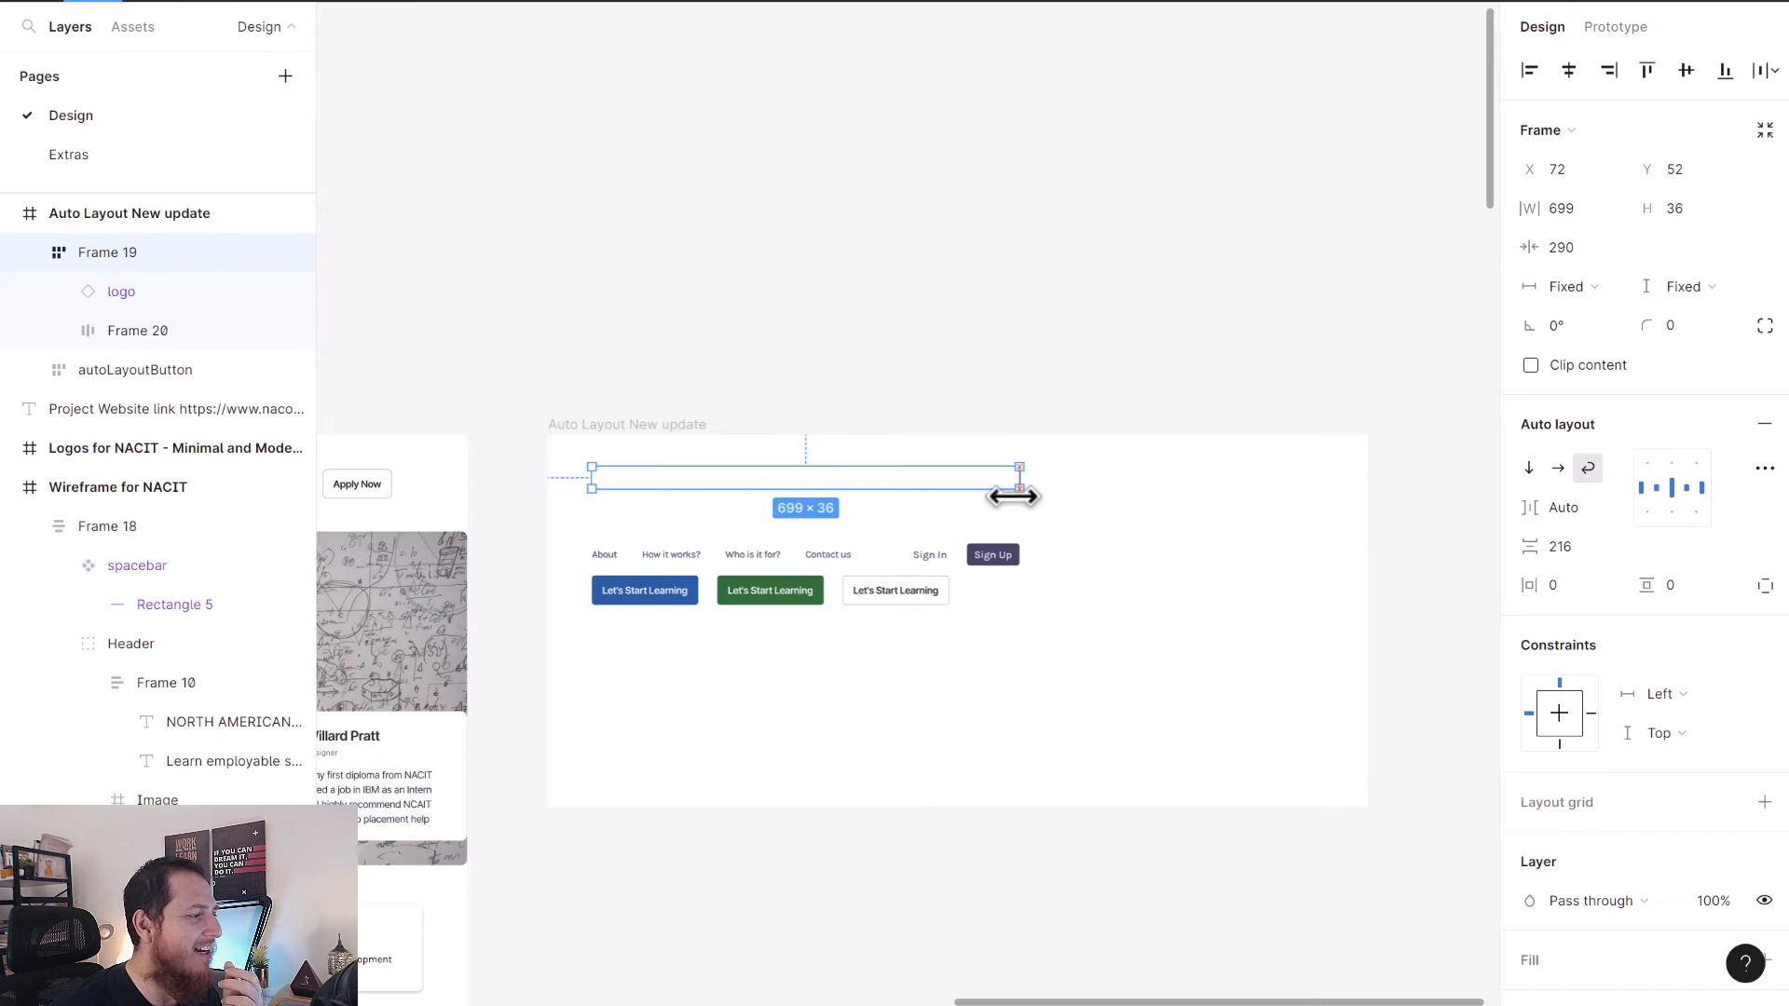
left_click_drag(1014, 497, 1228, 482)
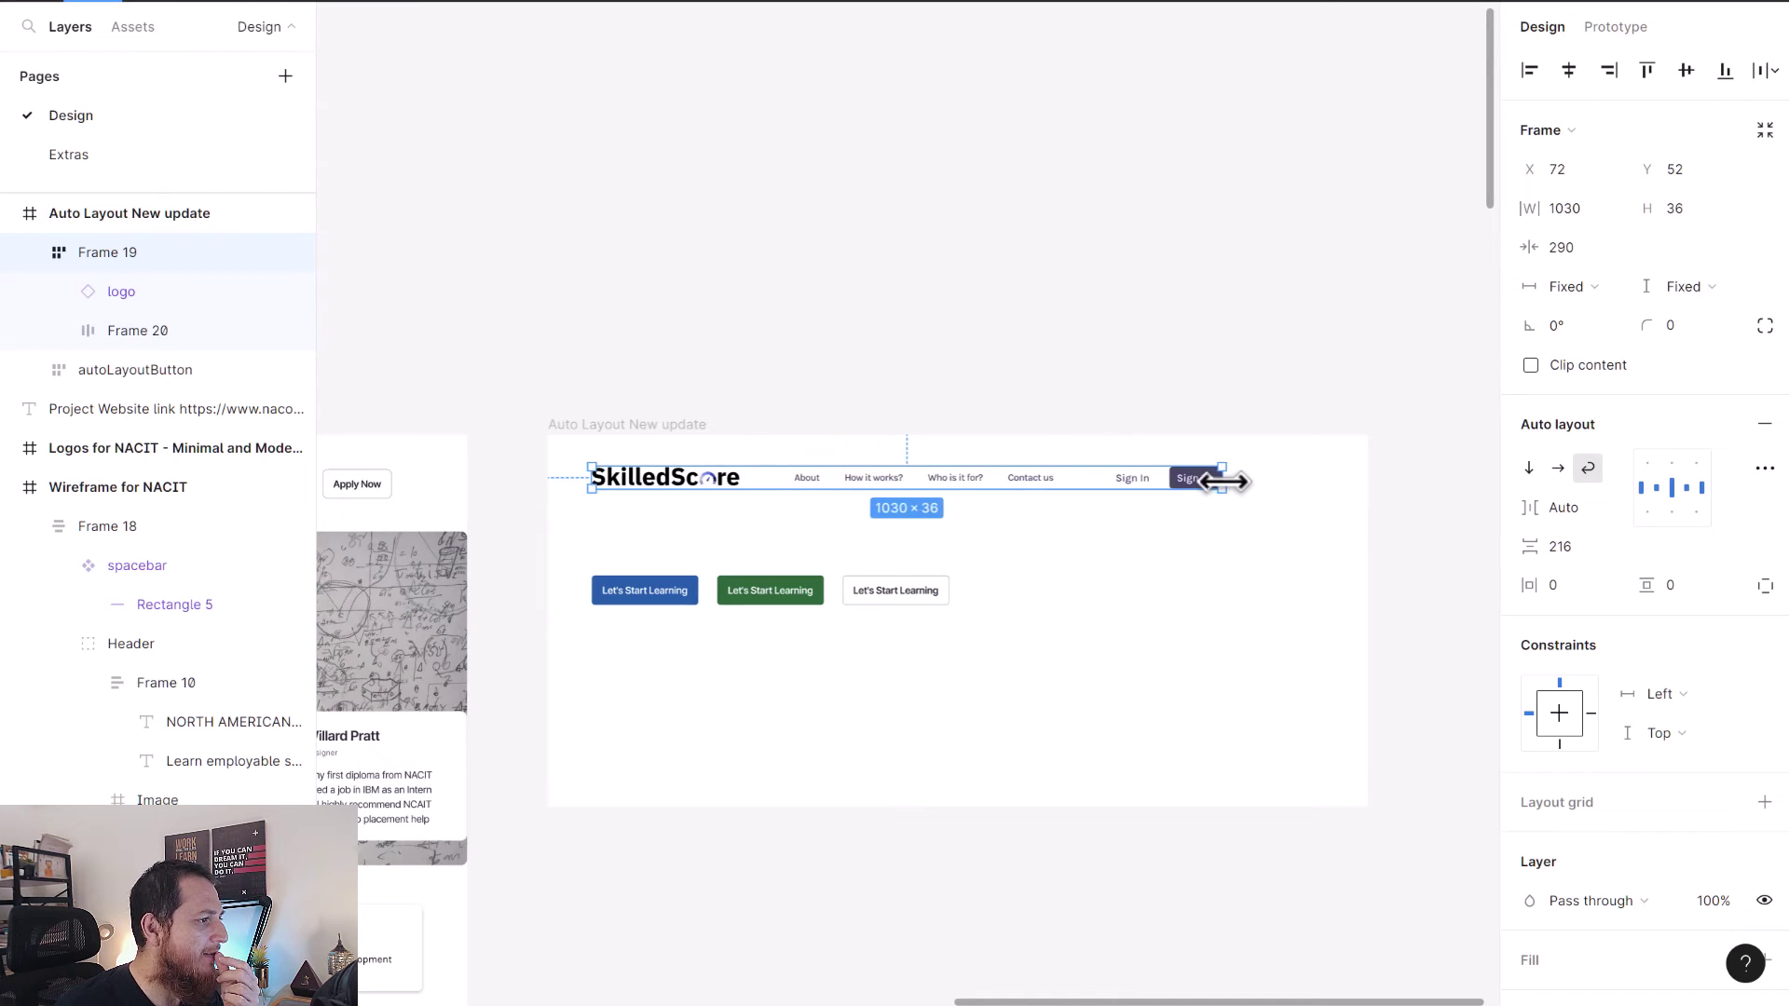
Give the header frame a maximum height of 300.
left_click(1688, 216)
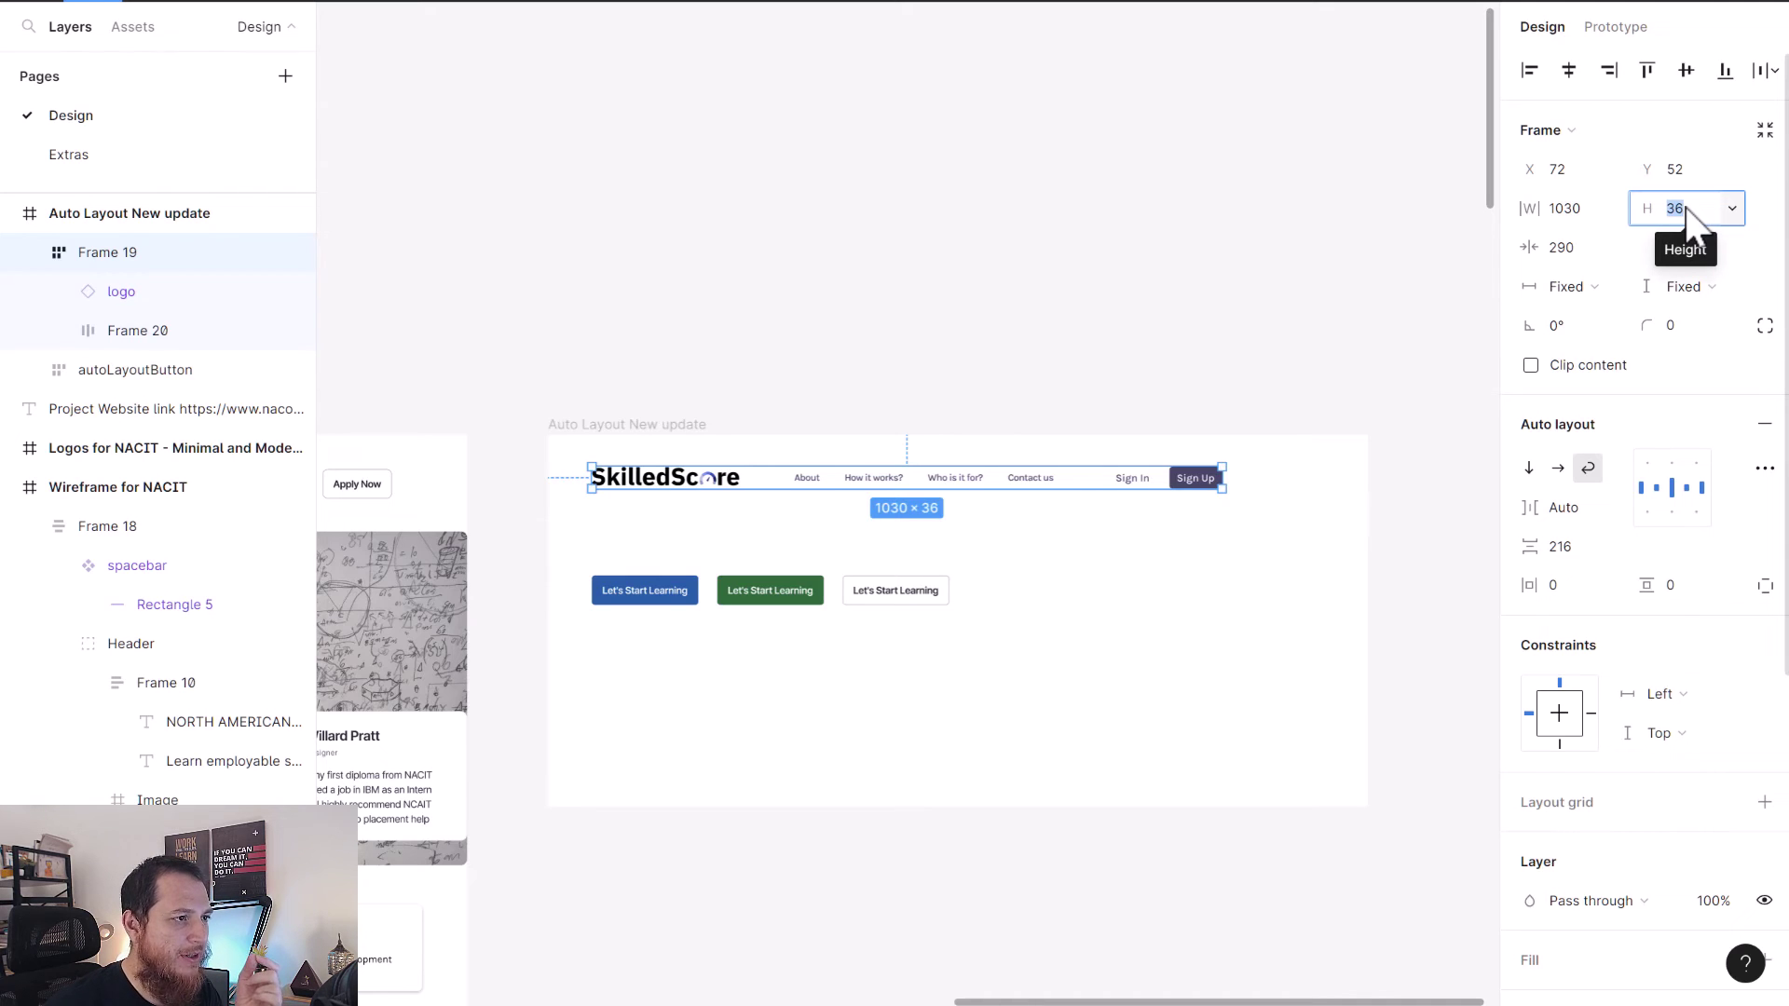
left_click(1731, 209)
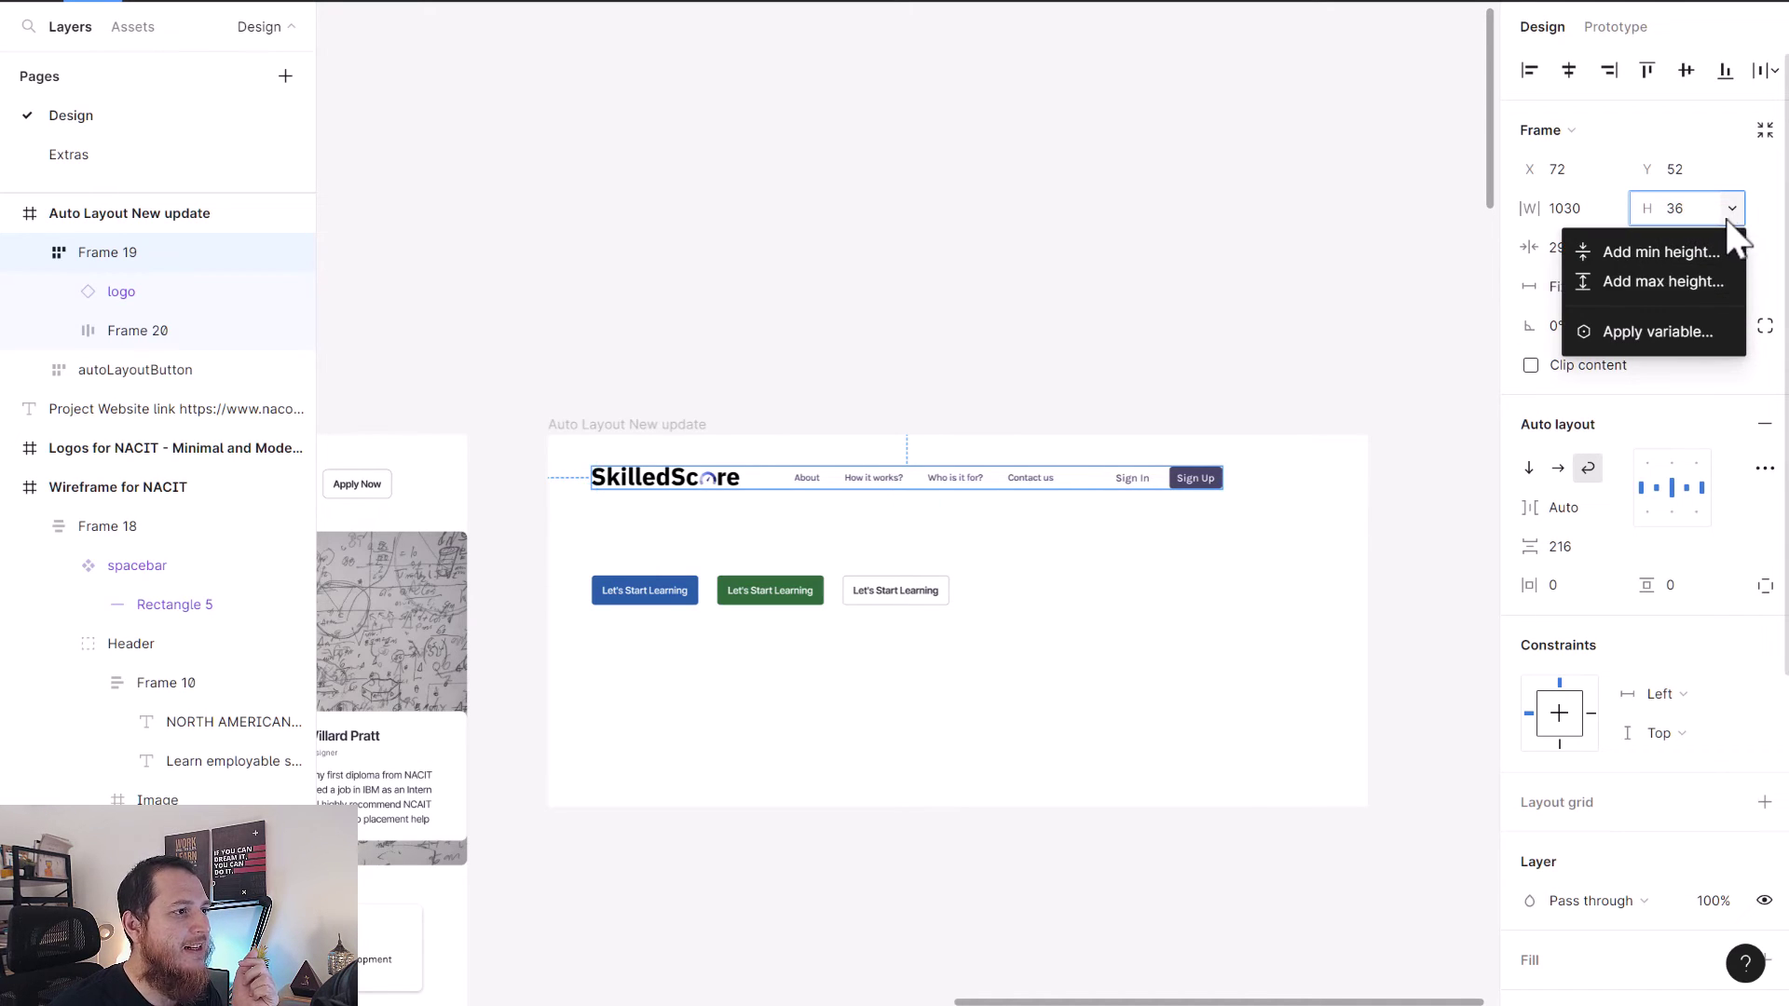
left_click(1712, 276)
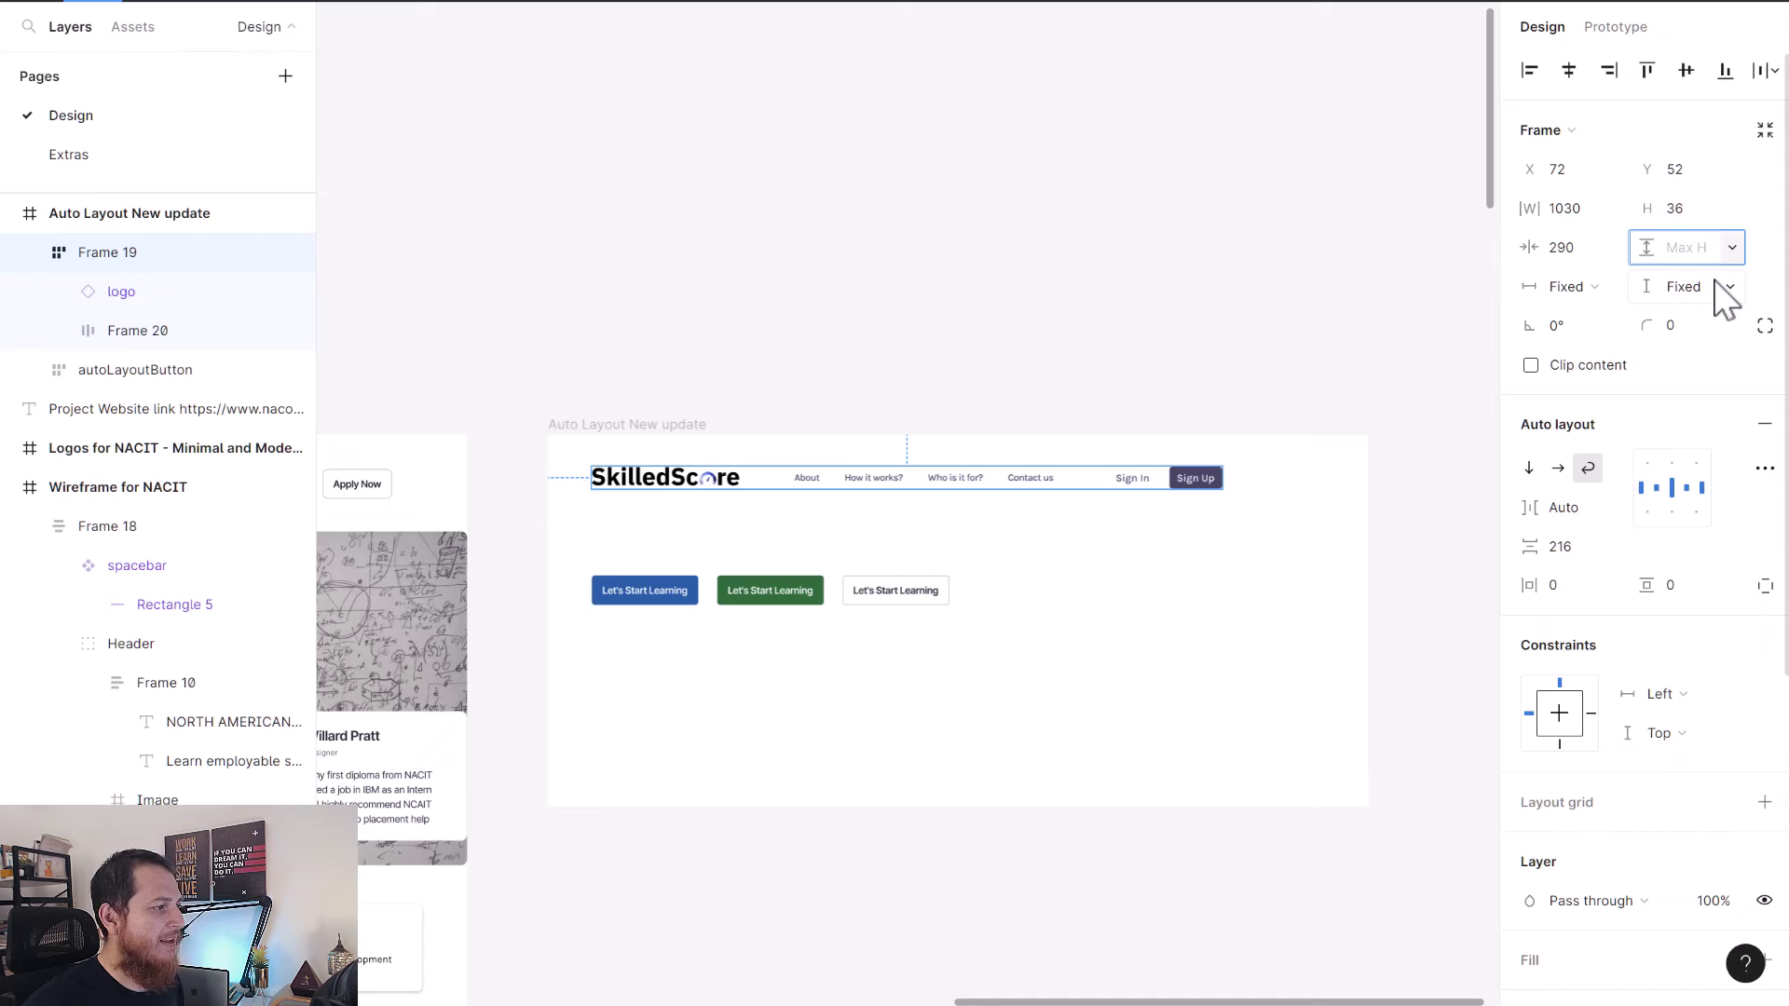
type("3")
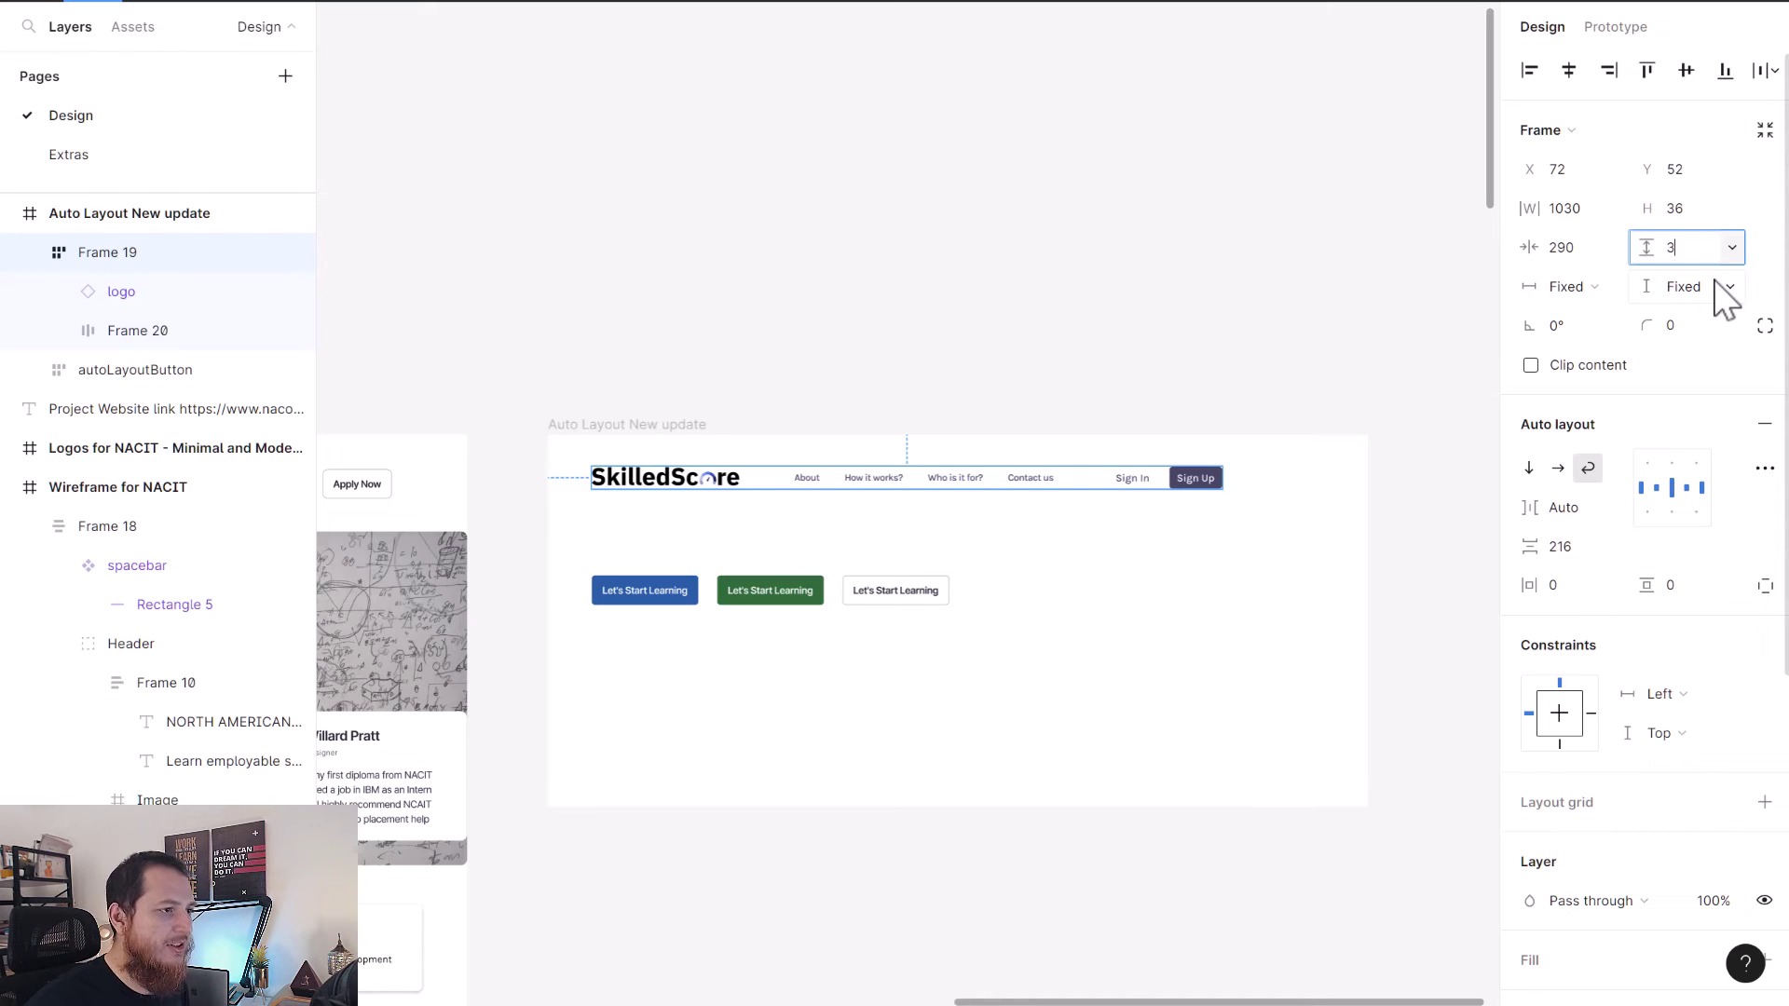
type("00")
key("Return")
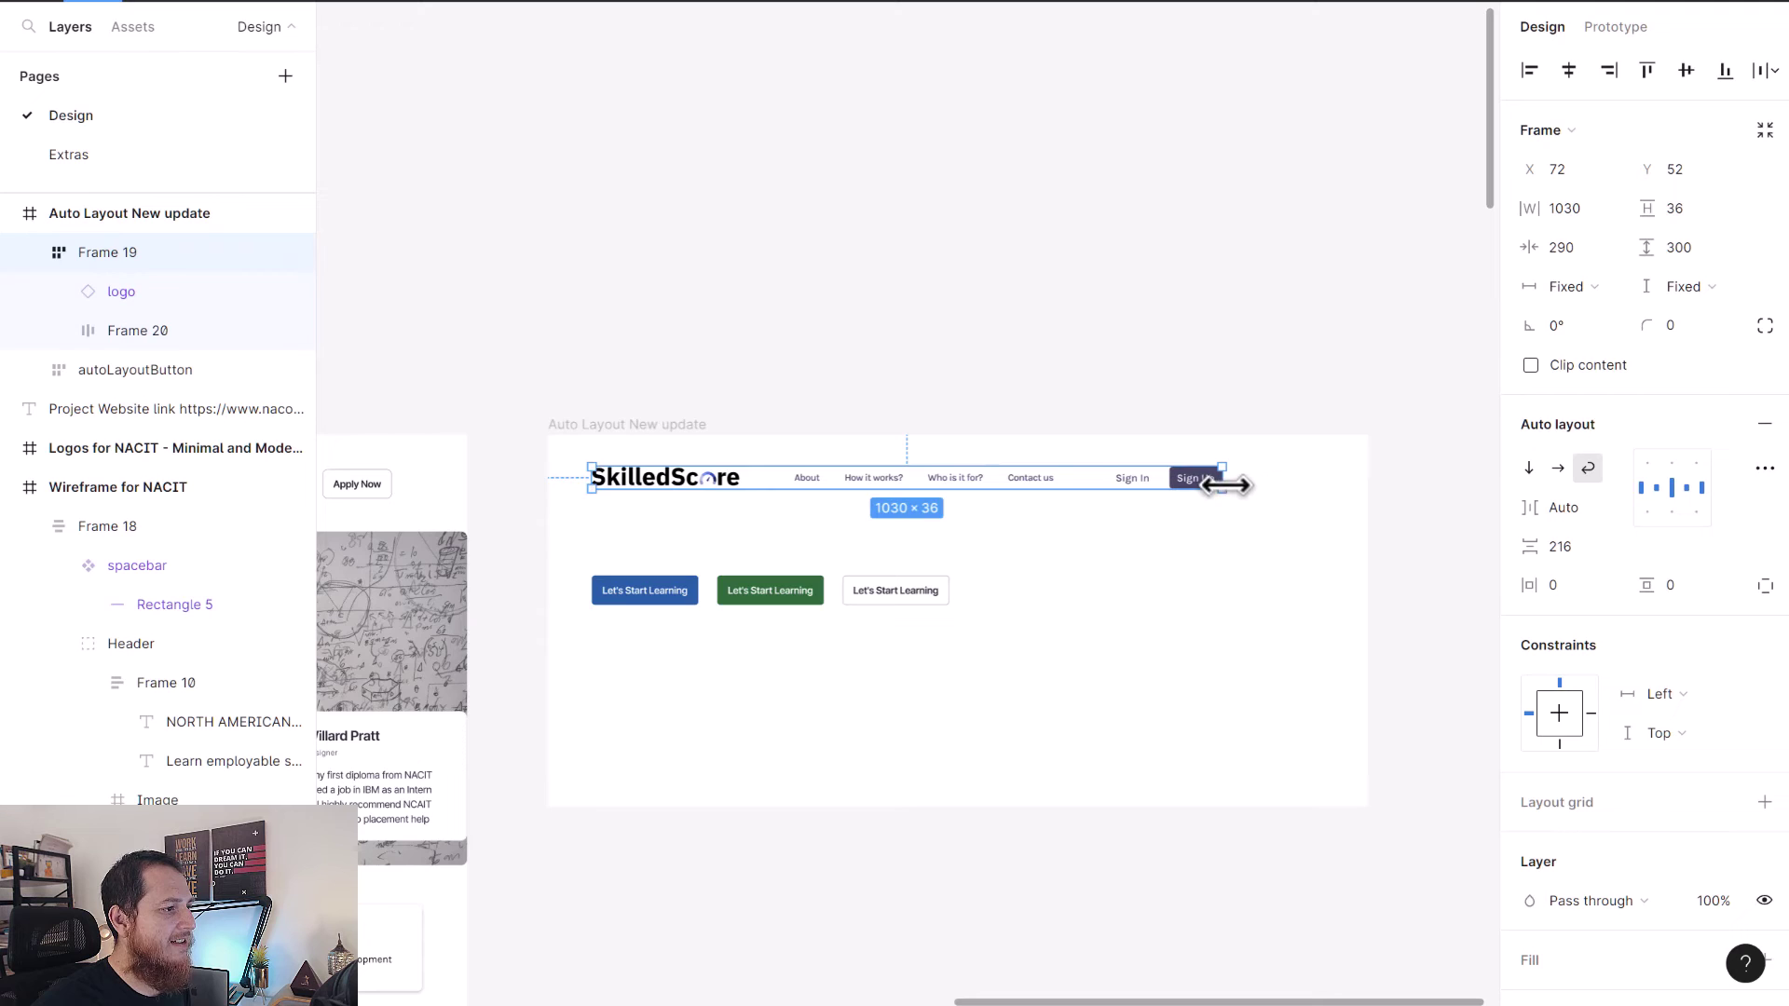
Narrow the header to 699 wide so links wrap, and set its height to 200.
left_click_drag(1223, 488, 1022, 499)
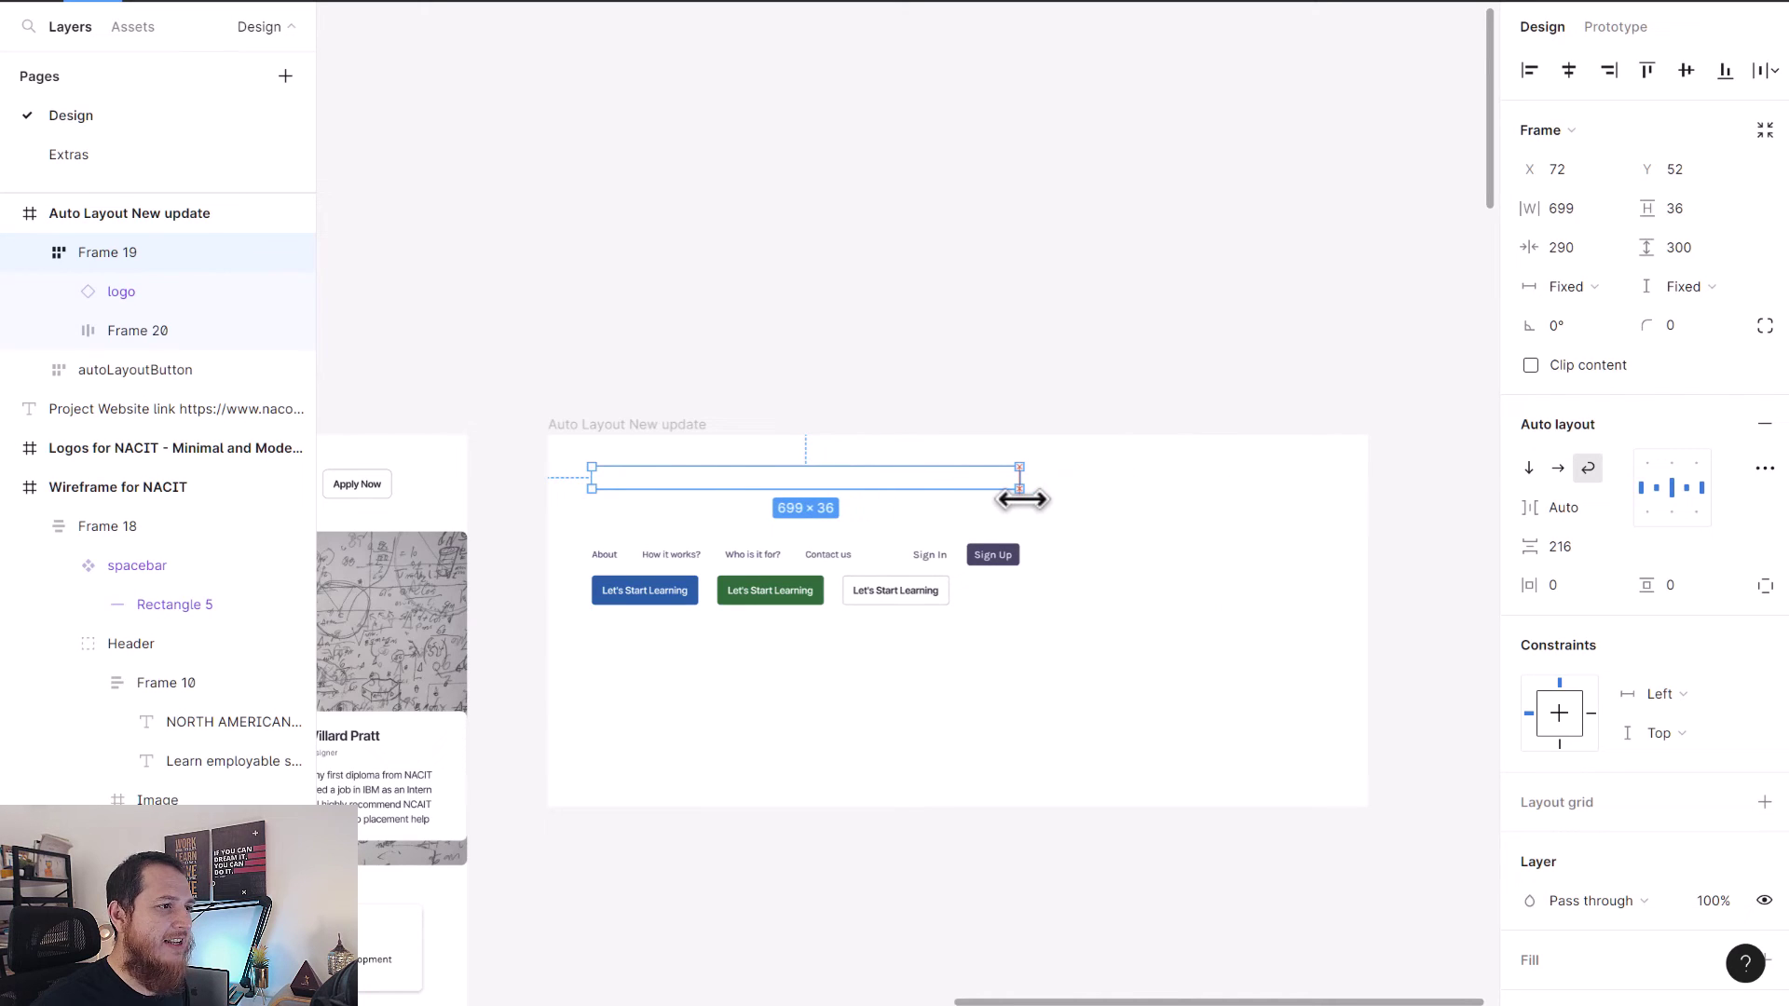
left_click(1674, 208)
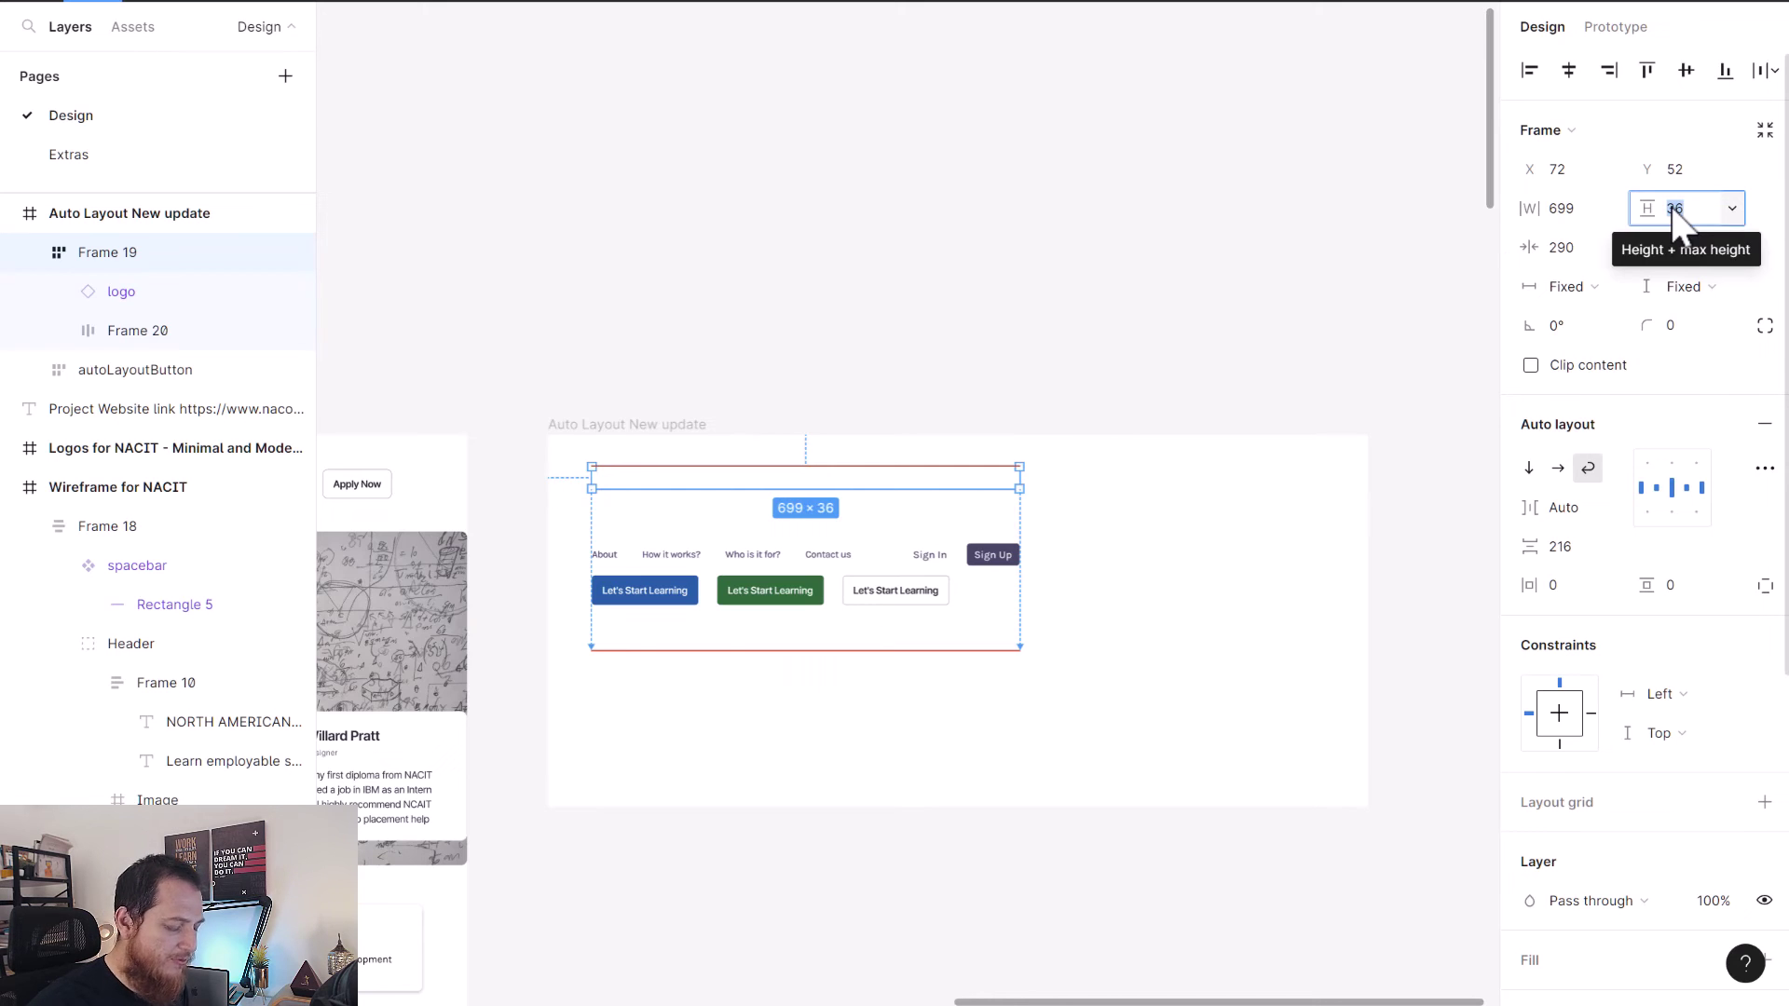
type("200")
key("Return")
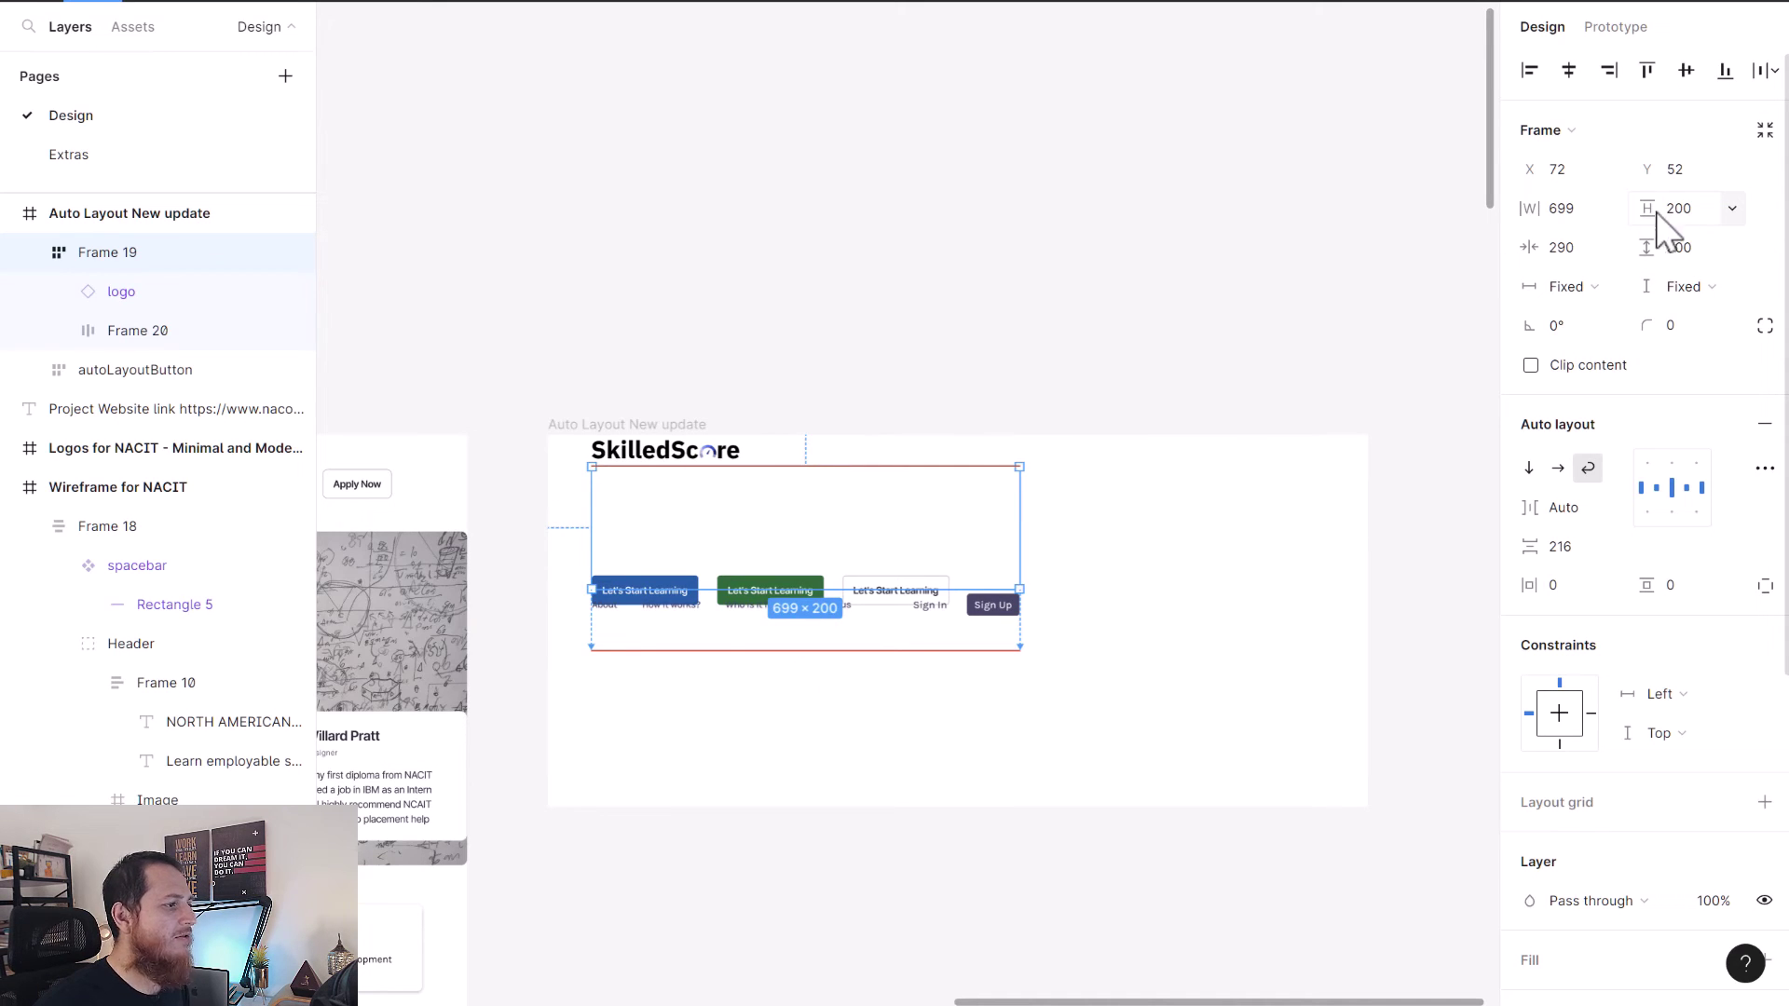
Change the header's auto layout gap from 216 to 20.
left_click(1574, 550)
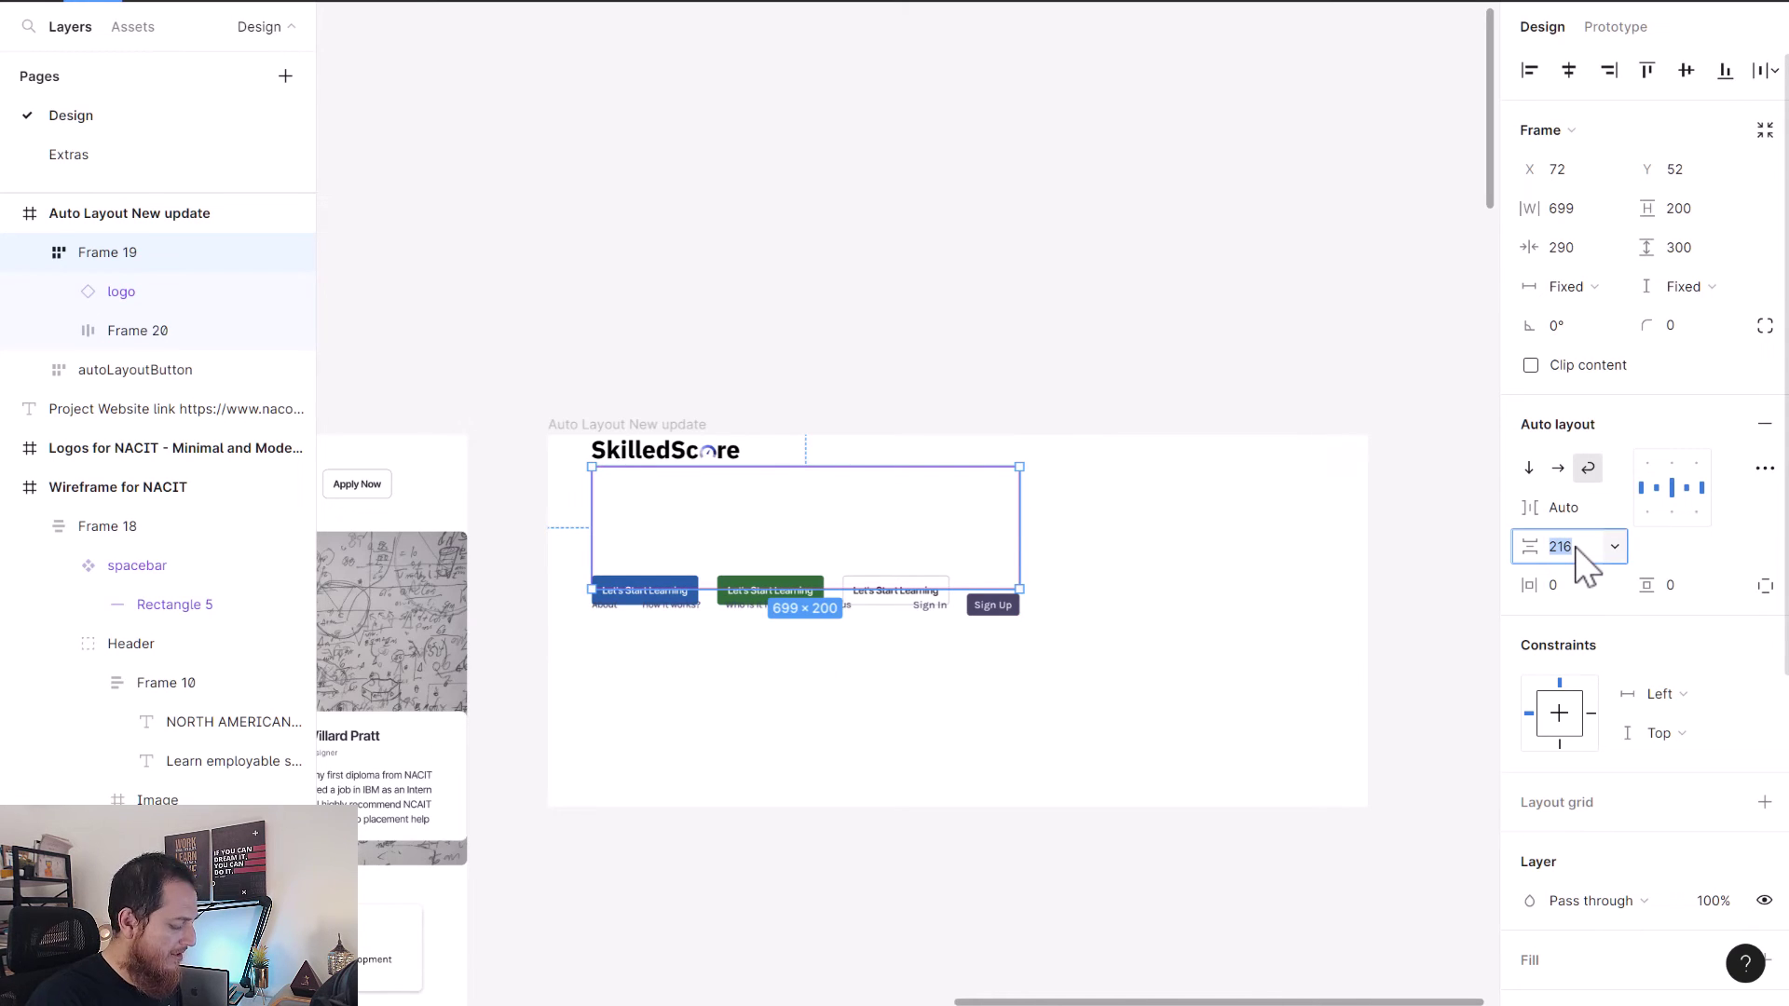
key("Return")
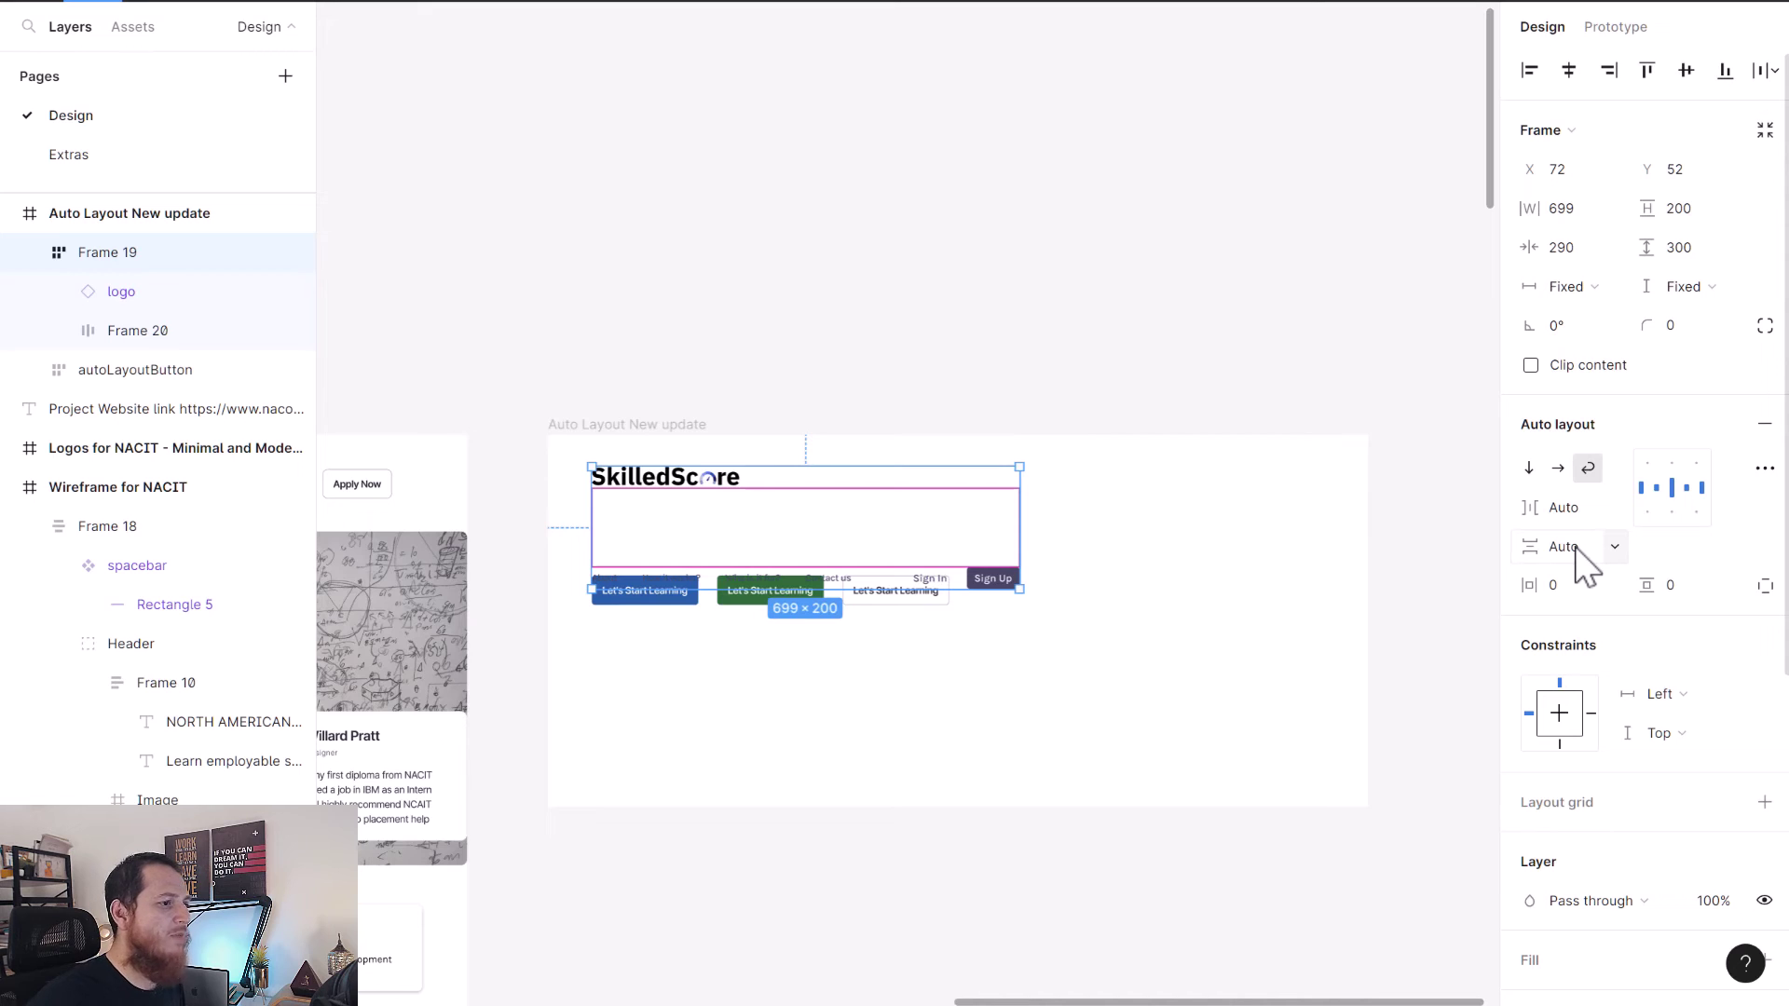
left_click(1575, 550)
type("20")
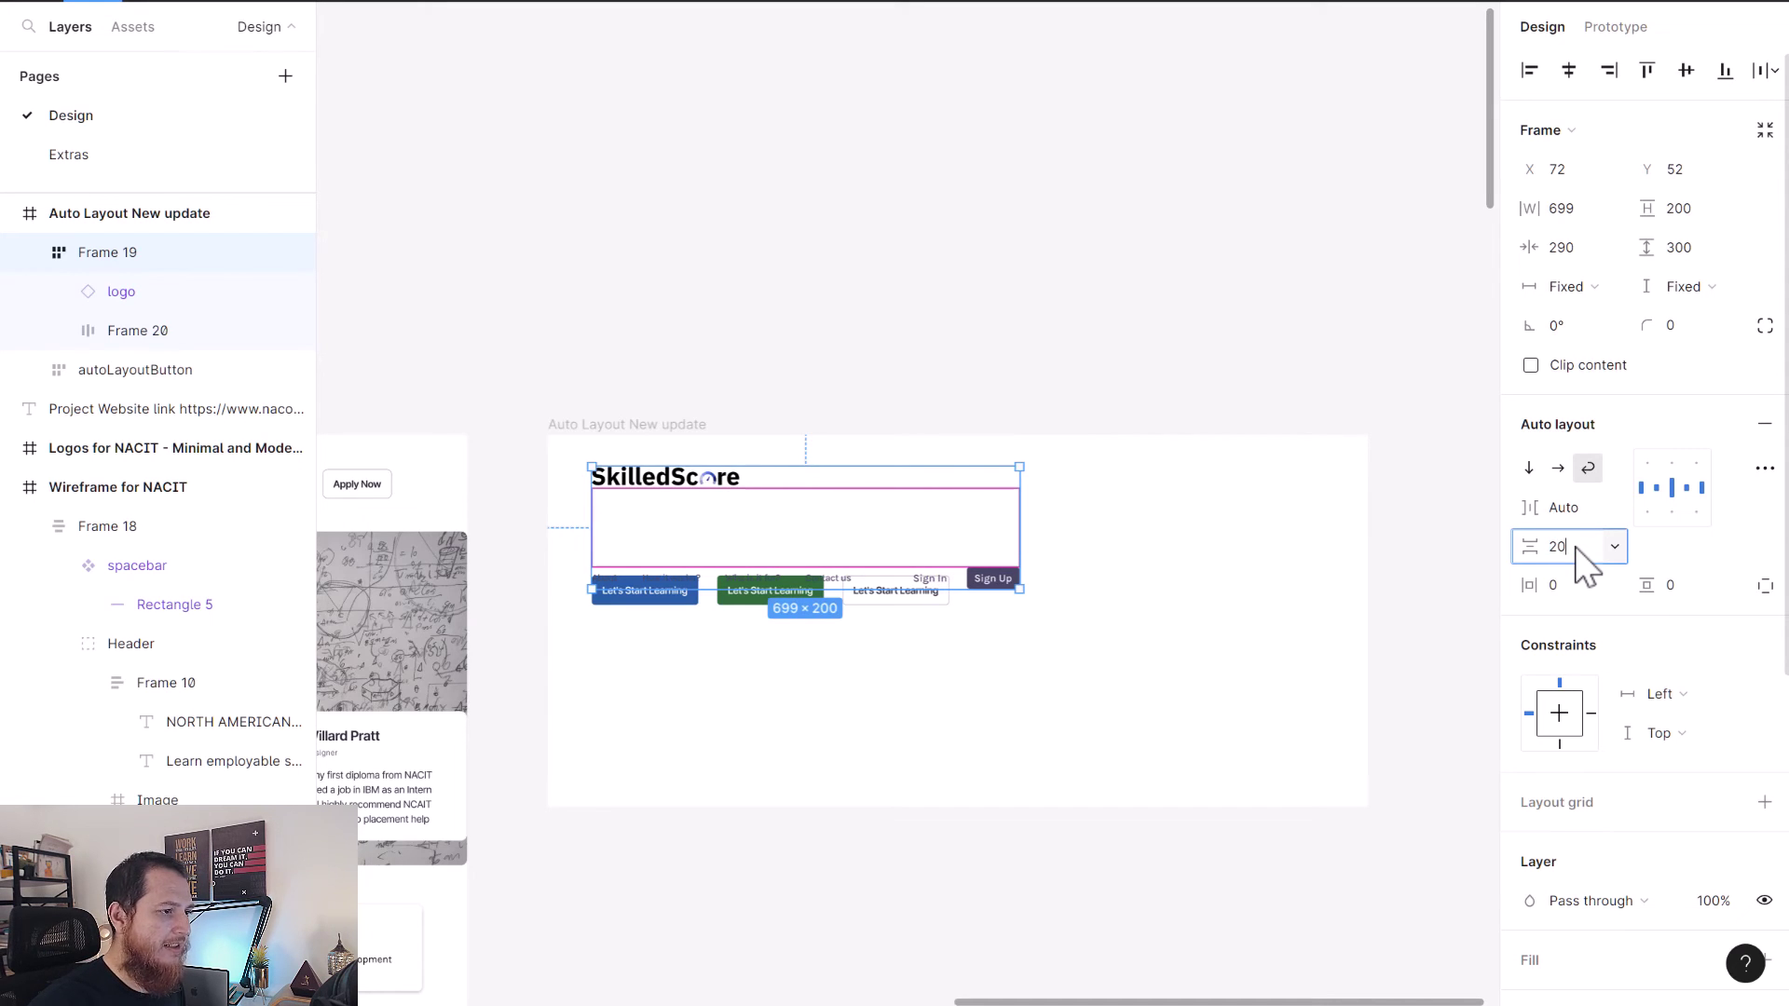
key("Return")
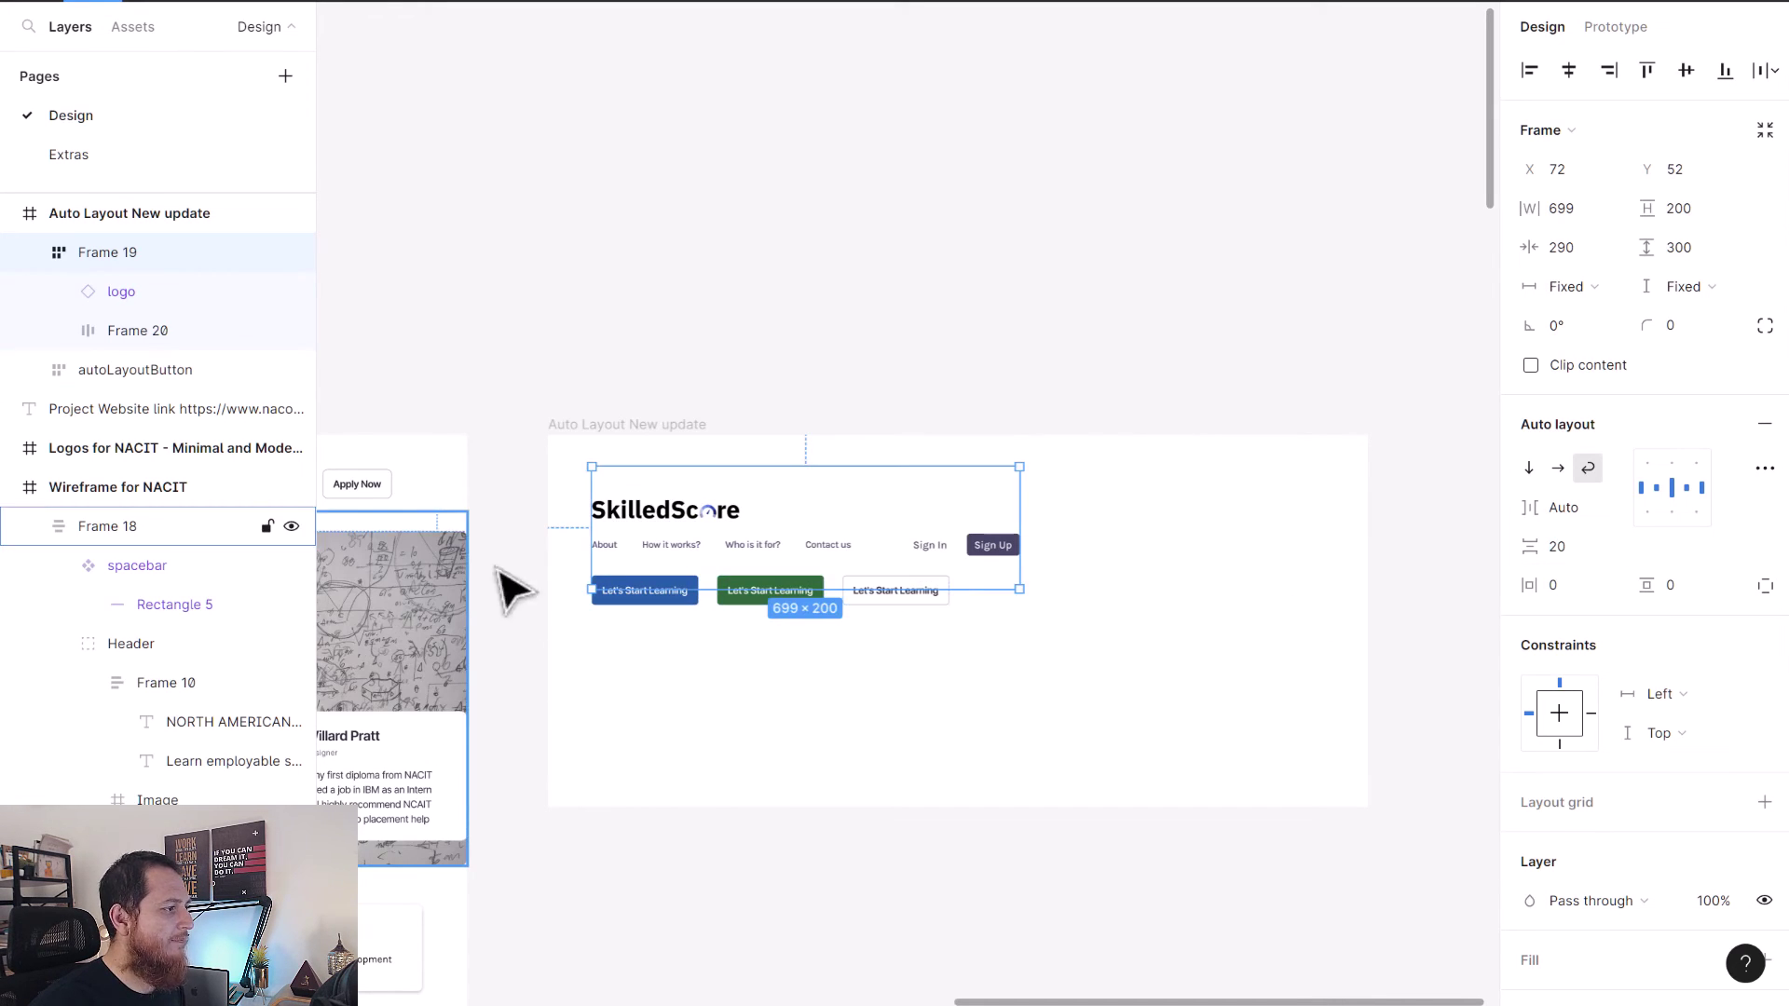
Move the header up to Y 12 and shift the autoLayoutButton row further down.
mouse_move(651, 519)
left_mouse_down()
mouse_move(679, 495)
mouse_move(650, 496)
left_mouse_up()
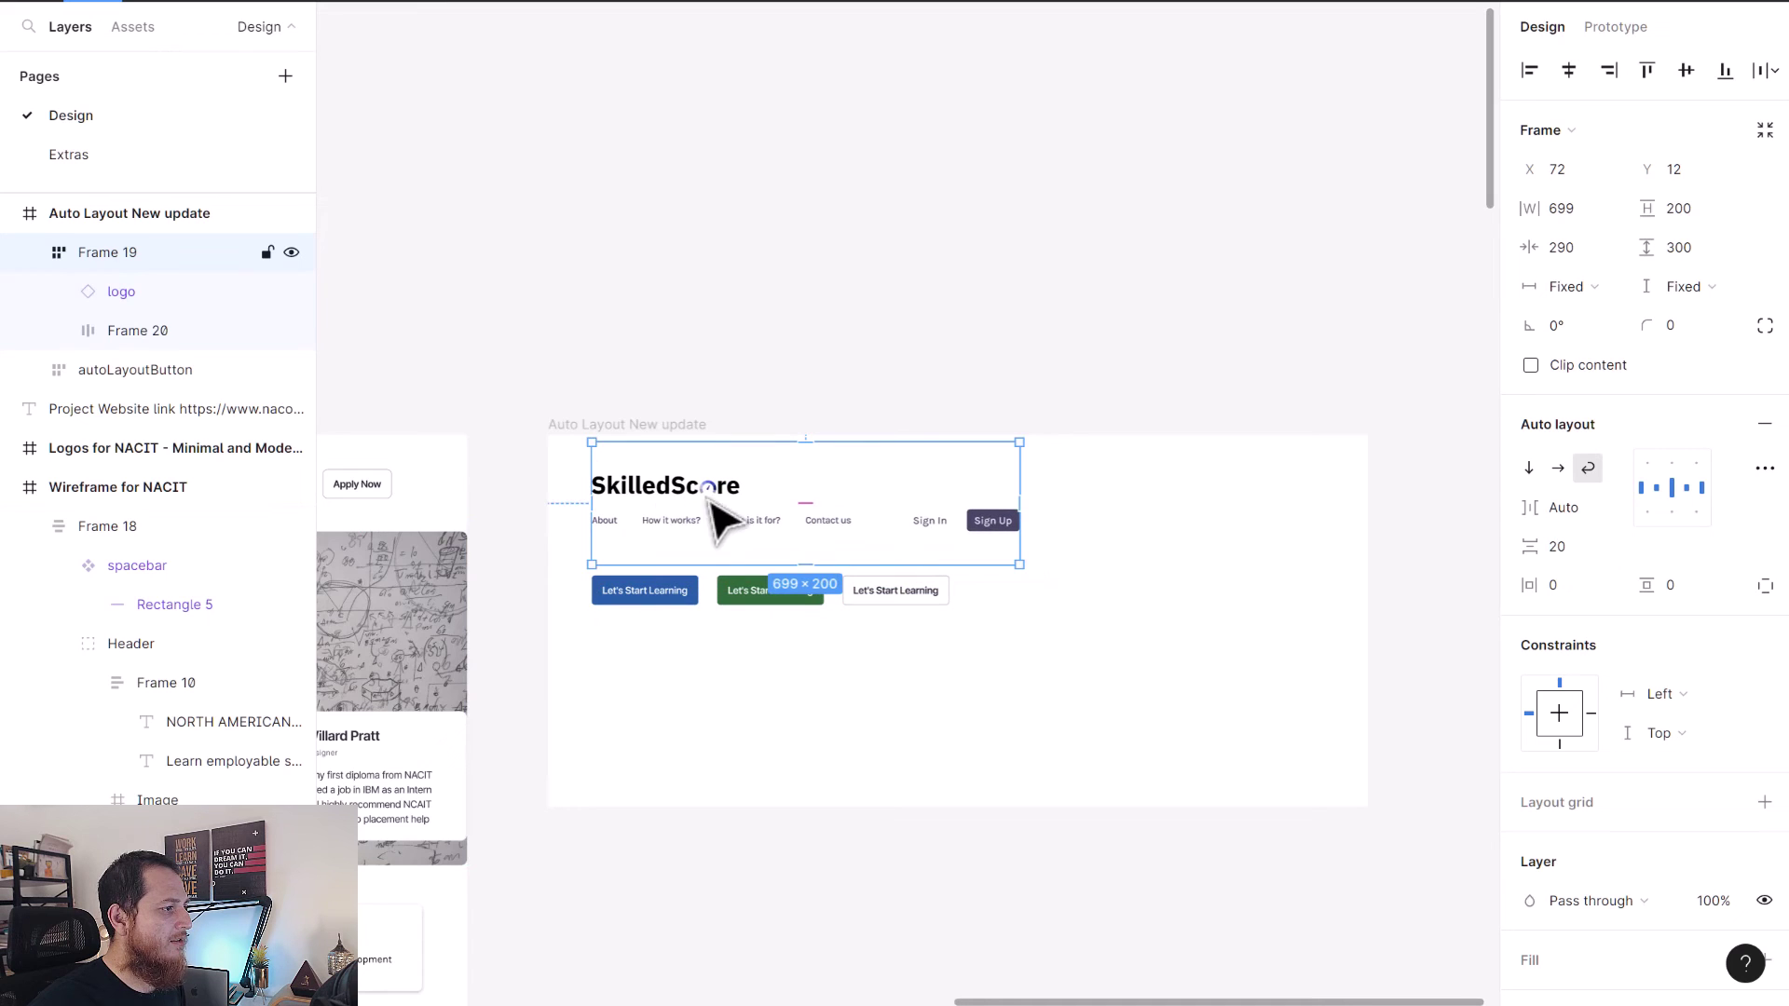
mouse_move(1019, 491)
left_mouse_down()
mouse_move(1321, 484)
mouse_move(1045, 494)
mouse_move(1353, 500)
mouse_move(1021, 516)
left_mouse_up()
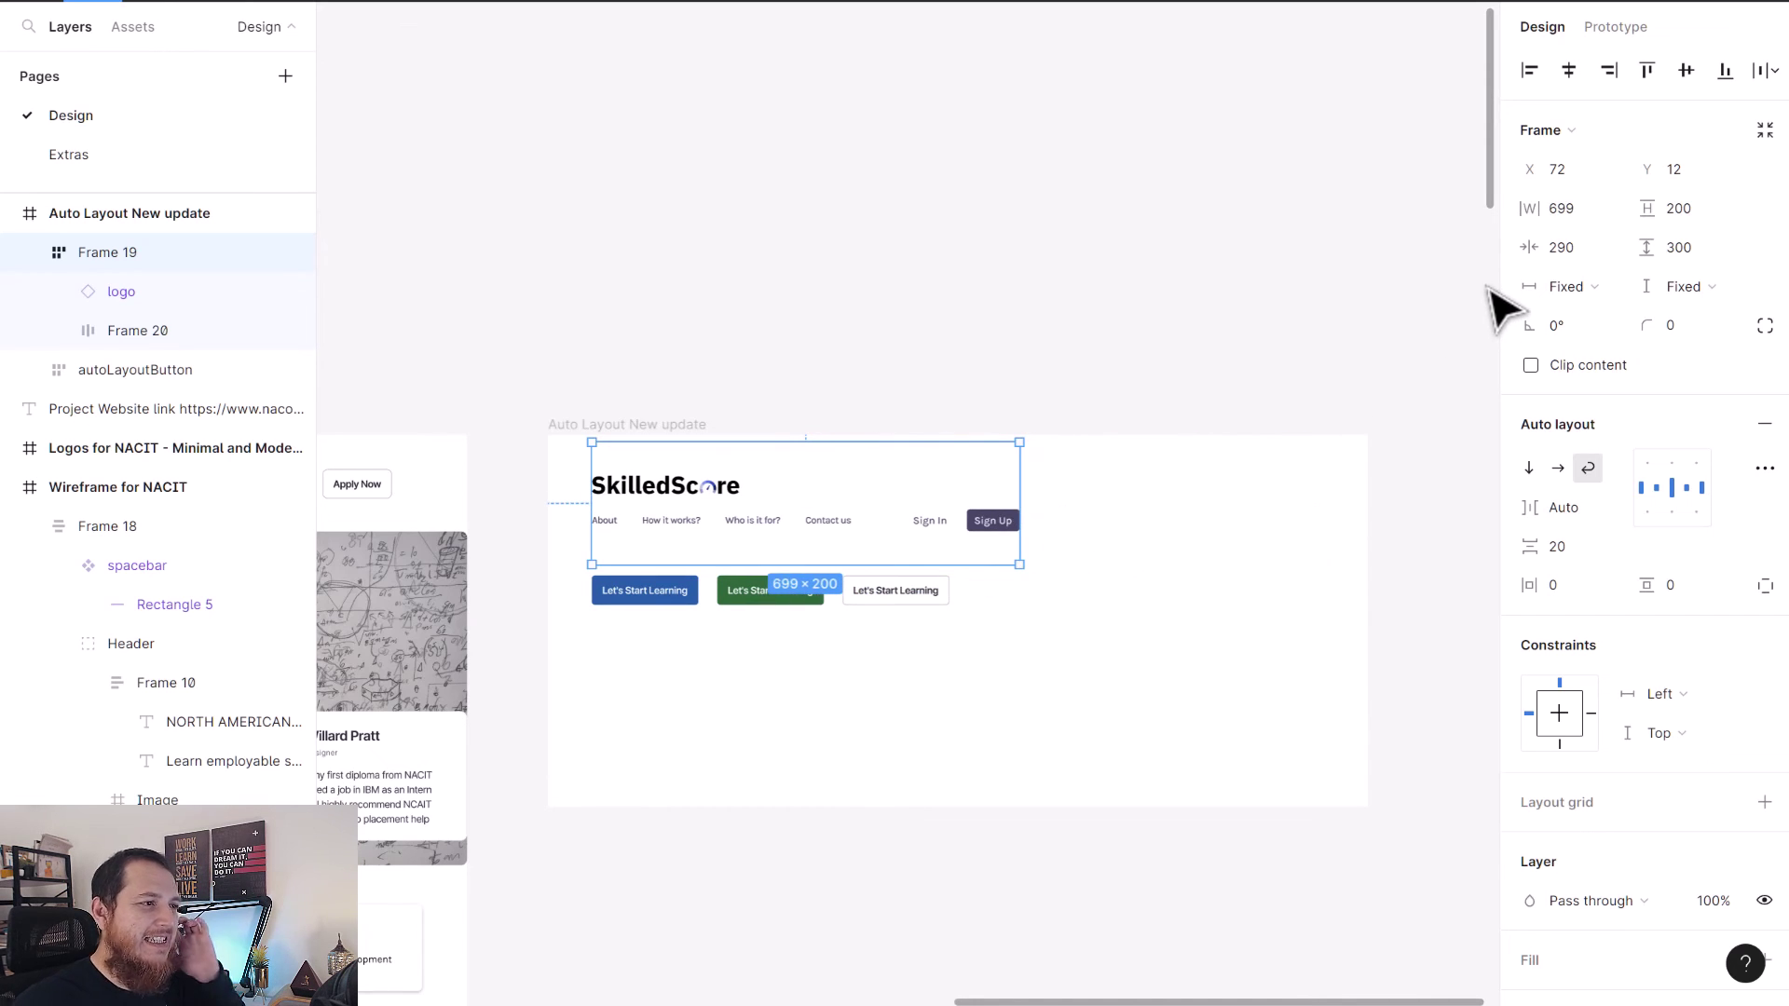
mouse_move(1563, 216)
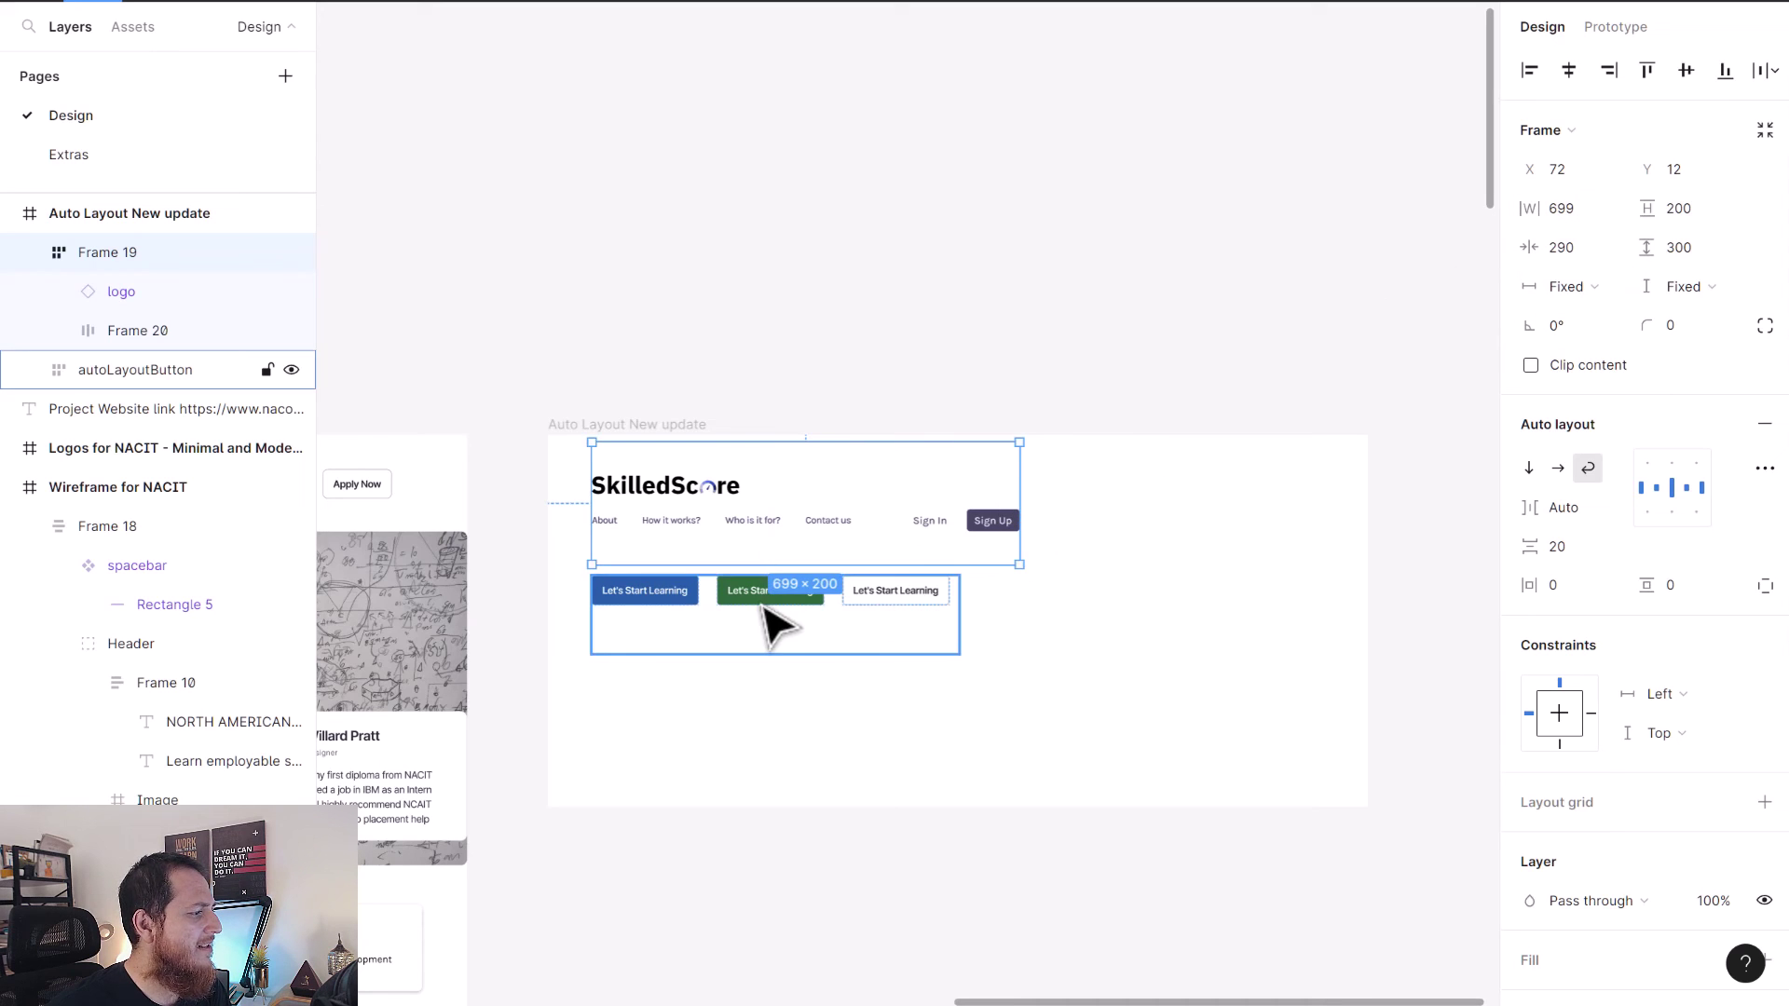
left_click_drag(766, 611, 766, 679)
left_click(703, 511)
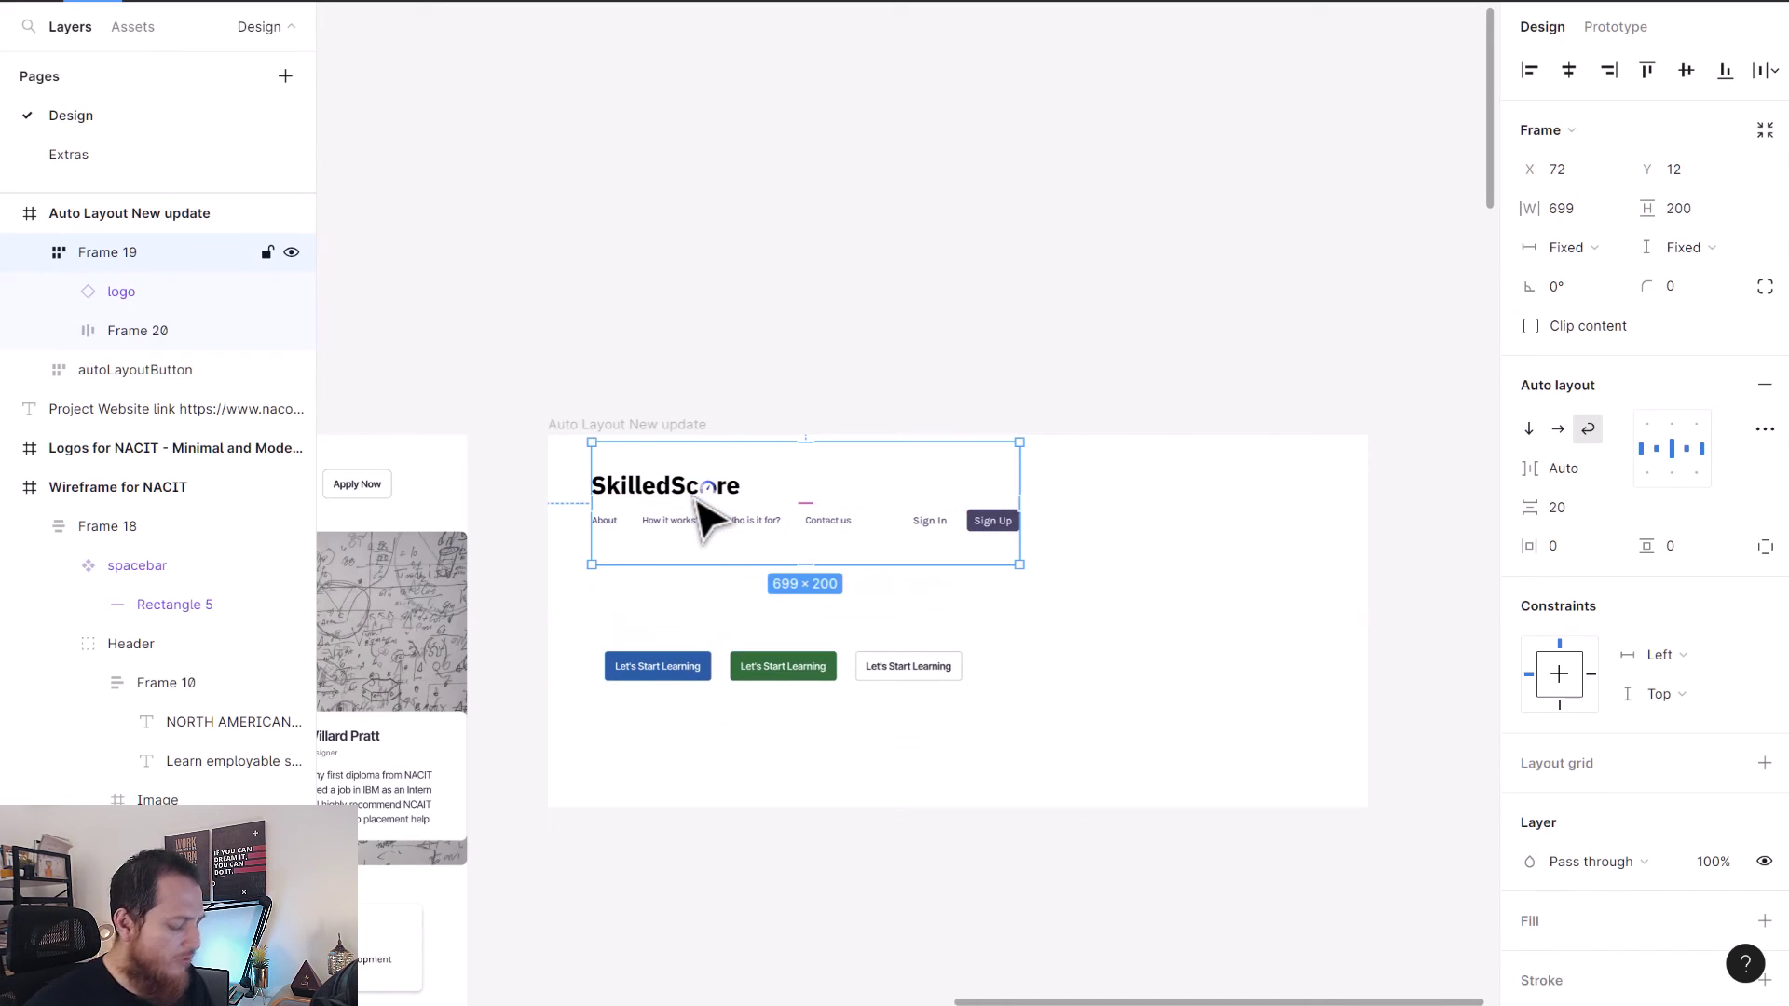
scroll(705, 515, "up", 5)
left_click_drag(687, 379, 644, 259)
key("ctrl+backslash")
scroll(644, 258, "down", 2)
scroll(645, 258, "right", 3)
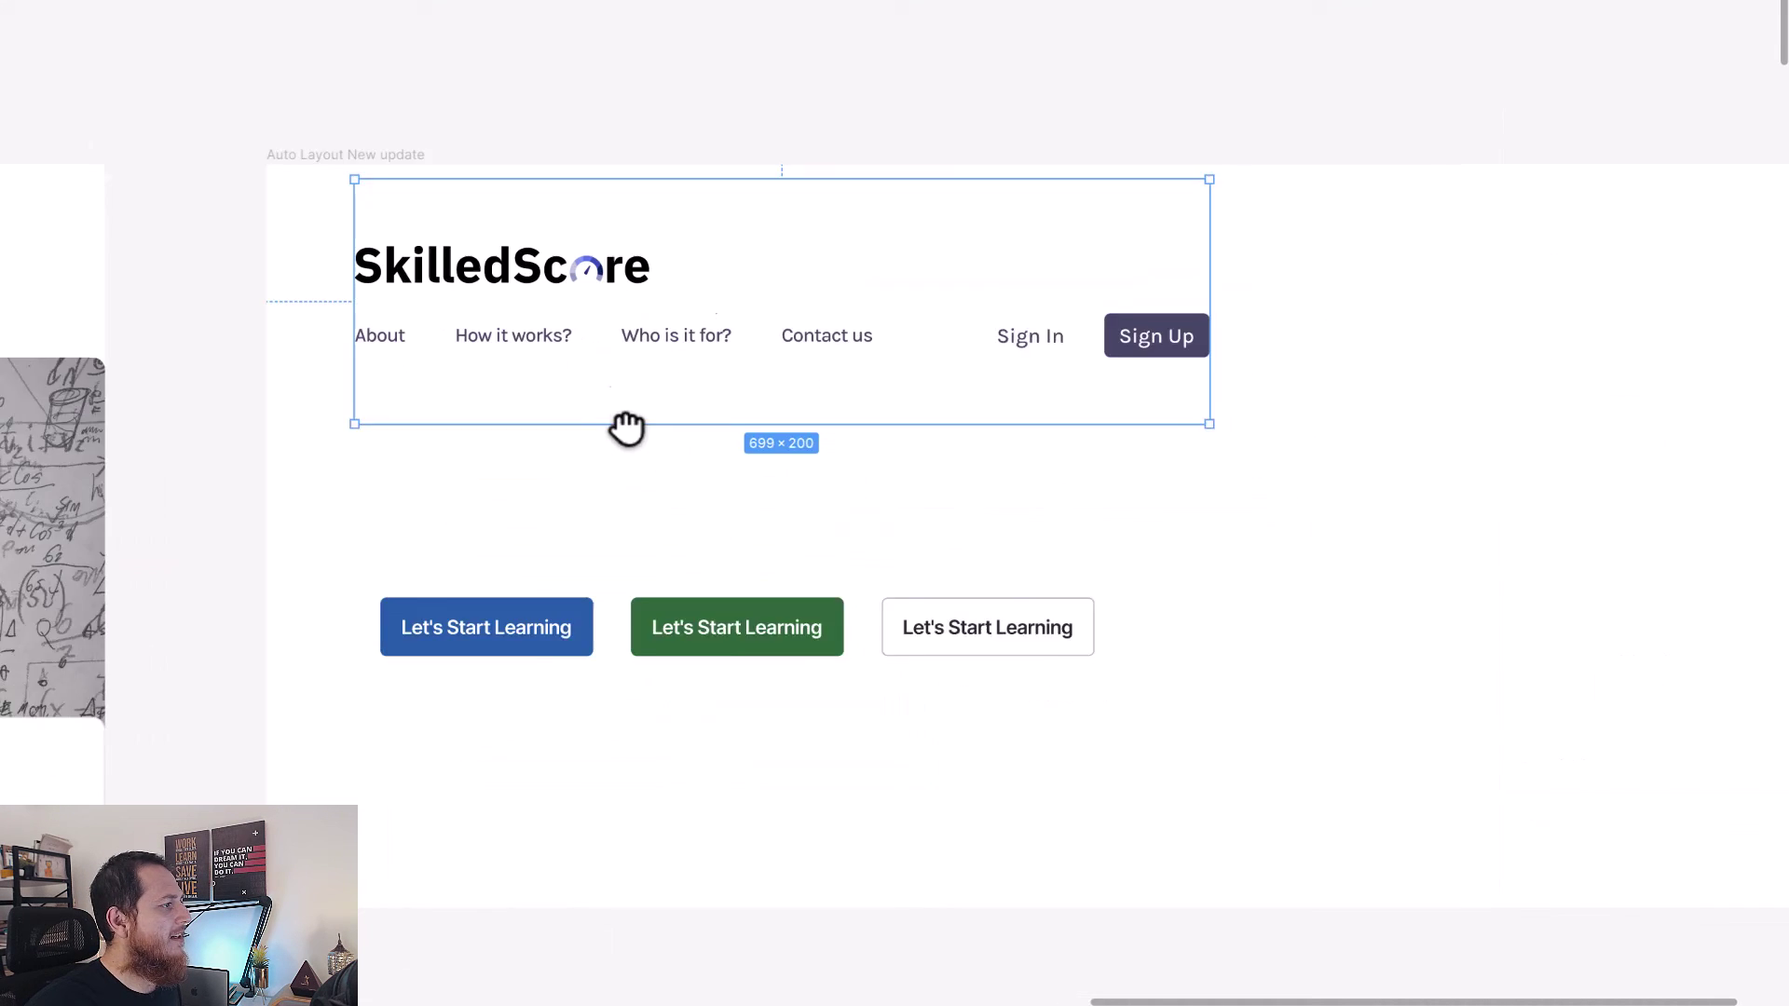
scroll(487, 419, "right", 1)
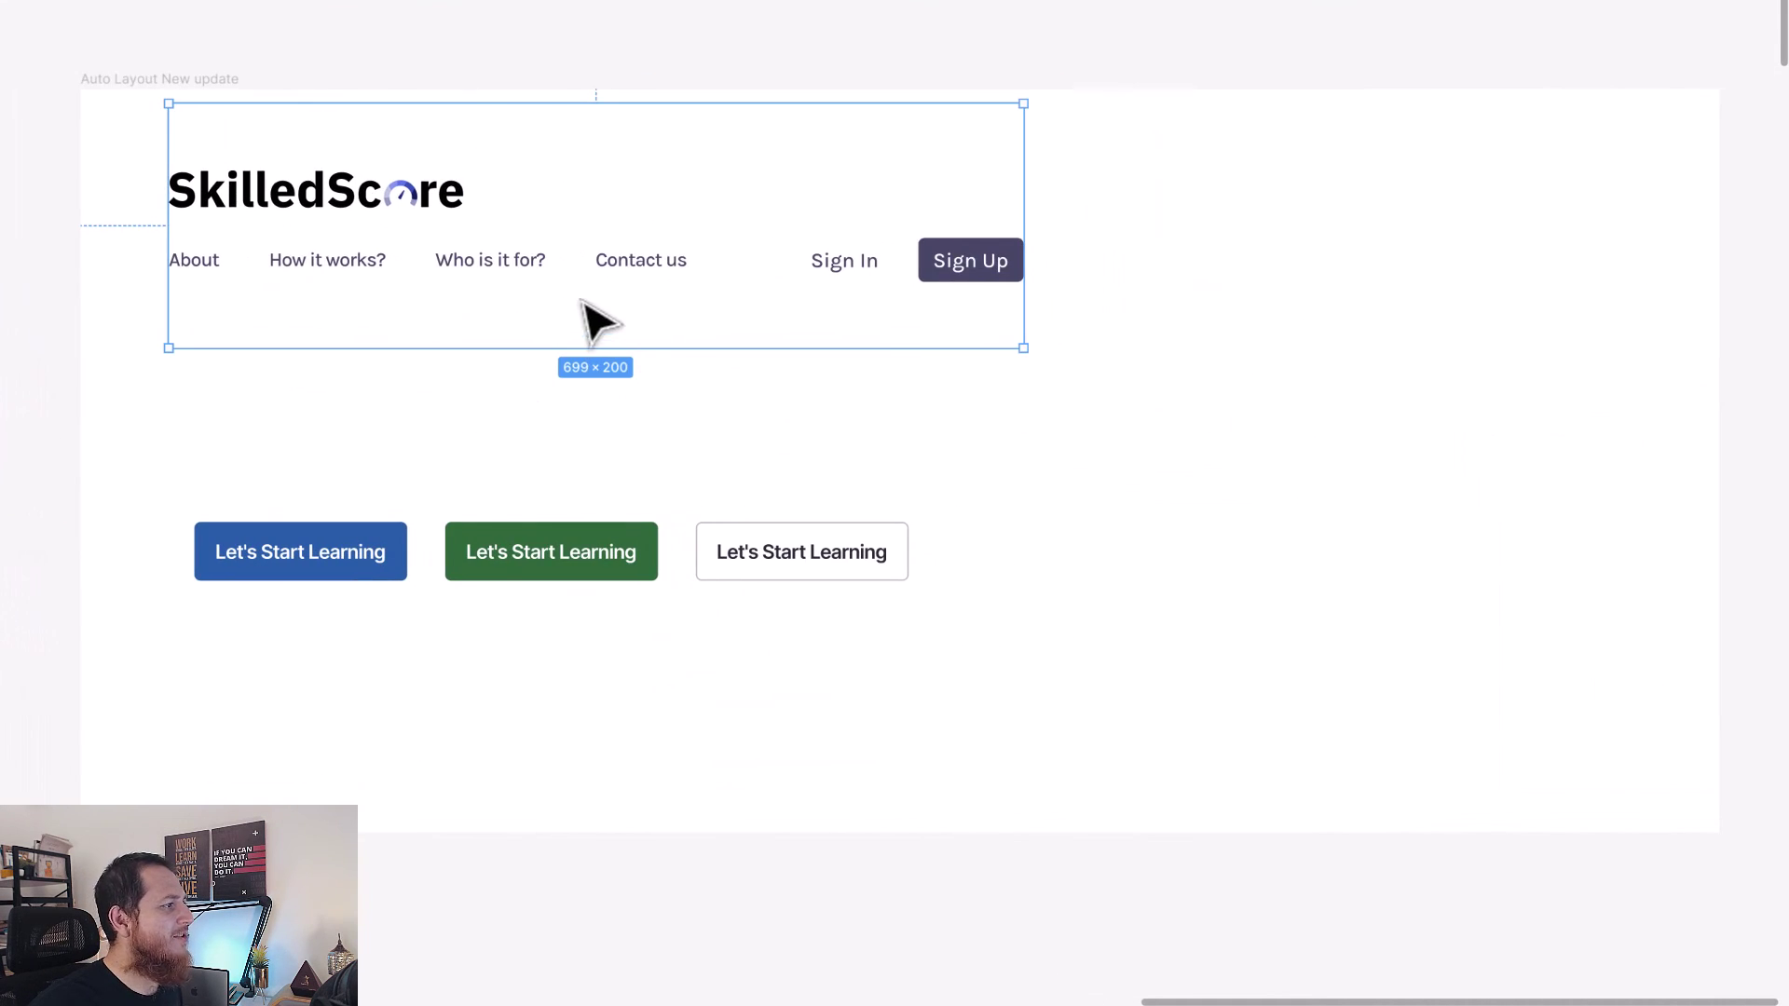
left_click_drag(1022, 196, 1637, 194)
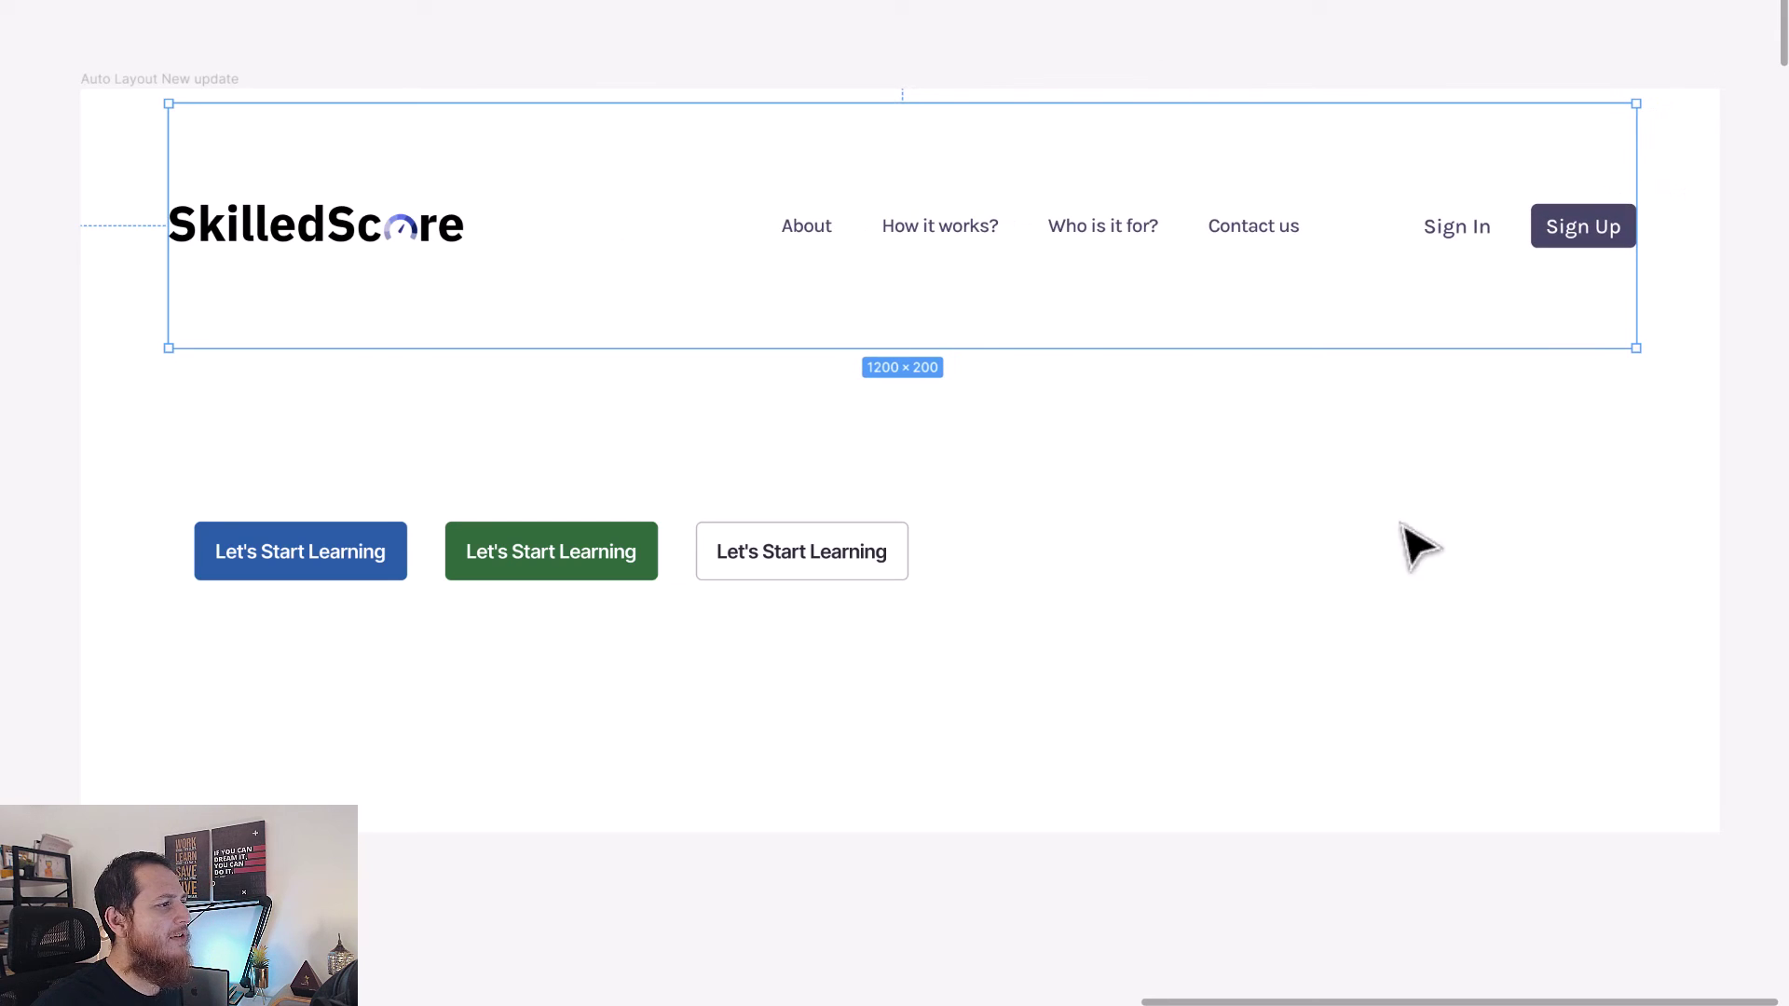
left_click_drag(1636, 194, 1032, 217)
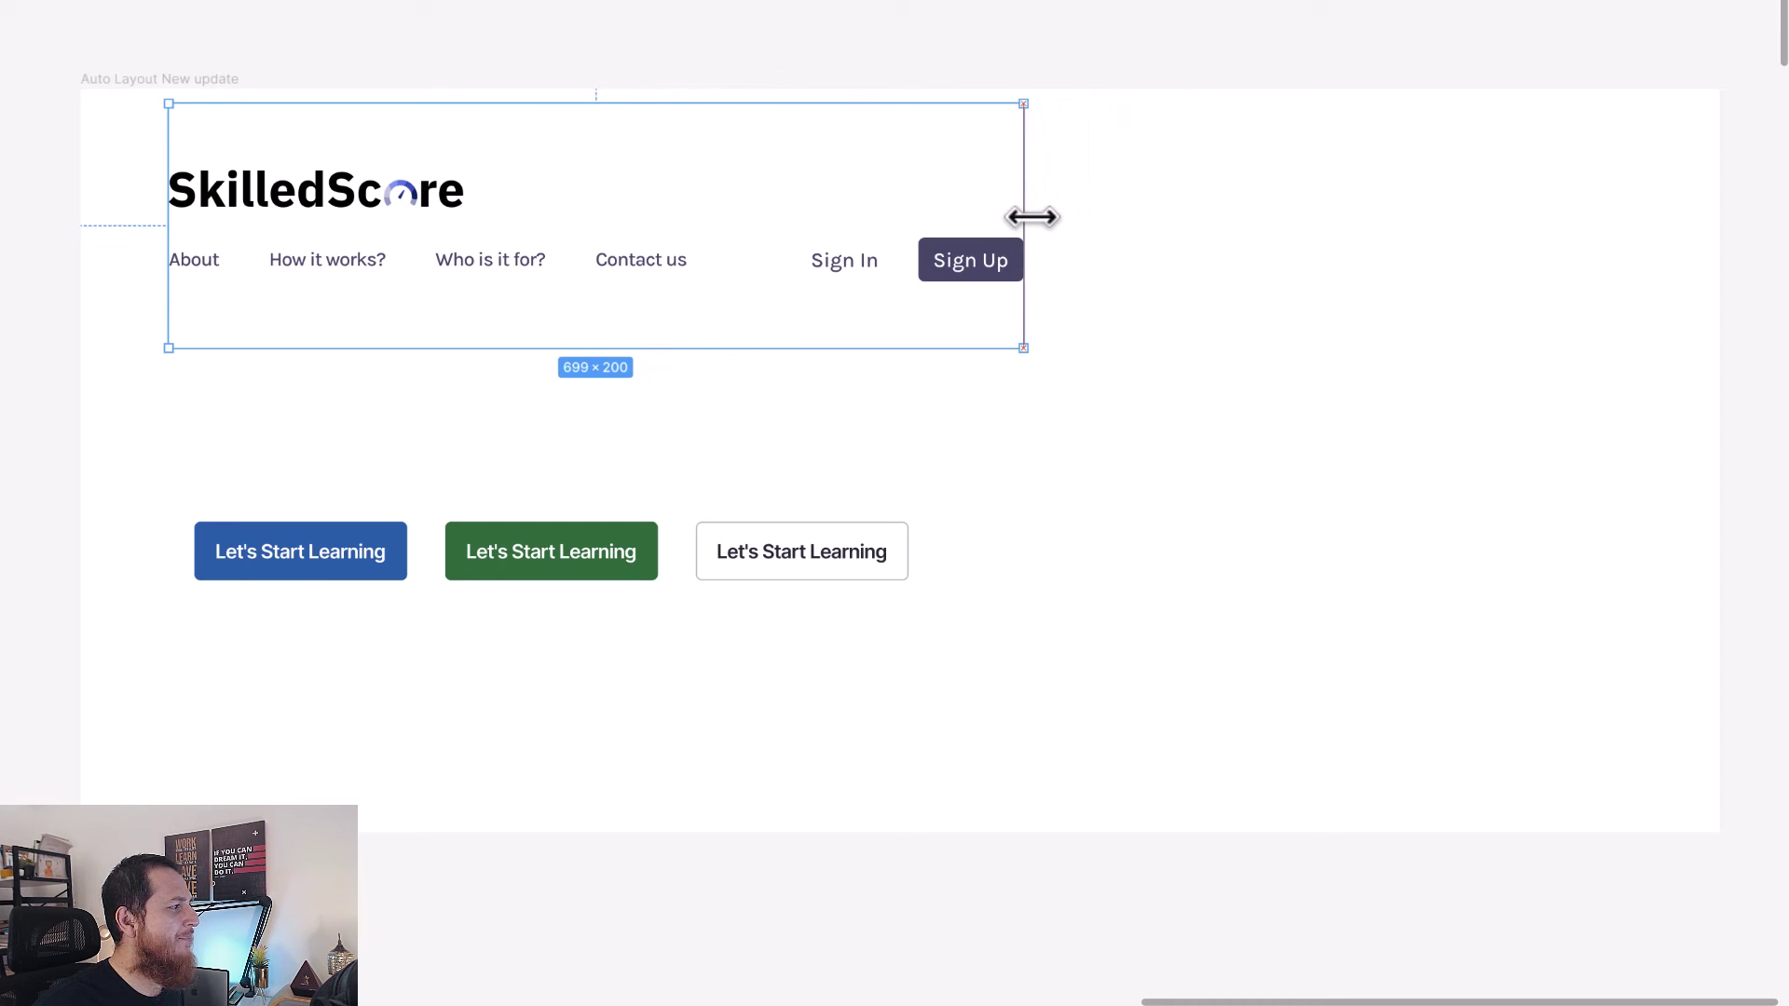
left_click(1137, 450)
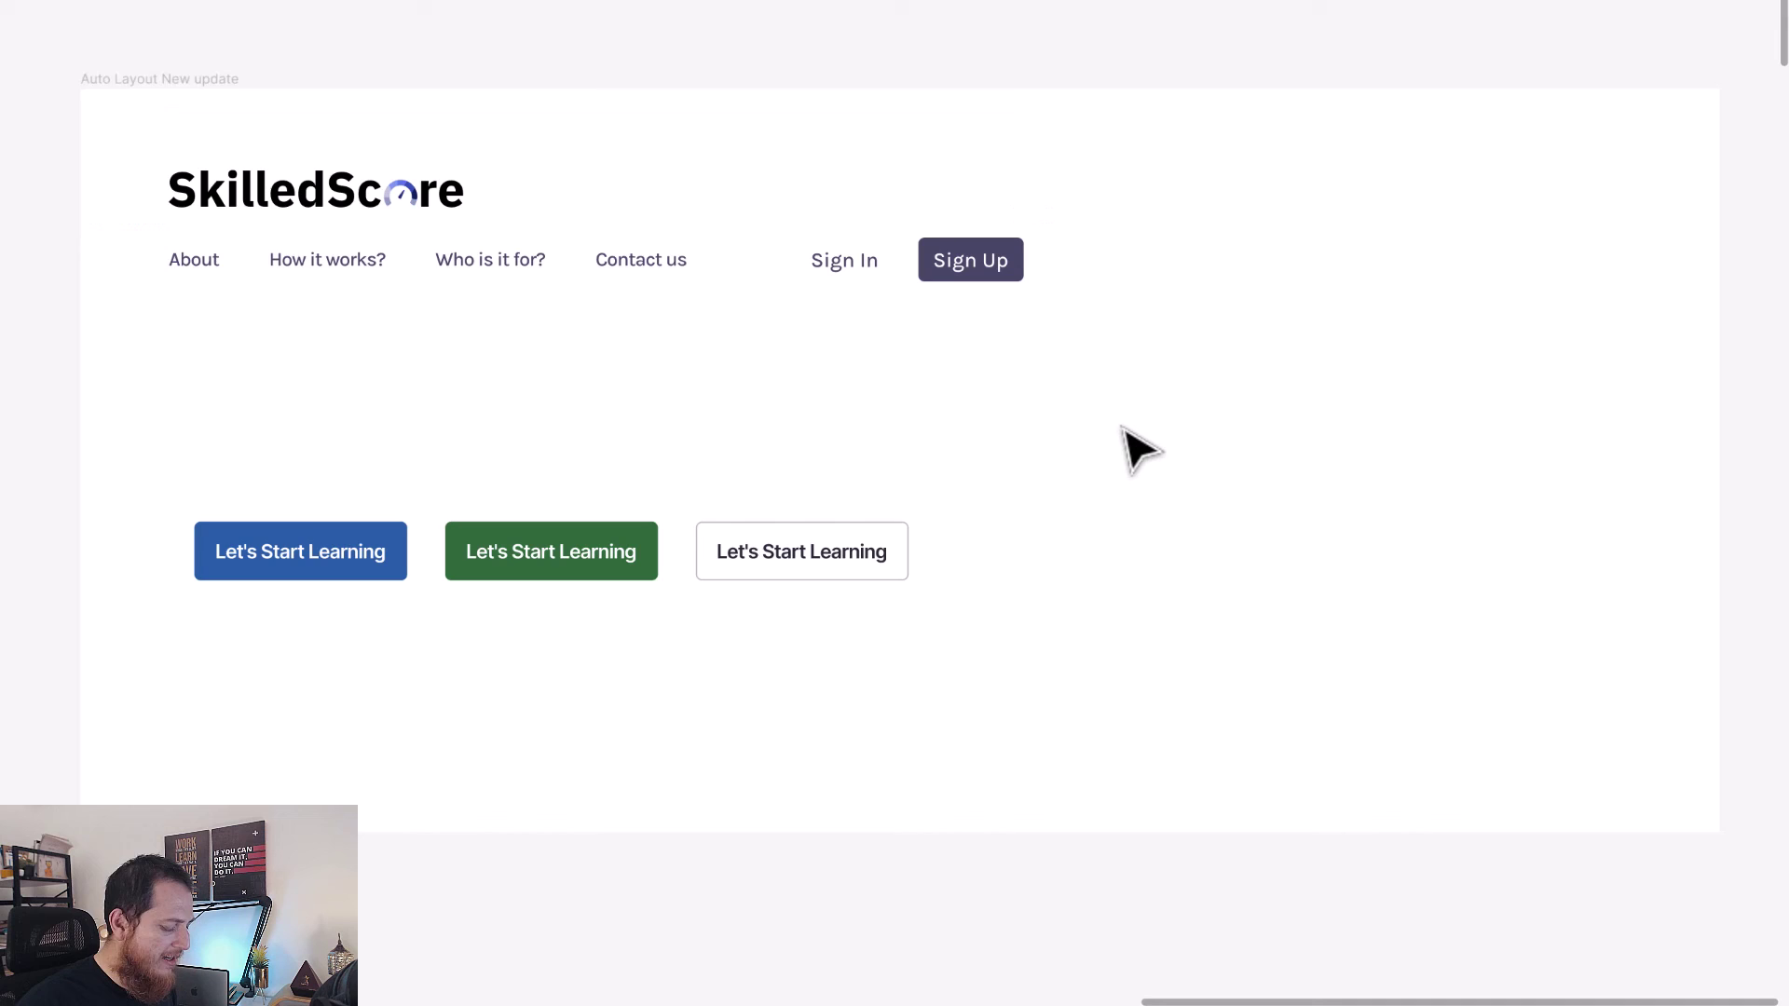
key("ctrl+backslash")
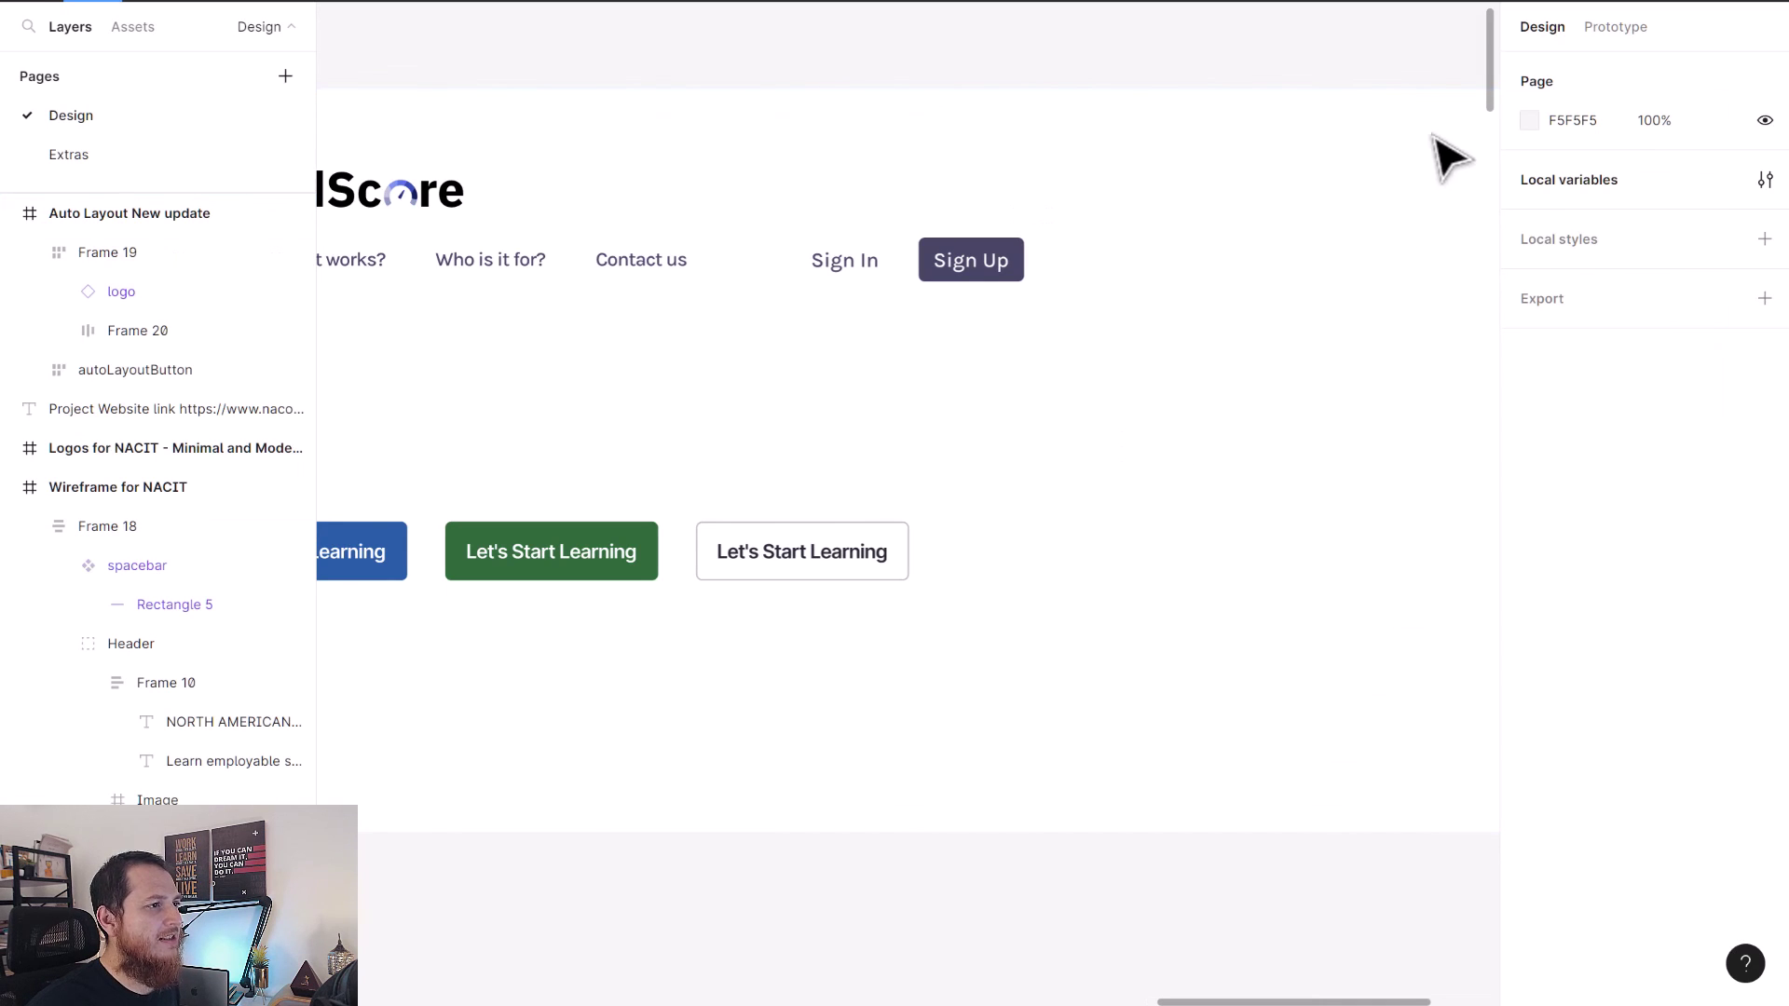
Set Frame 19's auto layout alignment to the top row of the alignment grid.
left_click(741, 266)
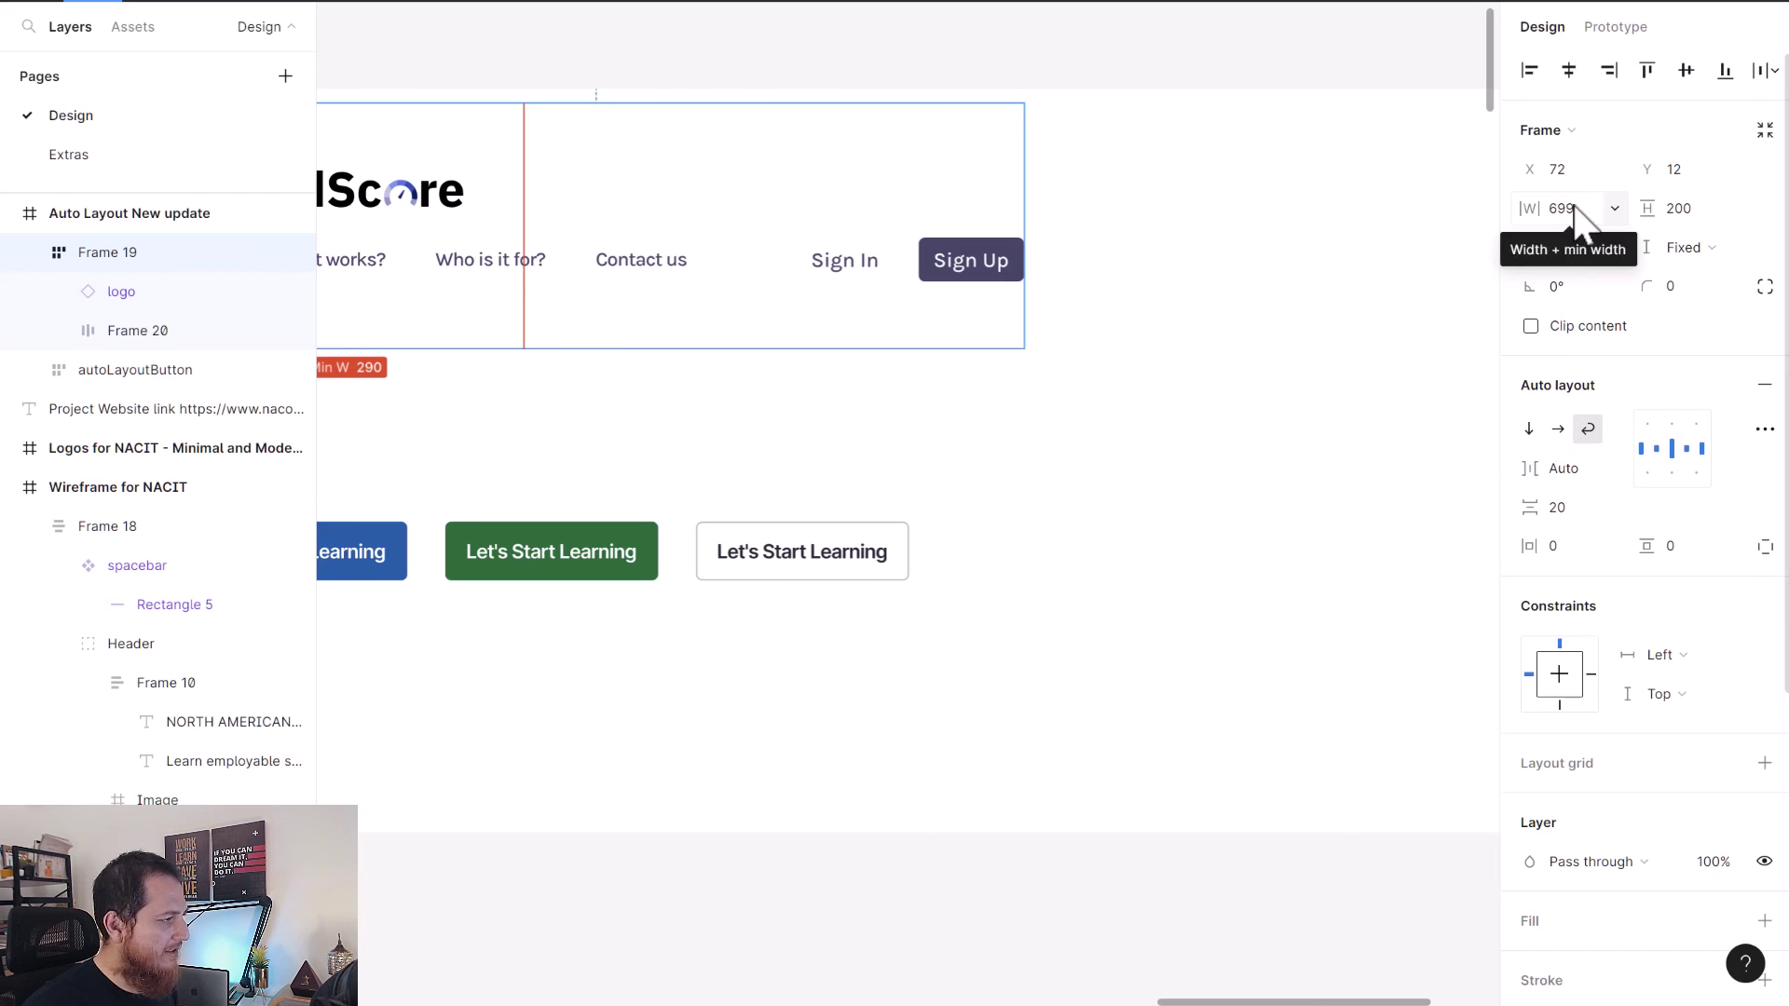
left_click_drag(903, 583, 1210, 672)
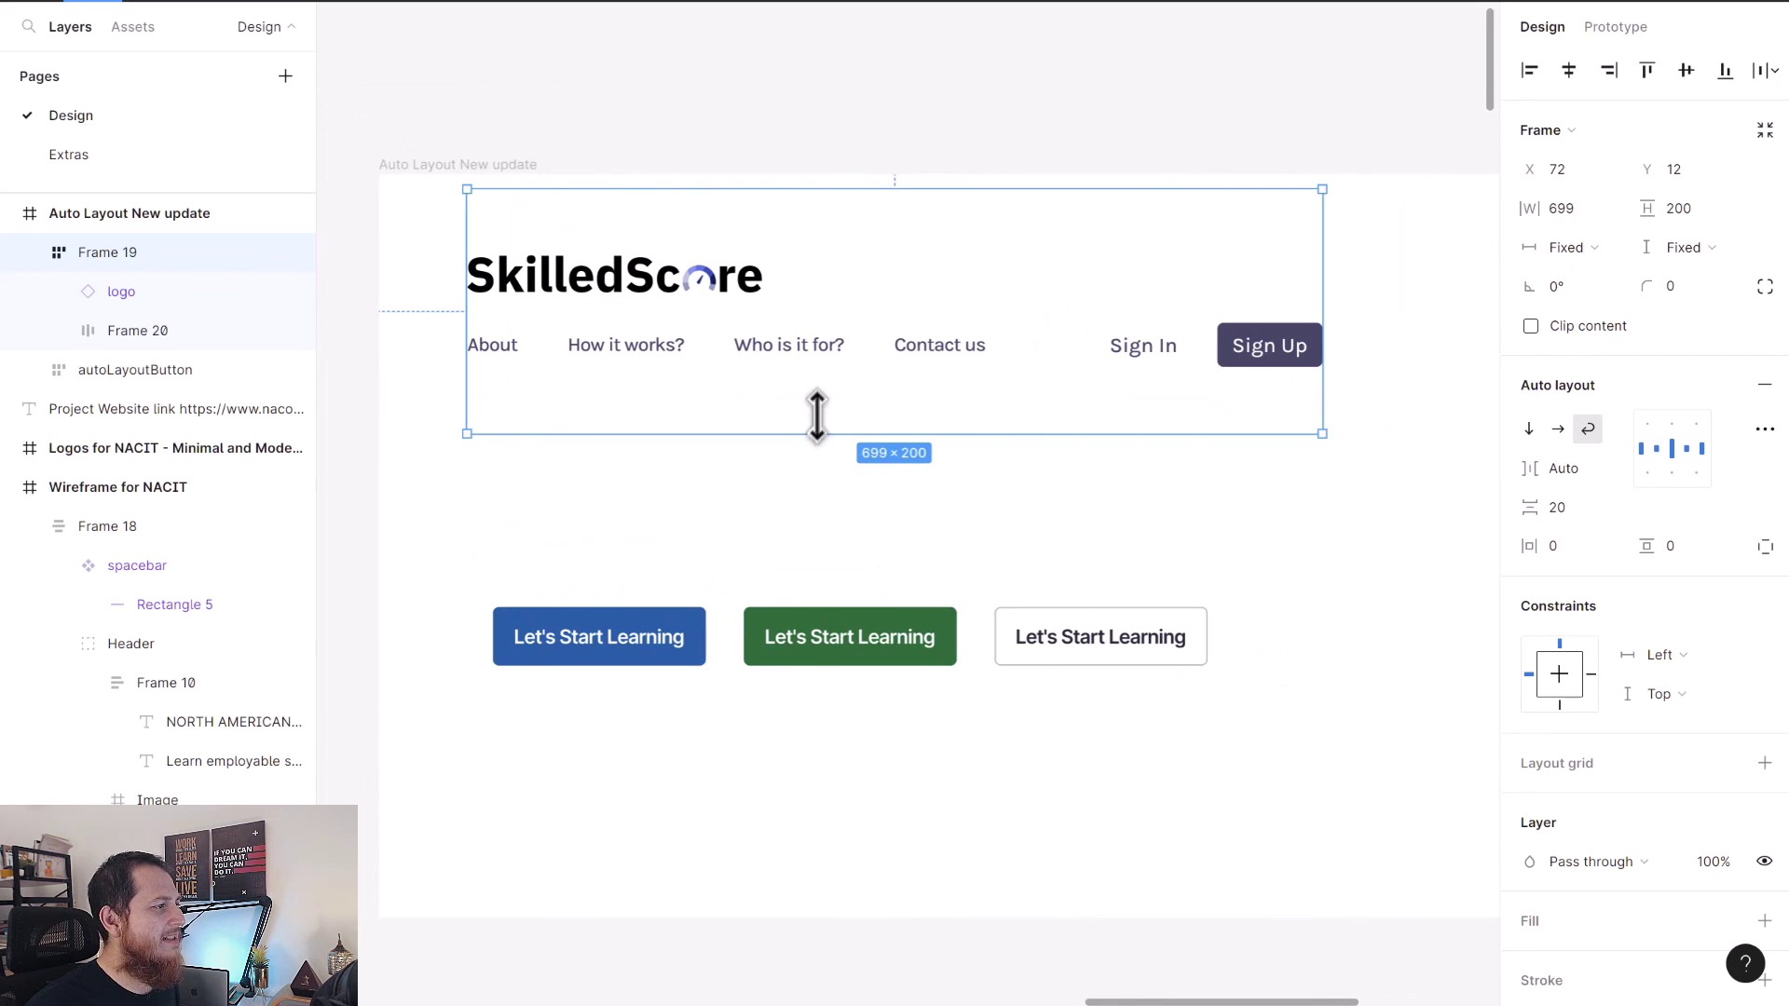
left_click(1691, 216)
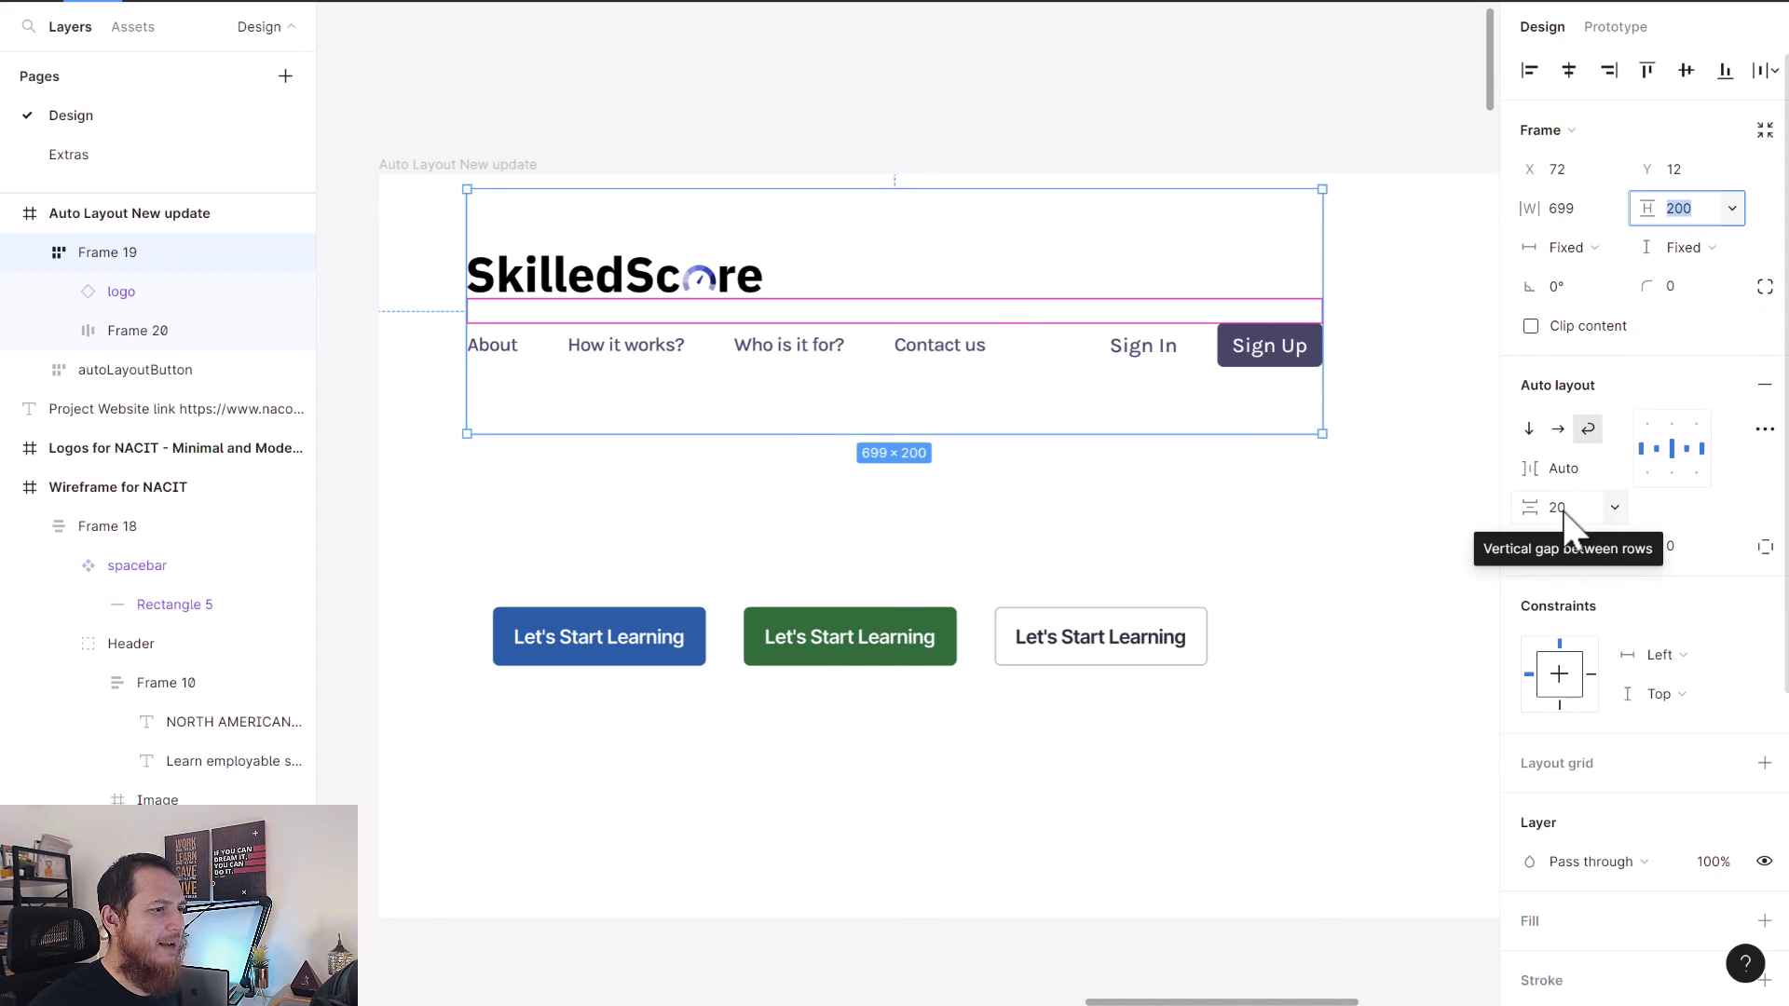
left_click(1659, 431)
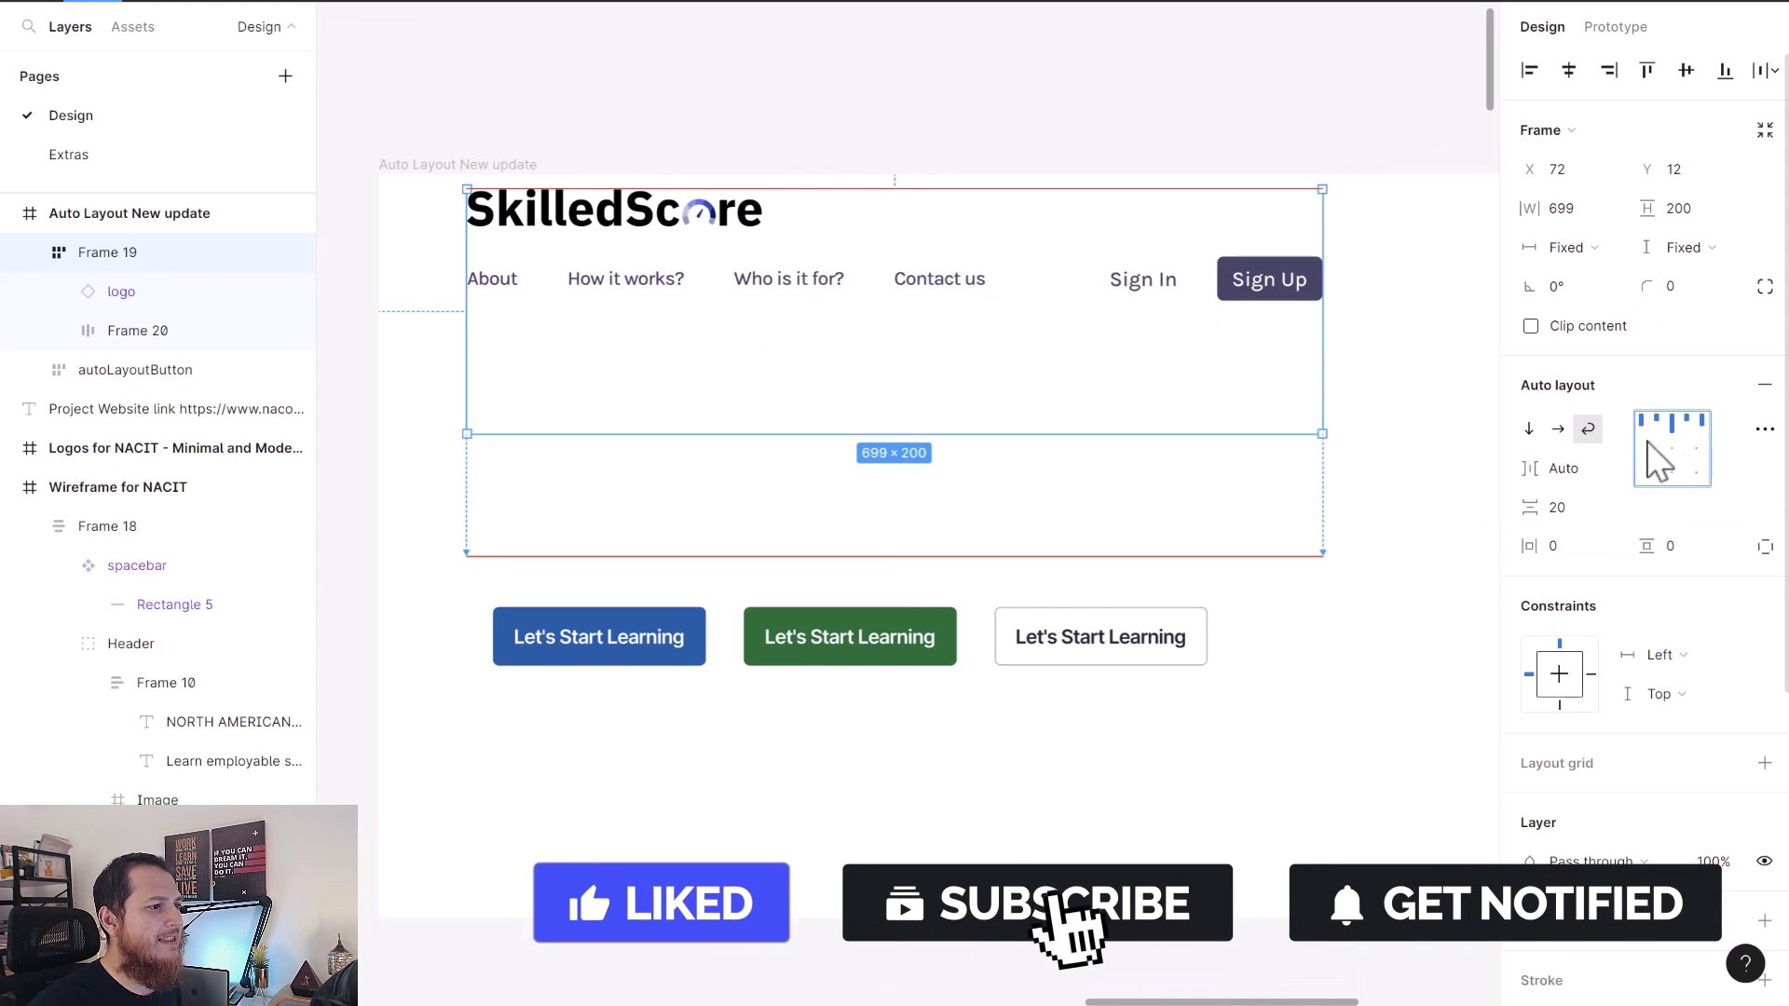